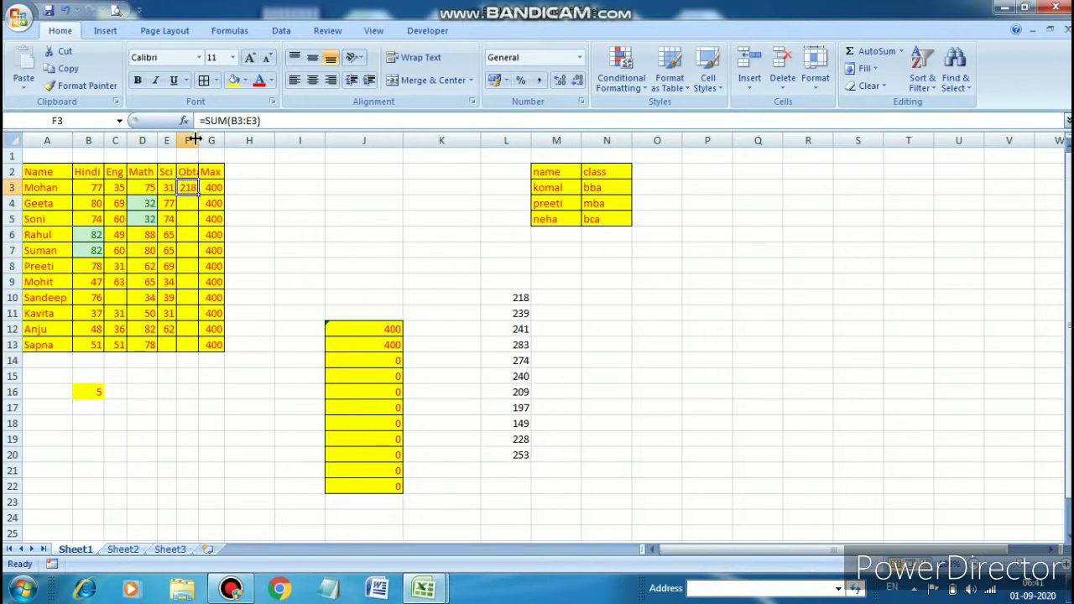
Widen the Obtained column and try copying the sum formula from F3 down to F13, undoing only the copy.
{"action": "left_click_drag", "start_coordinate": [198, 140], "coordinate": [258, 140]}
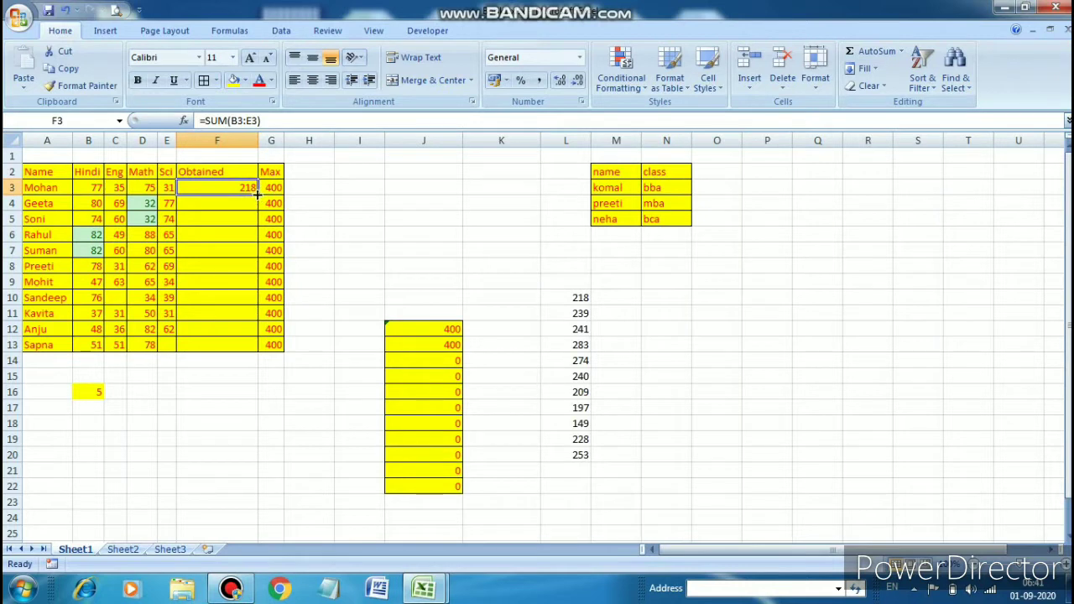
{"action": "left_click_drag", "start_coordinate": [257, 192], "coordinate": [258, 353]}
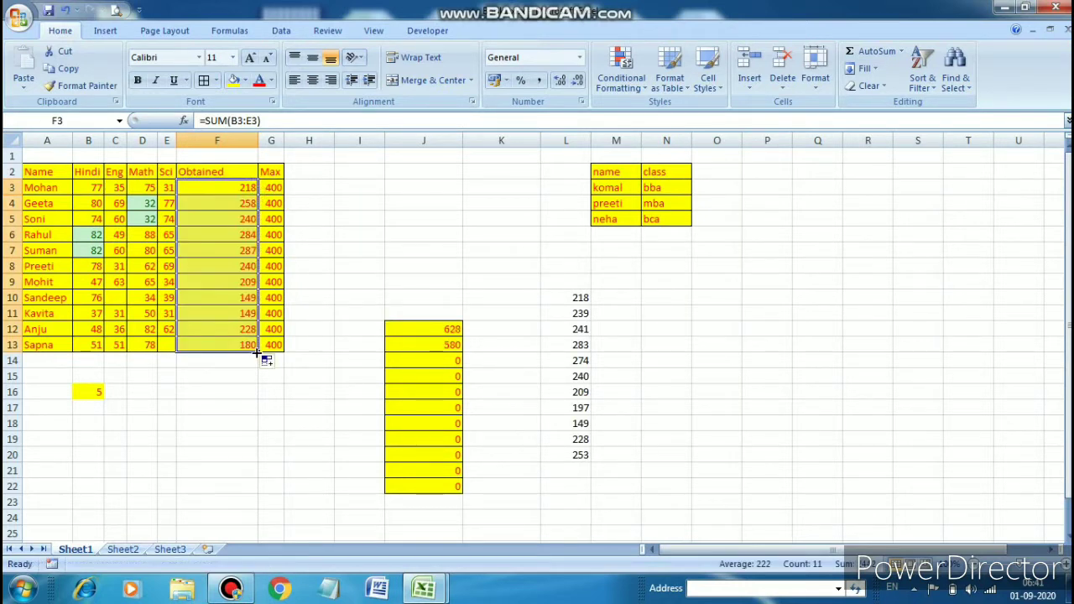
{"action": "key", "text": "ctrl+z"}
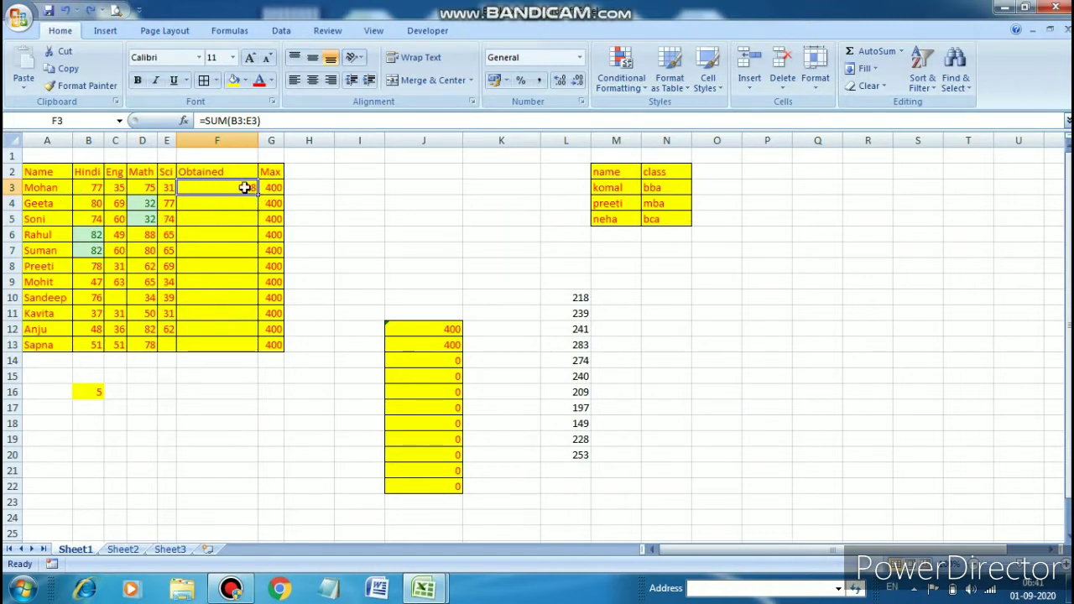
Fill the sum formula in F3 down through F13 with the Fill Down command.
{"action": "left_click_drag", "start_coordinate": [244, 187], "coordinate": [242, 354]}
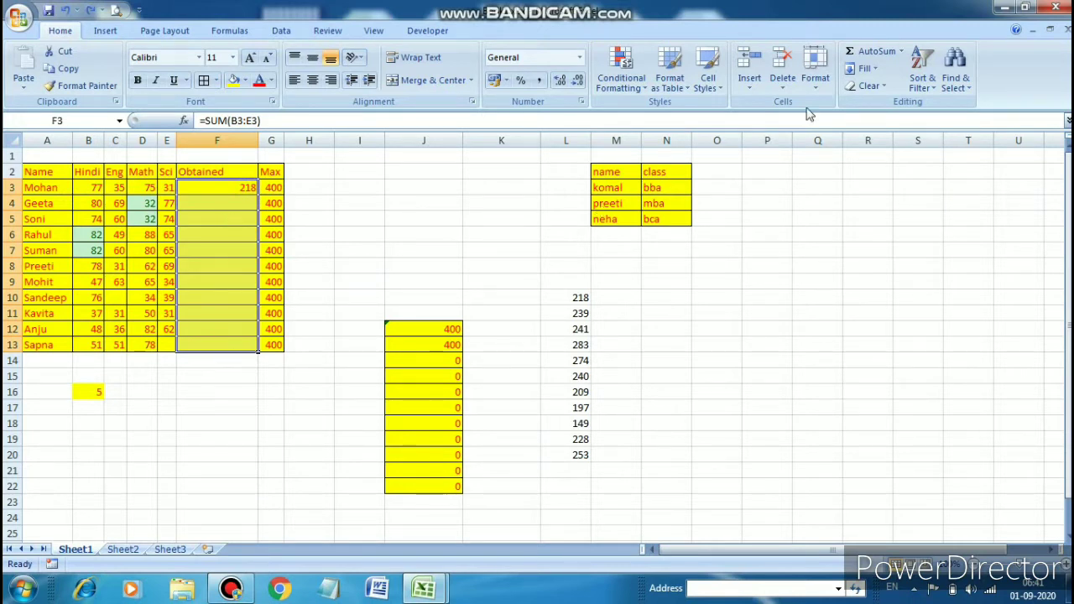
{"action": "left_click", "coordinate": [869, 70]}
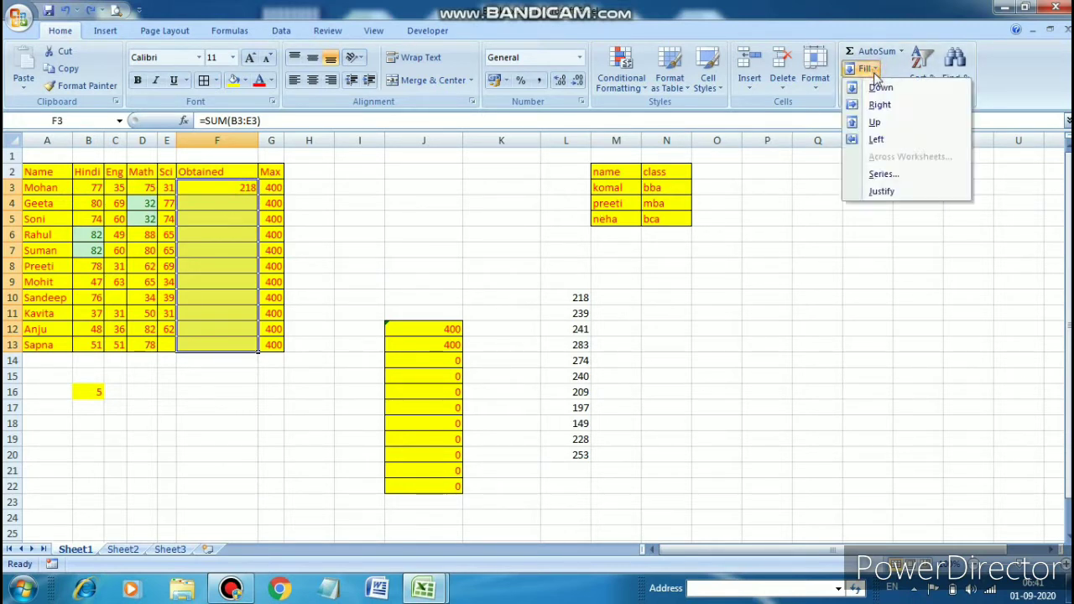
{"action": "left_click", "coordinate": [879, 88]}
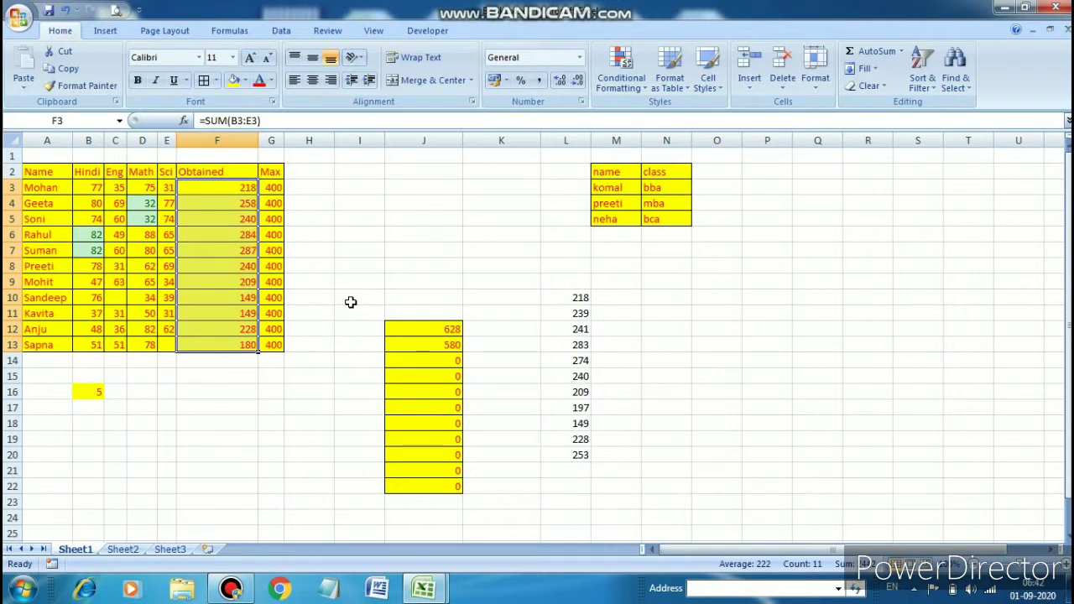
{"action": "left_click", "coordinate": [817, 330]}
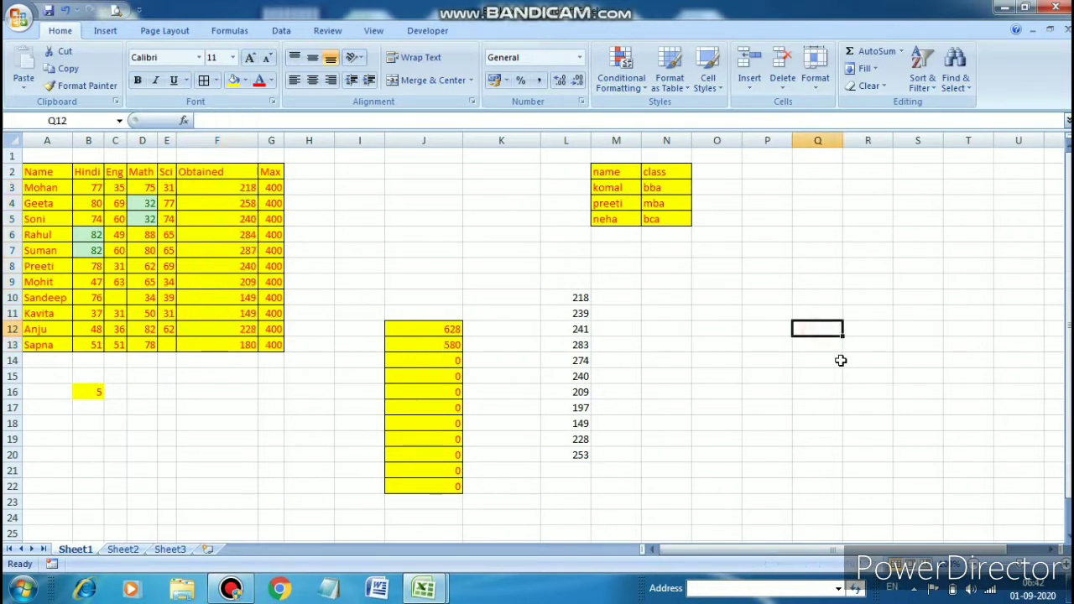
{"action": "left_click", "coordinate": [841, 374]}
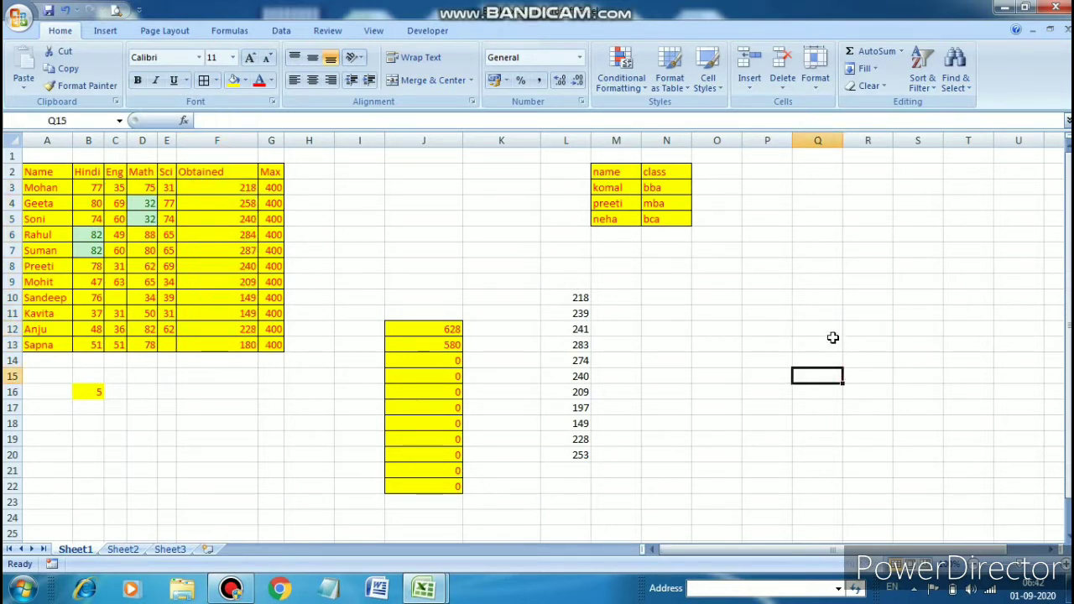
{"action": "key", "text": "Left"}
{"action": "key", "text": "Left"}
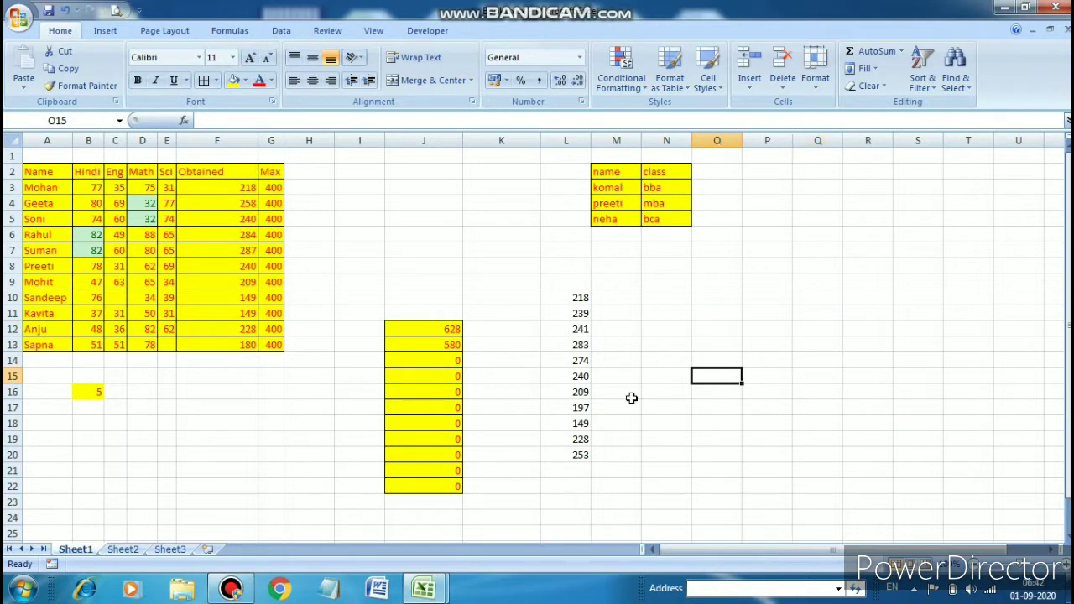
Enter 10 in cell P17 and fill it upward through P8 with the Fill Up command.
{"action": "left_click", "coordinate": [789, 408]}
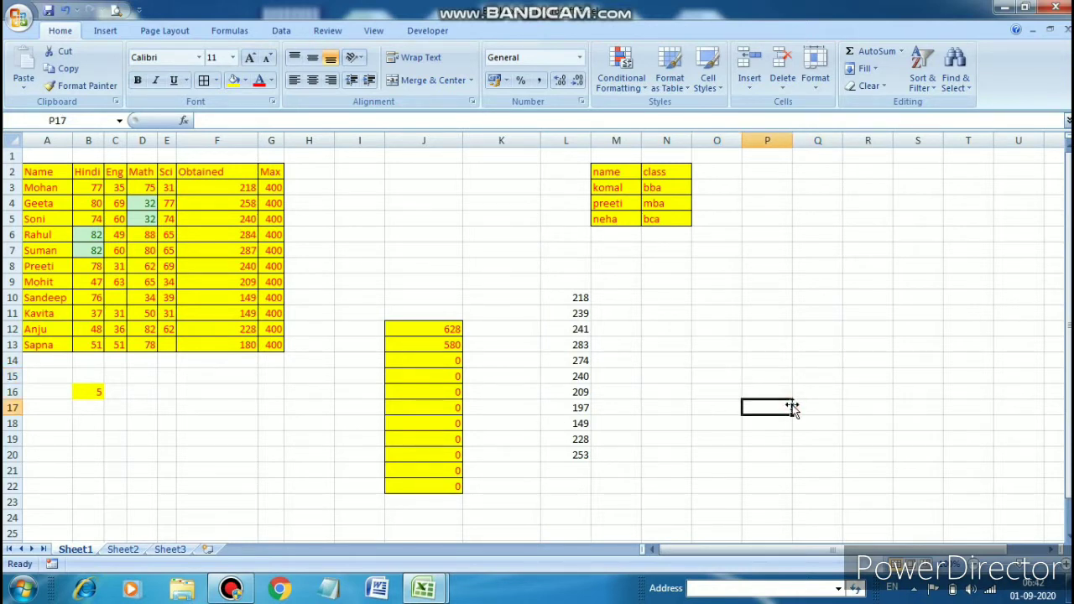
{"action": "type", "text": "10"}
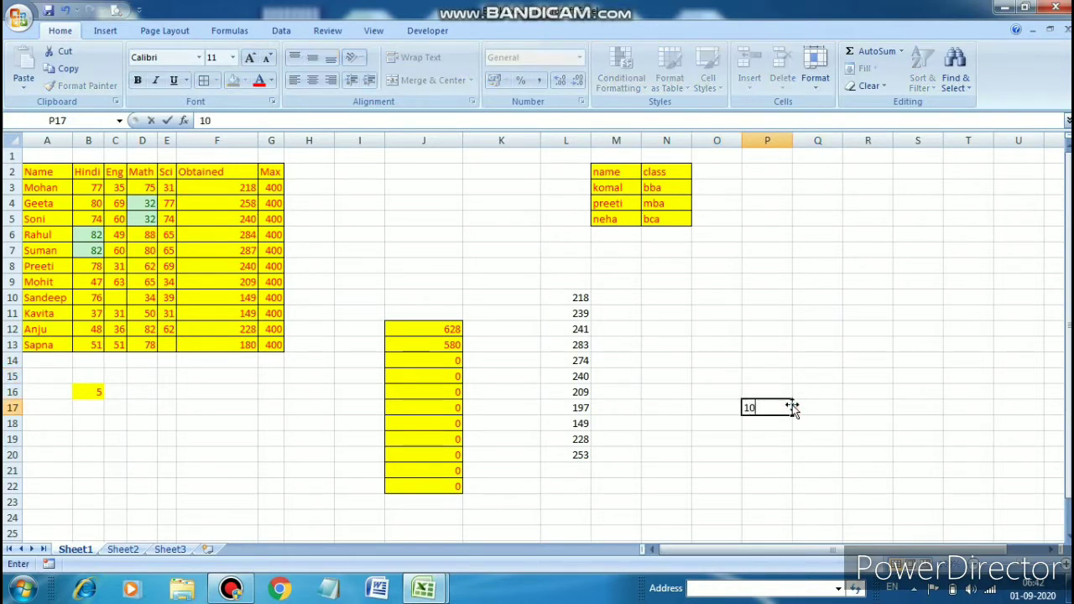
{"action": "left_click_drag", "start_coordinate": [792, 408], "coordinate": [780, 271]}
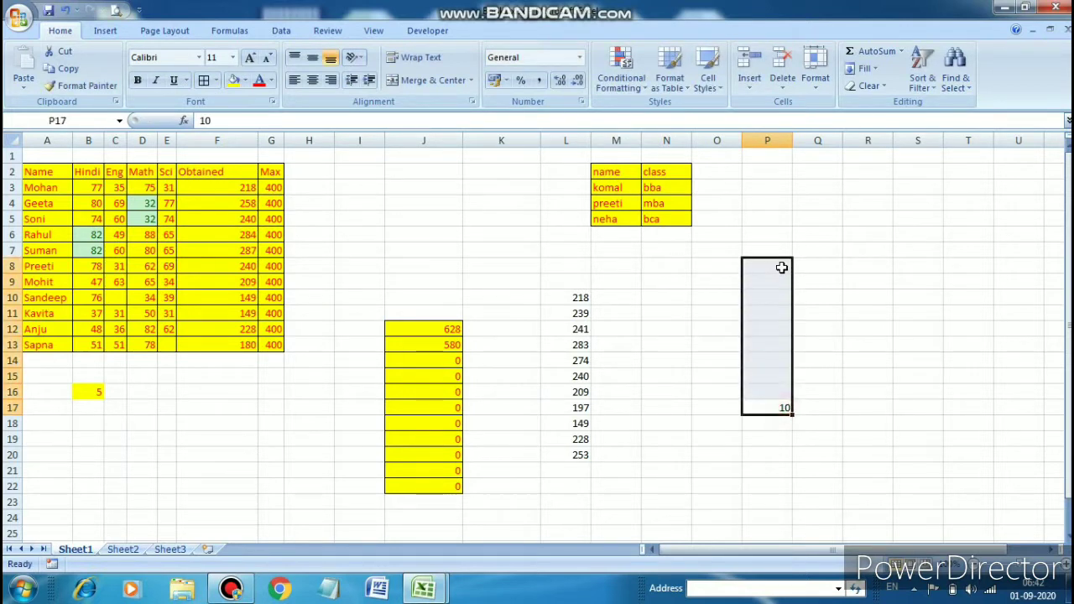
{"action": "left_click", "coordinate": [875, 69]}
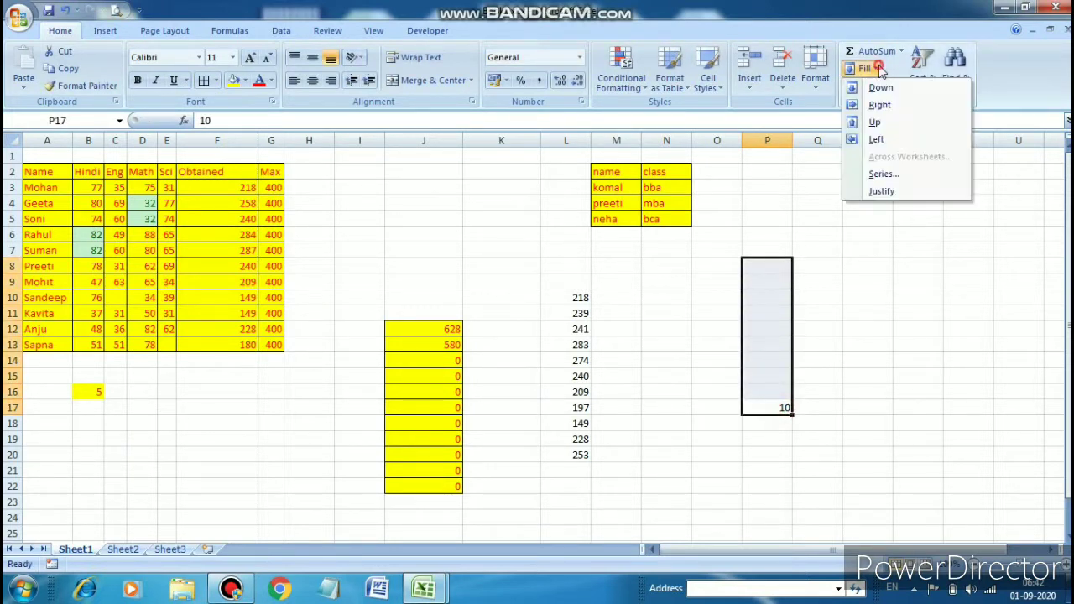
{"action": "left_click", "coordinate": [878, 123]}
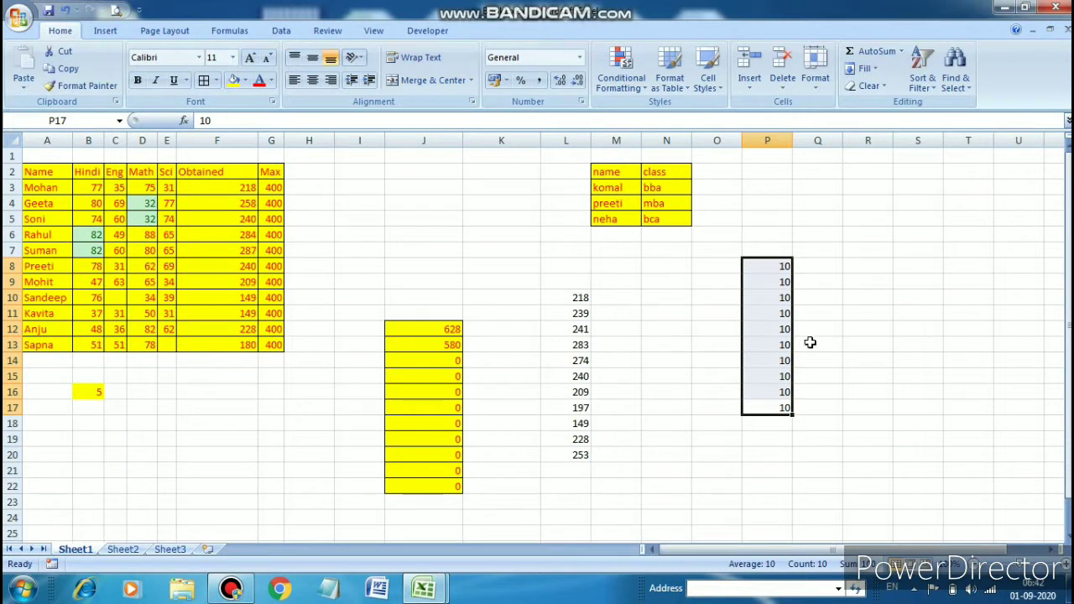
{"action": "left_click", "coordinate": [864, 68]}
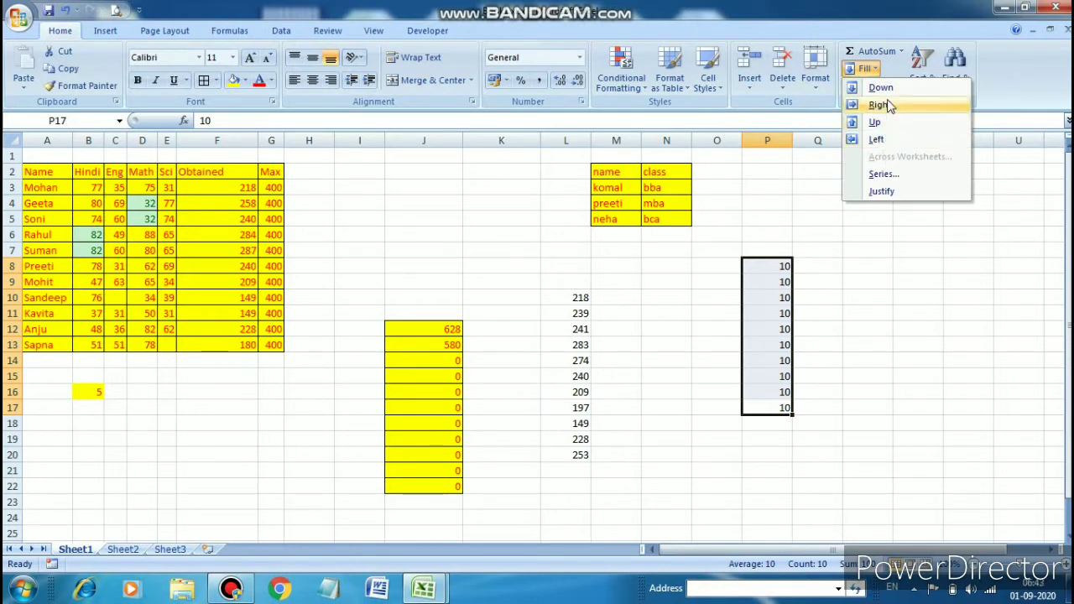
{"action": "left_click", "coordinate": [901, 250]}
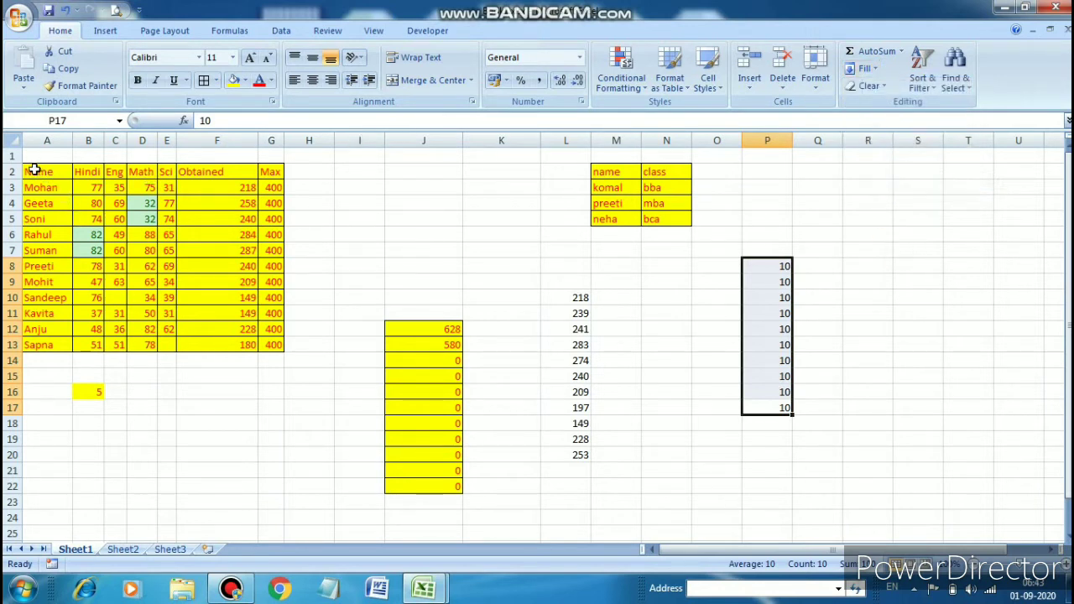
Group Sheet1 to Sheet3 and fill only the formats of the marks table A2:G13 across the worksheets.
{"action": "left_click_drag", "start_coordinate": [35, 170], "coordinate": [263, 359]}
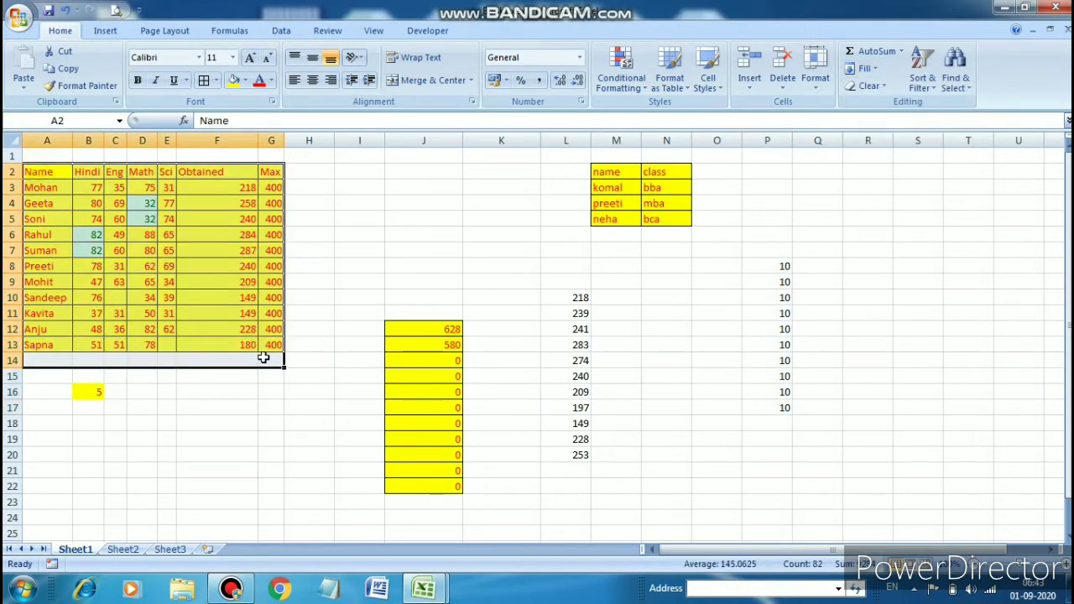
{"action": "left_click", "coordinate": [262, 358]}
{"action": "left_click_drag", "start_coordinate": [37, 171], "coordinate": [270, 347]}
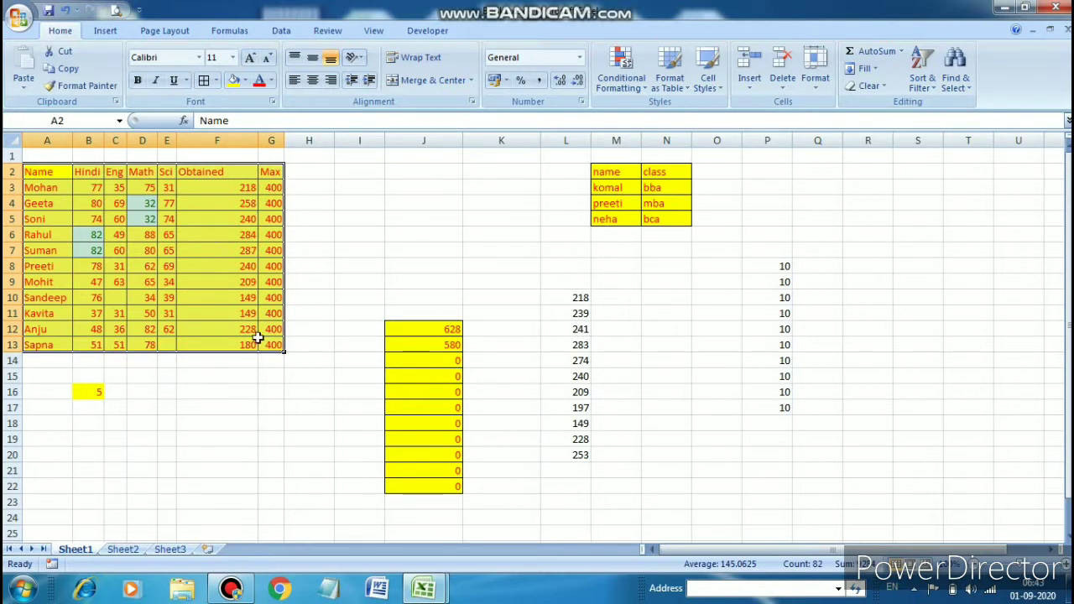
{"action": "left_click", "coordinate": [183, 551], "text": "shift"}
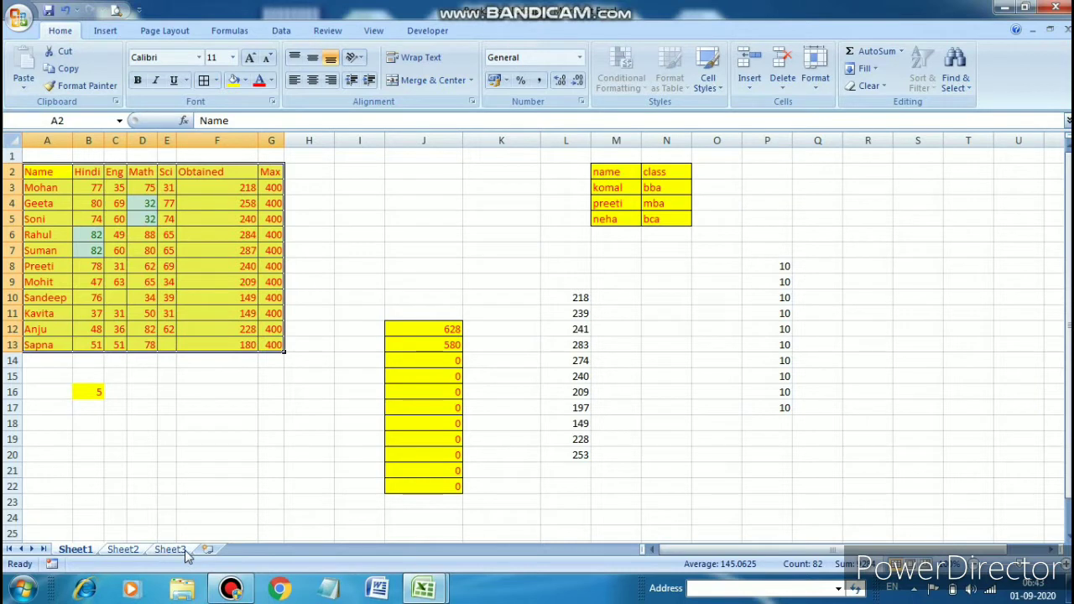
{"action": "left_click", "coordinate": [874, 67]}
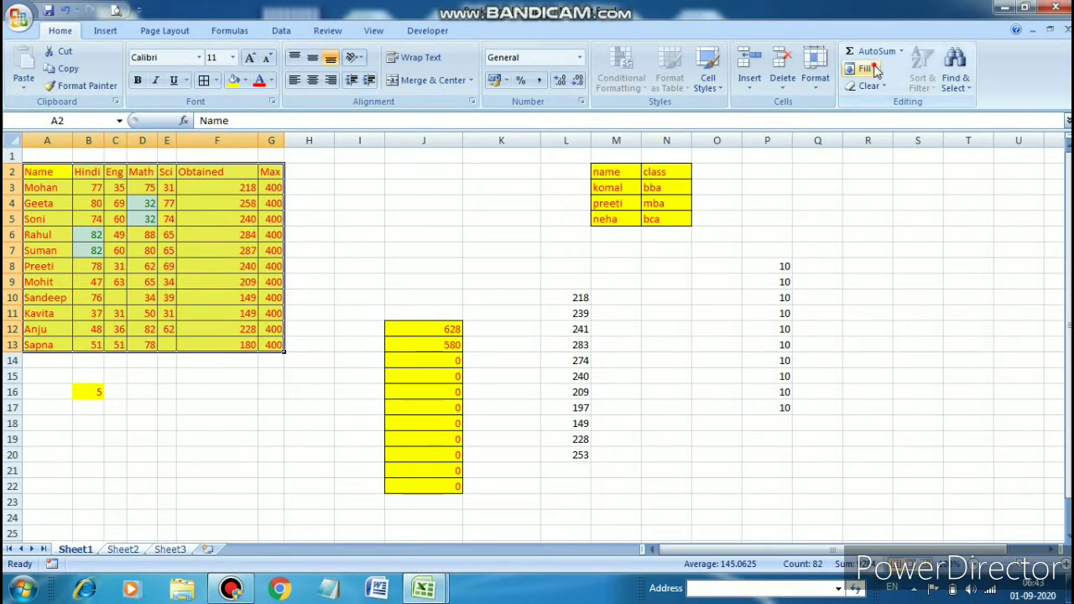
{"action": "left_click", "coordinate": [896, 159]}
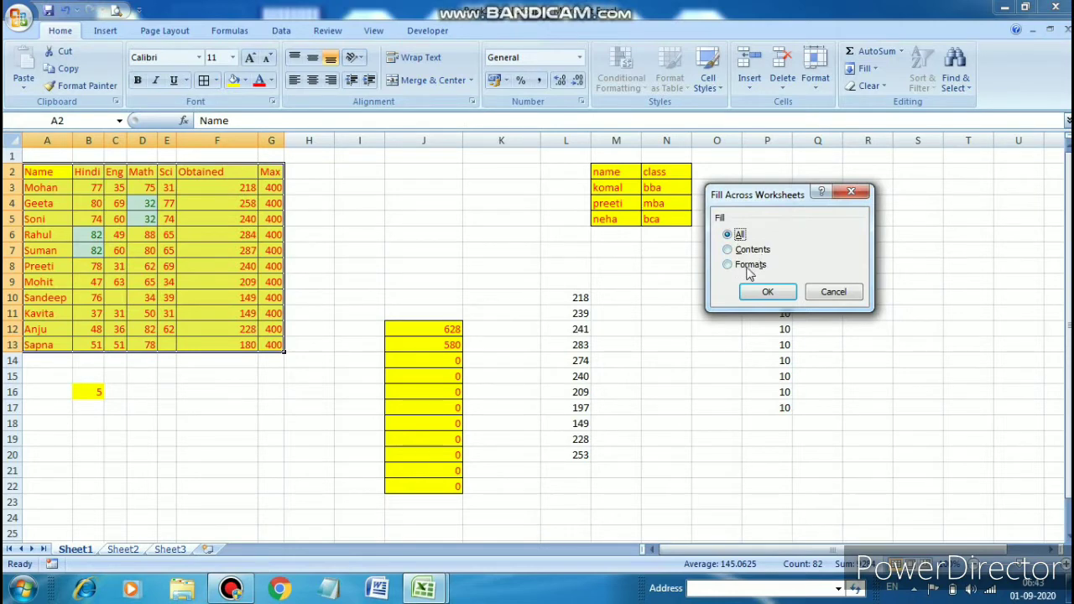
{"action": "left_click", "coordinate": [728, 267]}
{"action": "left_click", "coordinate": [760, 295]}
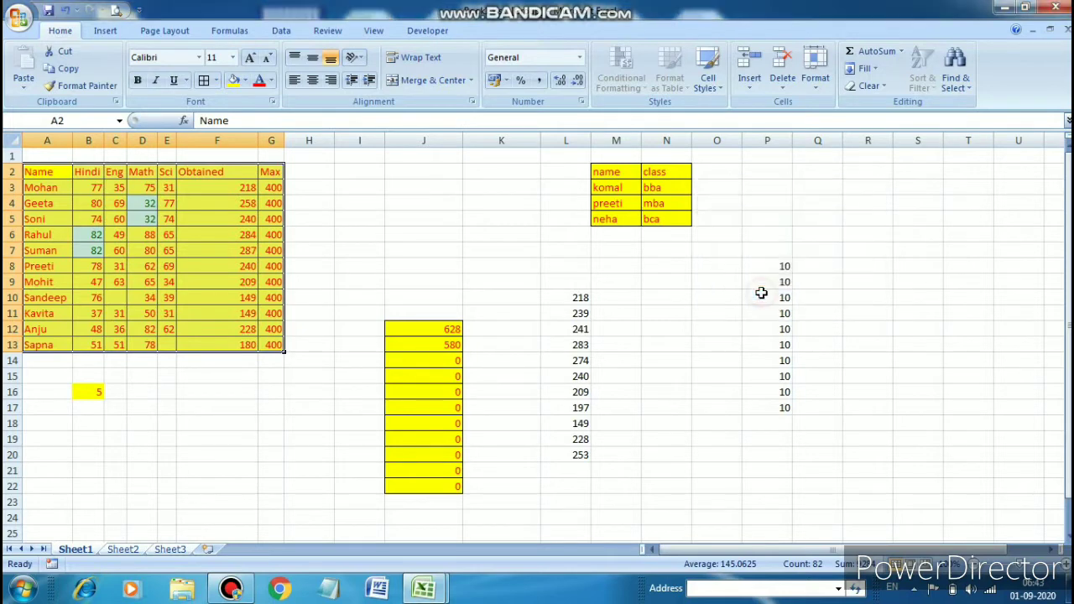
Examine the A2:G13 range on Sheet2 and Sheet3 to check the formatting filled from Sheet1.
{"action": "left_click", "coordinate": [161, 501]}
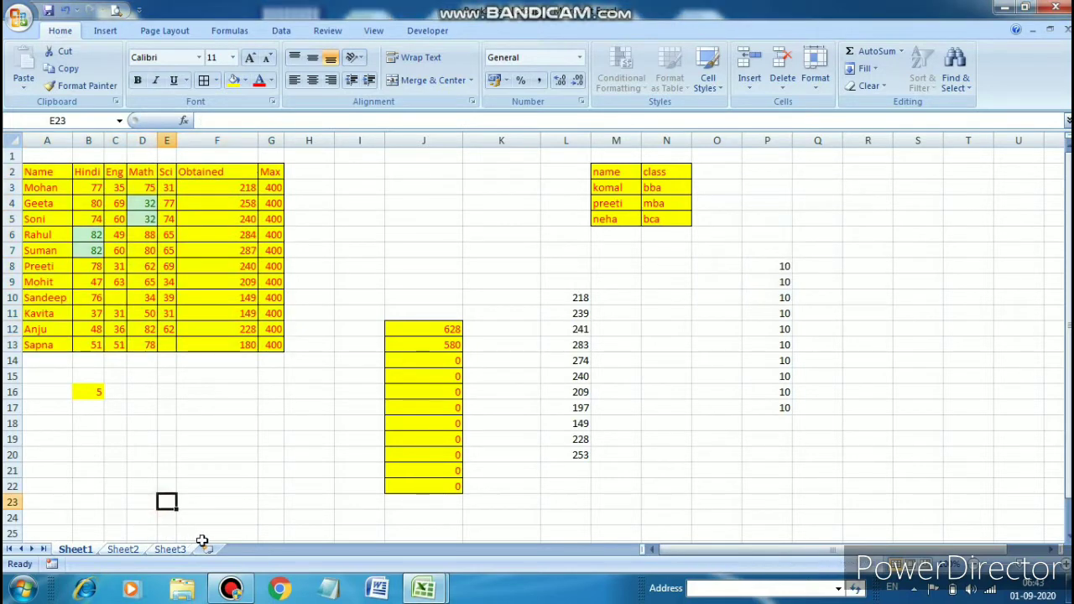
{"action": "left_click", "coordinate": [214, 530]}
{"action": "left_click", "coordinate": [248, 251]}
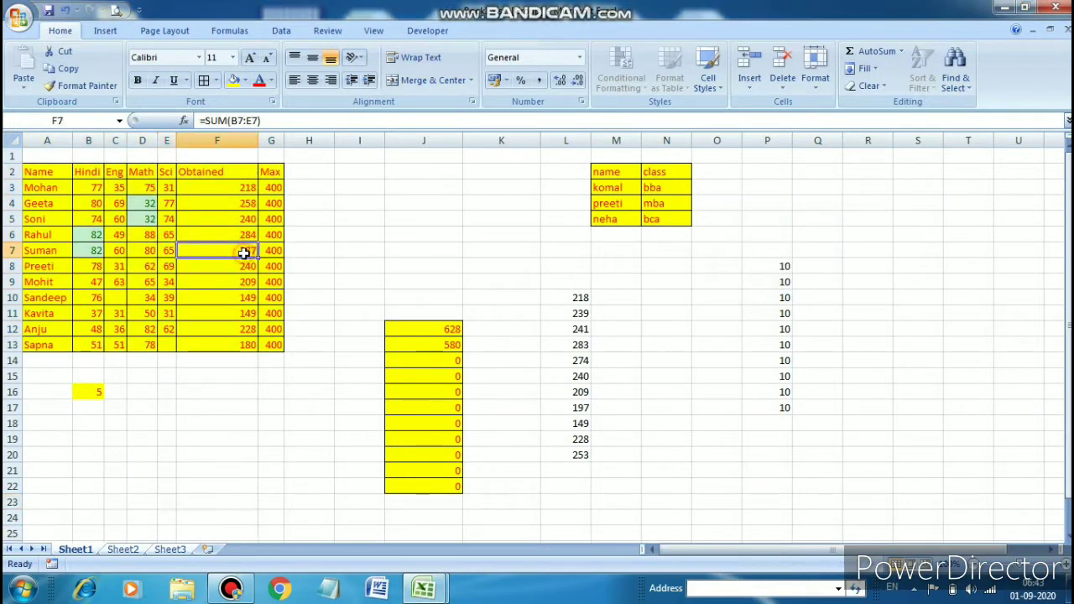
{"action": "left_click", "coordinate": [126, 550]}
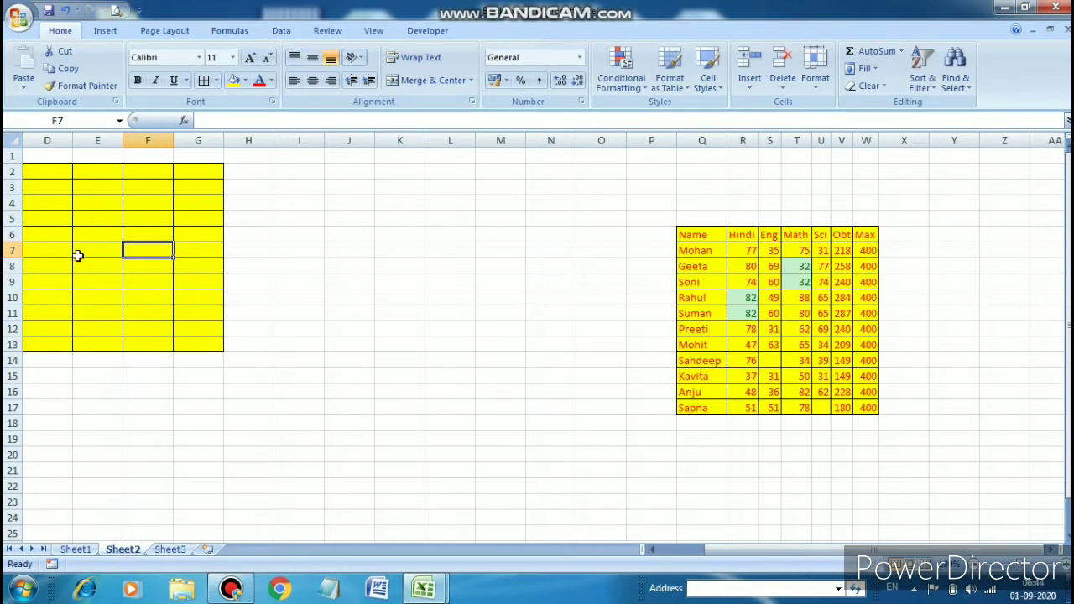
{"action": "left_click", "coordinate": [169, 549]}
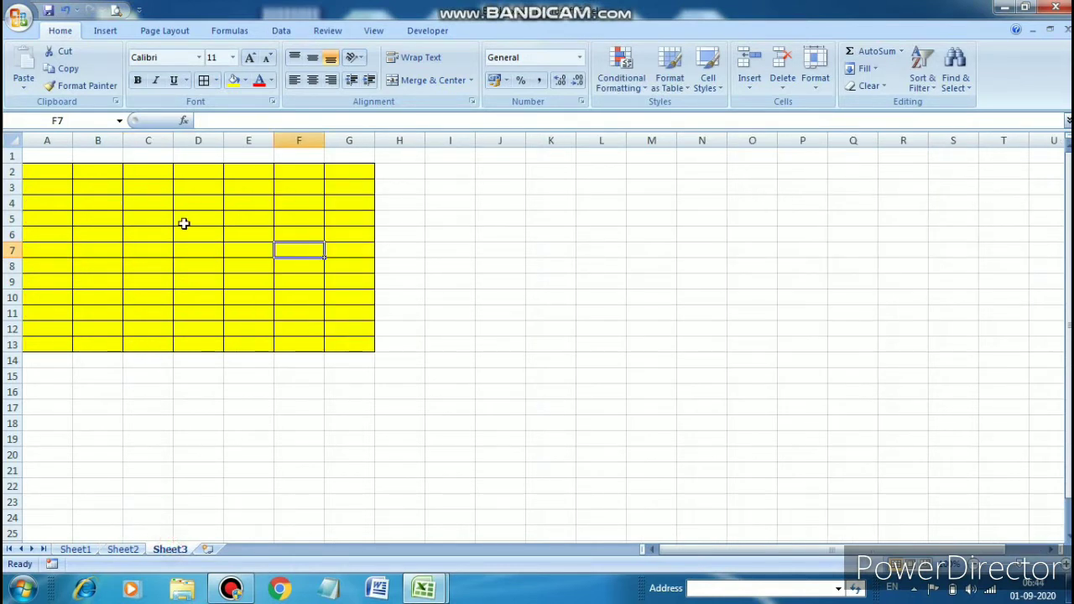
{"action": "left_click", "coordinate": [133, 550]}
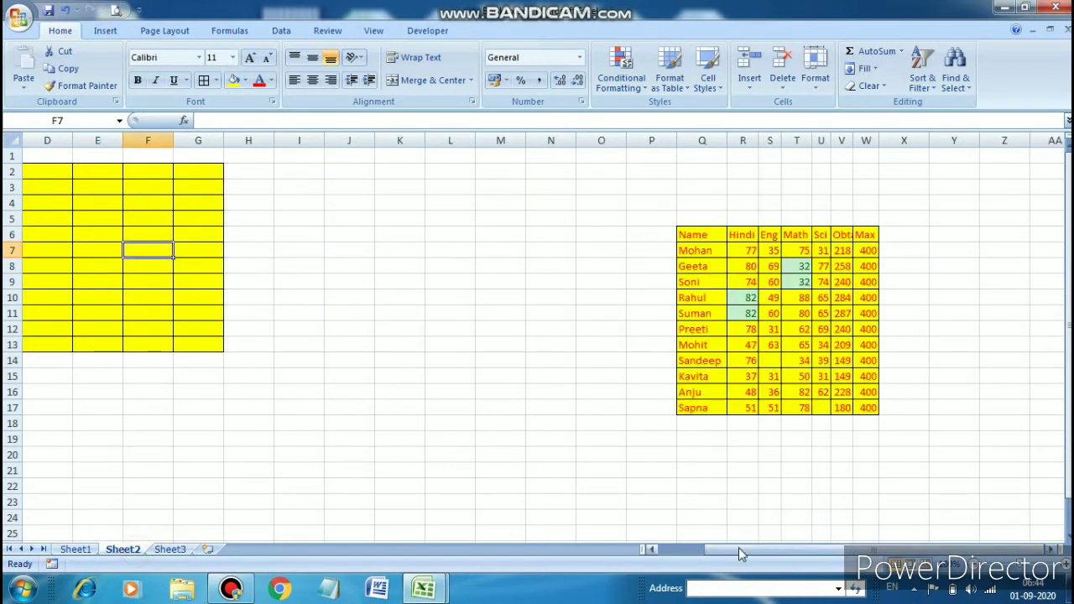
{"action": "left_click_drag", "start_coordinate": [738, 547], "coordinate": [649, 548]}
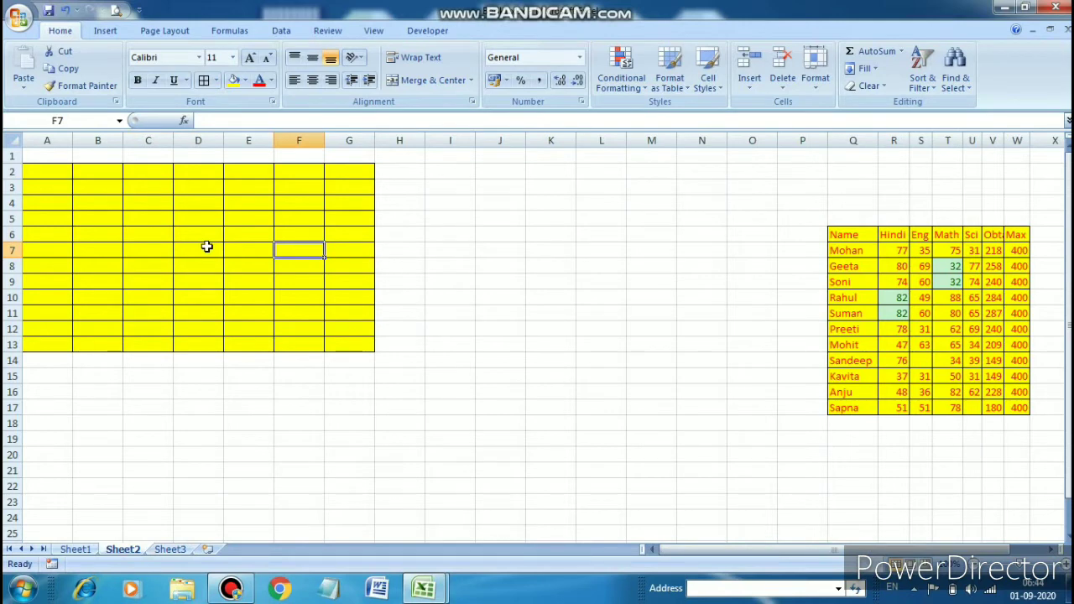
Fill Sheet1's marks table A2:G13 across Sheet2 and Sheet3 with the All option, and check both sheets.
{"action": "left_click", "coordinate": [74, 548]}
{"action": "left_click_drag", "start_coordinate": [36, 173], "coordinate": [264, 338]}
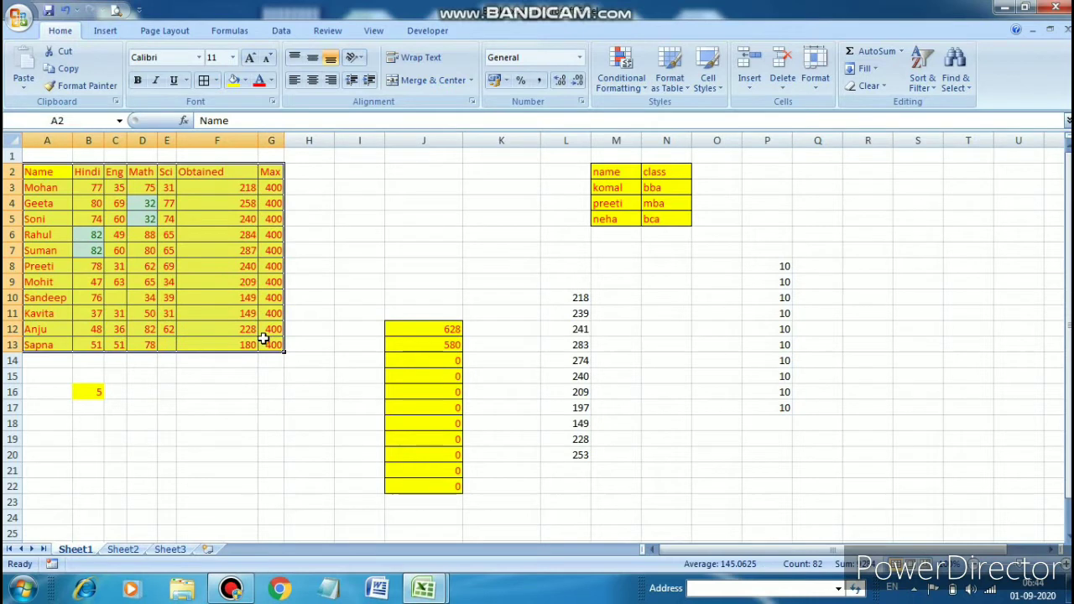
{"action": "left_click", "coordinate": [183, 550], "text": "ctrl"}
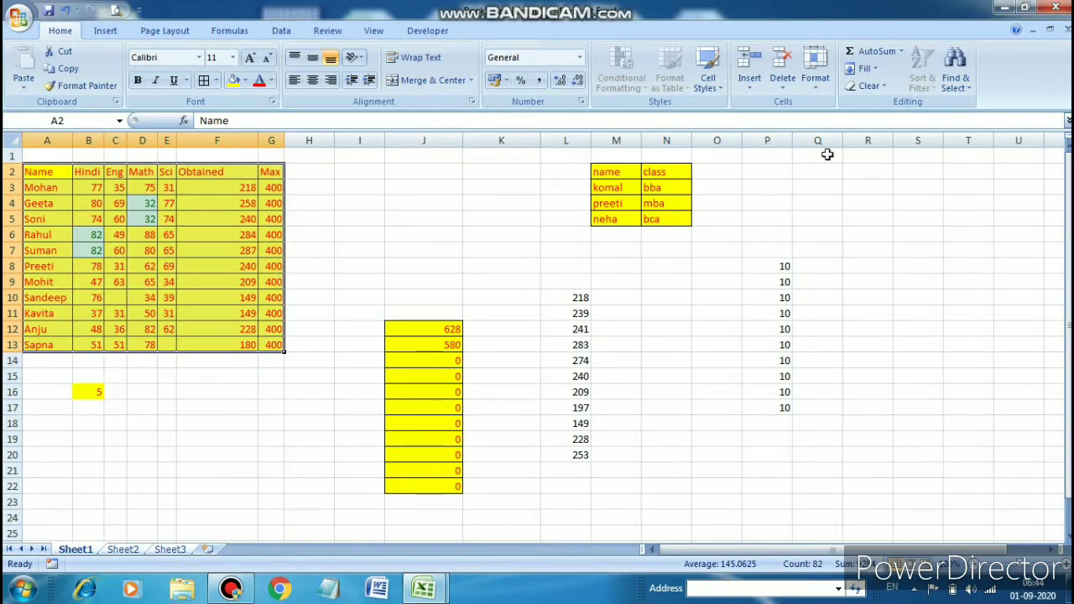
{"action": "left_click", "coordinate": [869, 70]}
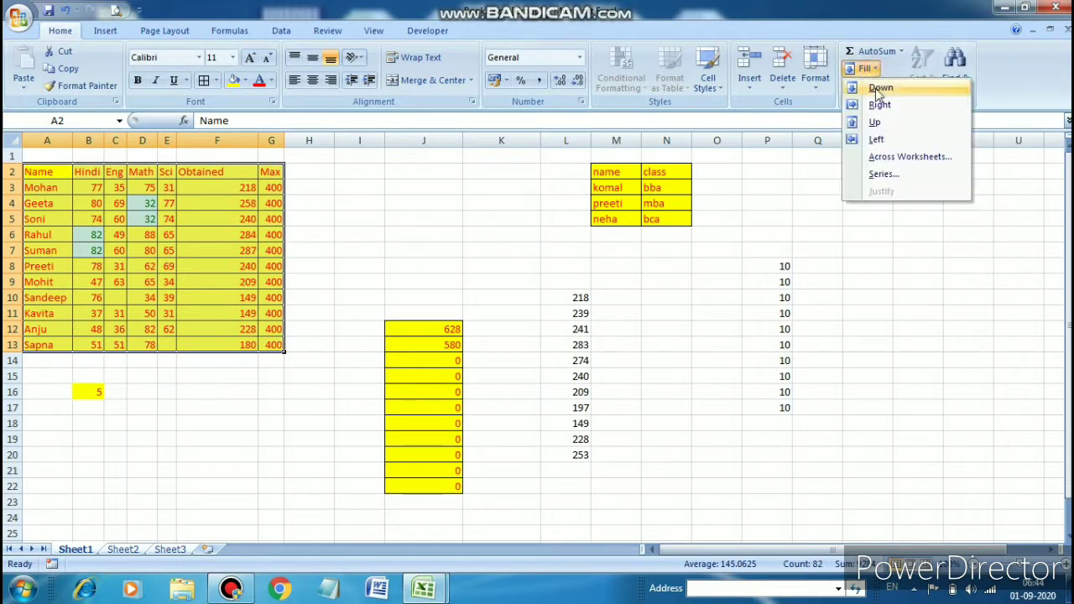
{"action": "left_click", "coordinate": [893, 159]}
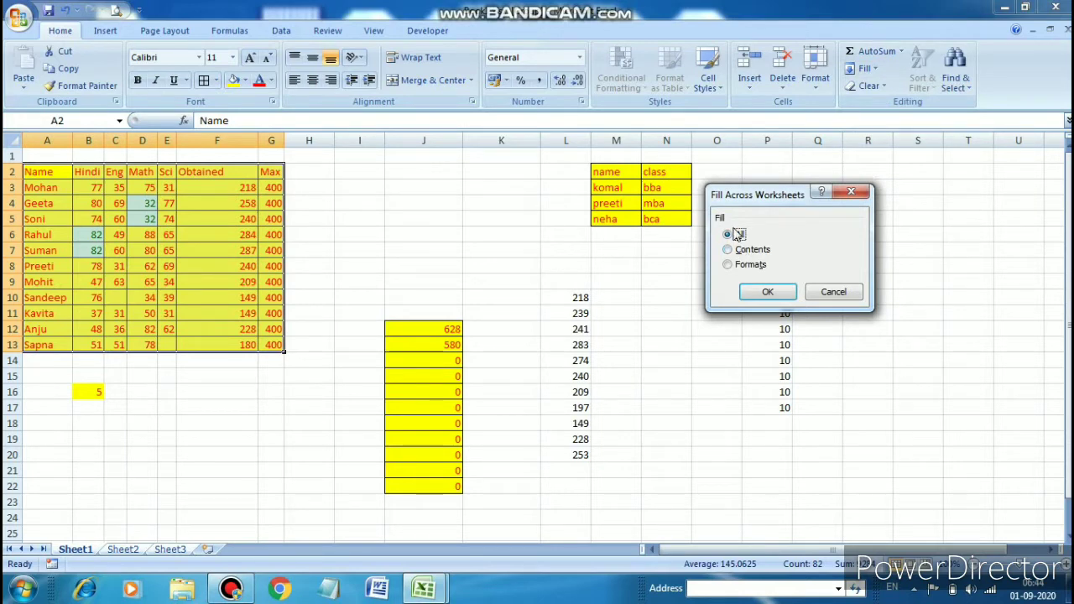
{"action": "left_click", "coordinate": [755, 291]}
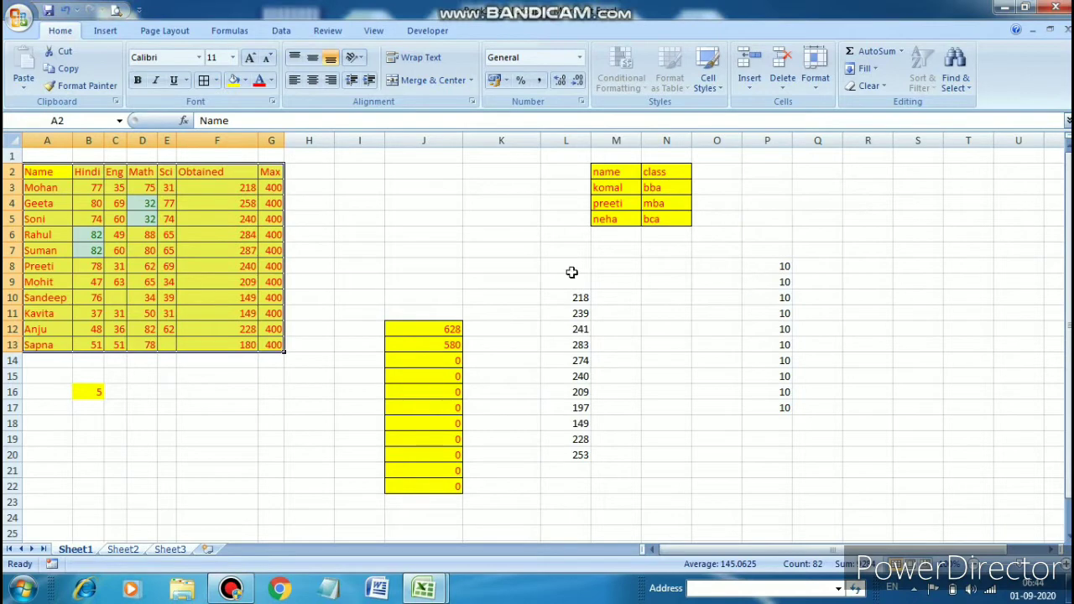
{"action": "left_click", "coordinate": [170, 550]}
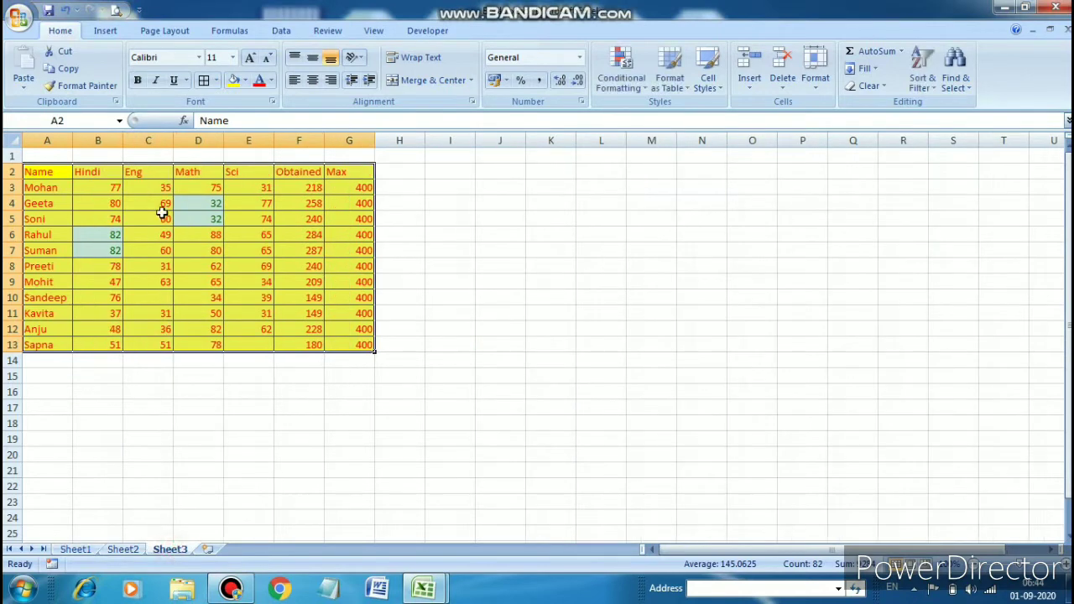
{"action": "left_click", "coordinate": [126, 551]}
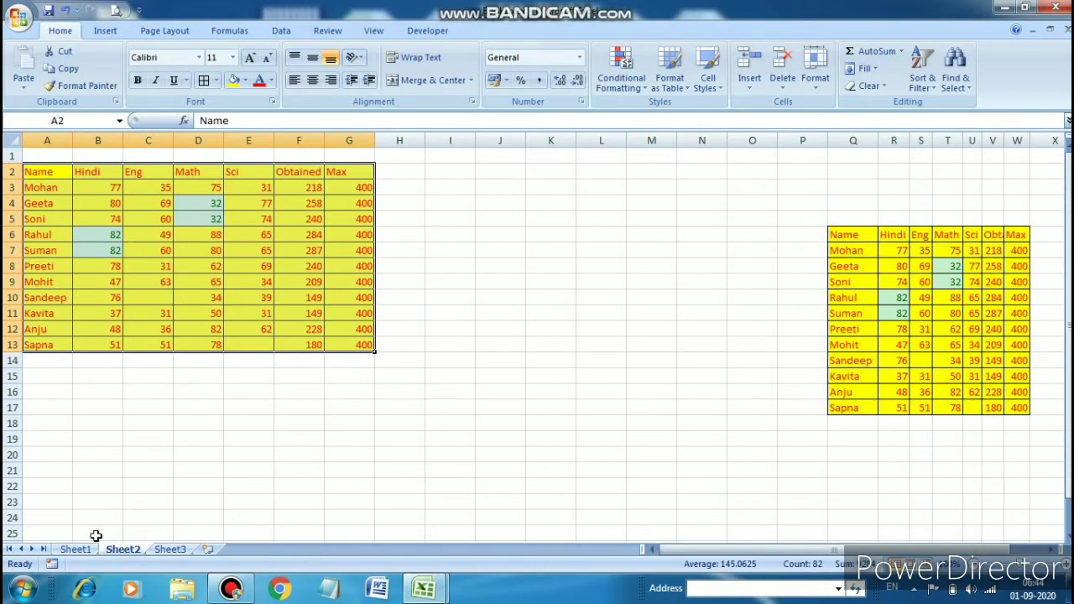
On Sheet1, enter 1 and 2 in R5:R6 and extend the number series down to R17.
{"action": "left_click", "coordinate": [73, 550]}
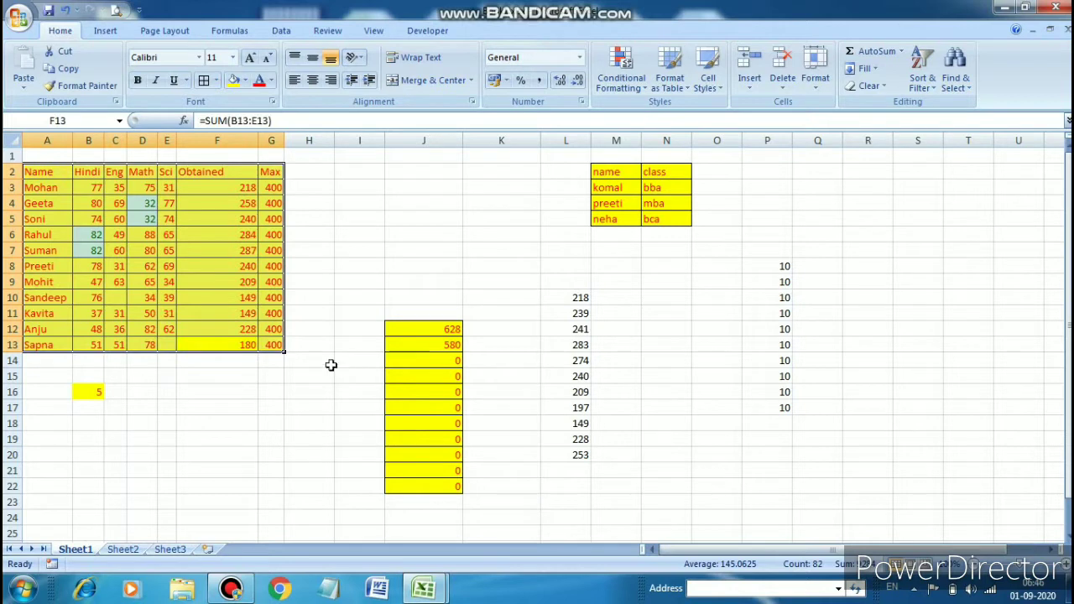
{"action": "left_click", "coordinate": [848, 171]}
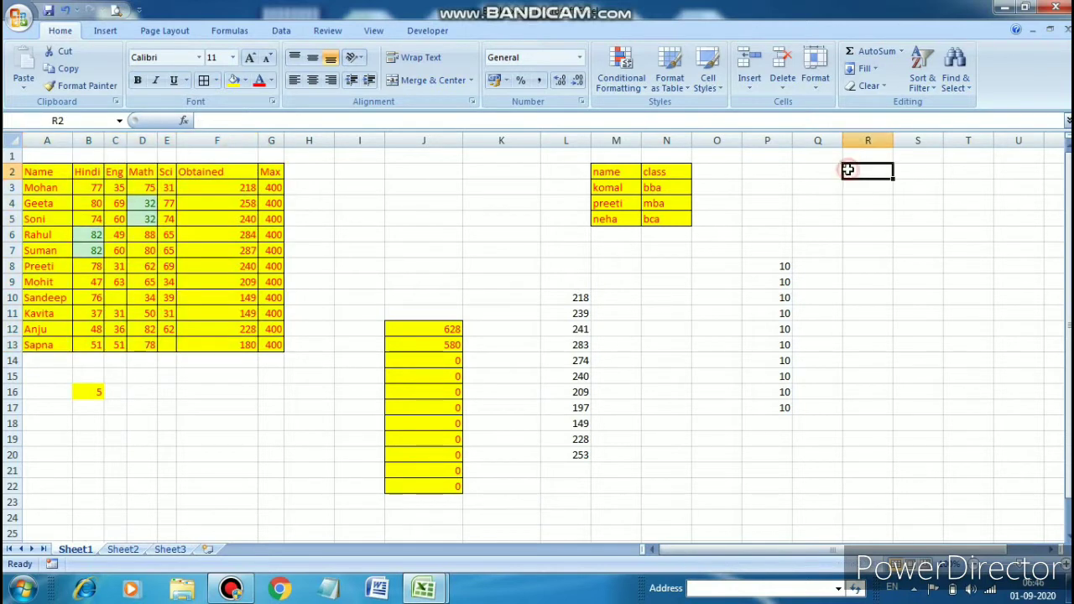
{"action": "left_click", "coordinate": [881, 218]}
{"action": "type", "text": "1"}
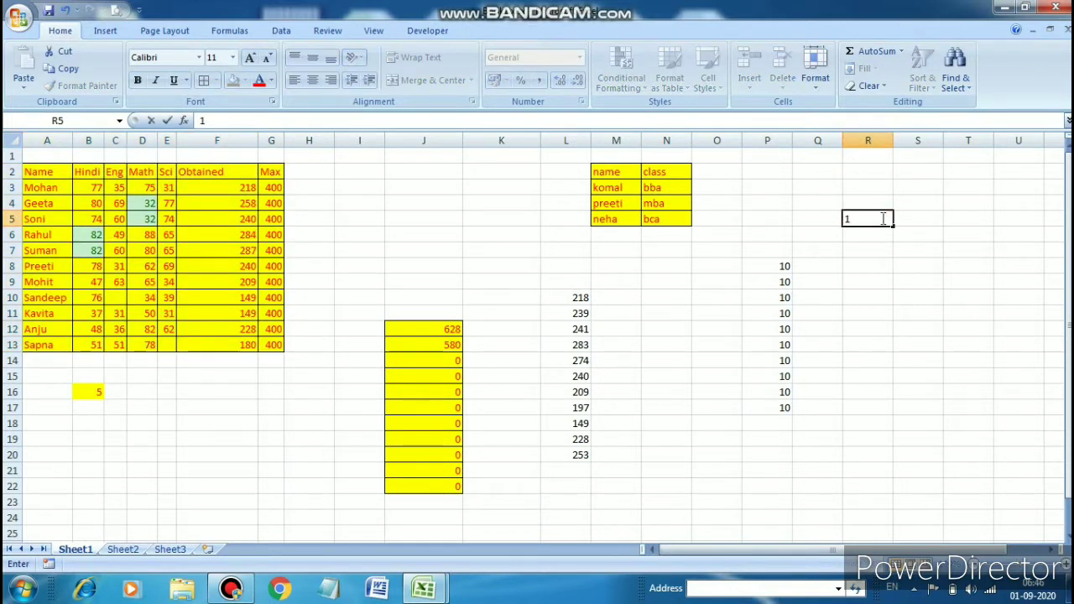
{"action": "key", "text": "Return"}
{"action": "type", "text": "2"}
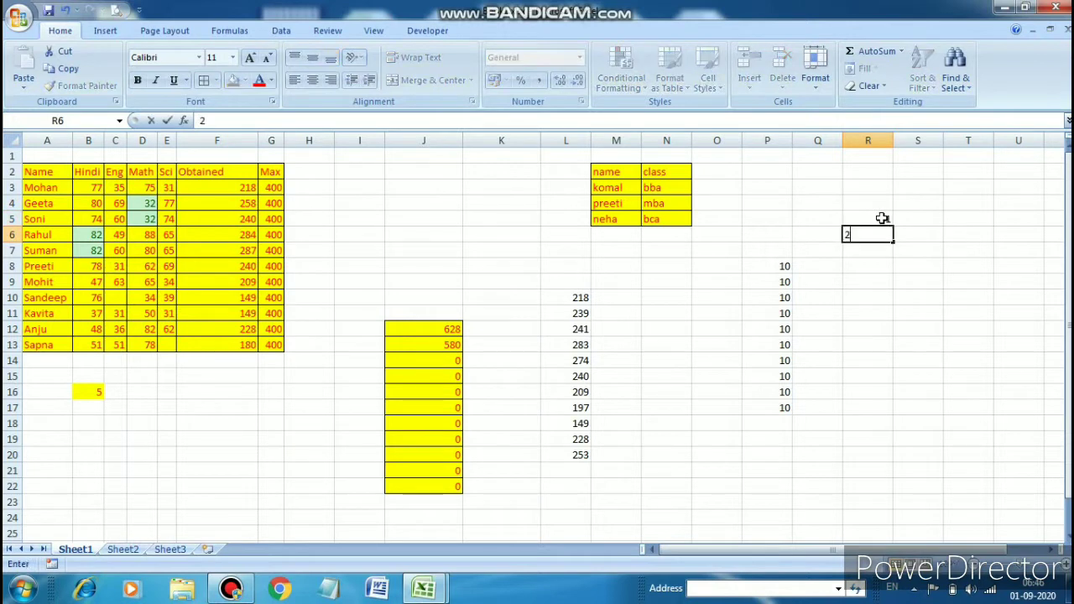
{"action": "left_click", "coordinate": [881, 218]}
{"action": "left_click", "coordinate": [921, 247]}
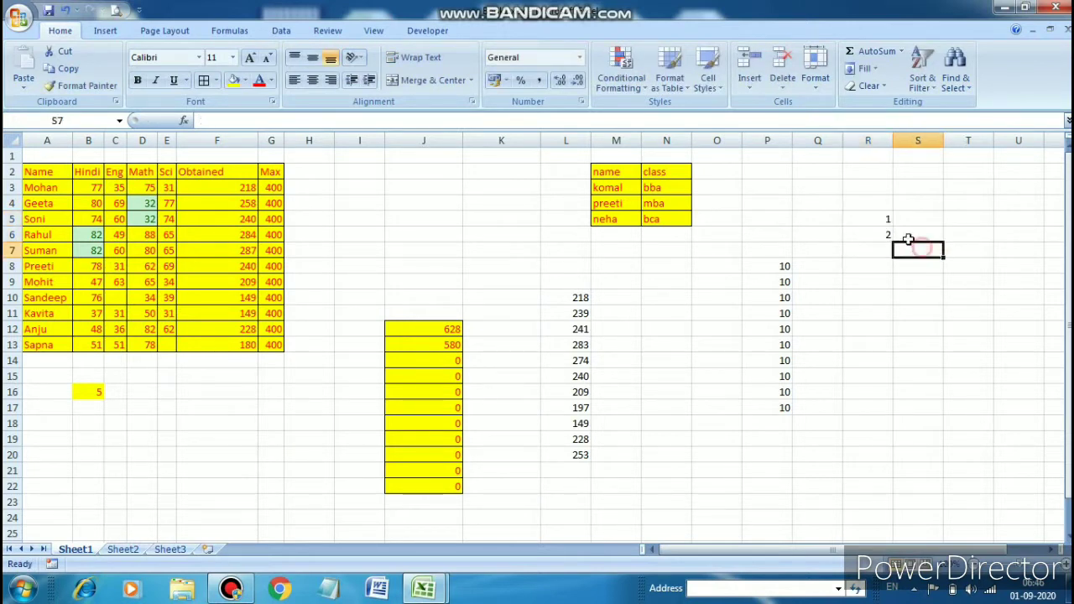
{"action": "left_click_drag", "start_coordinate": [881, 216], "coordinate": [884, 230]}
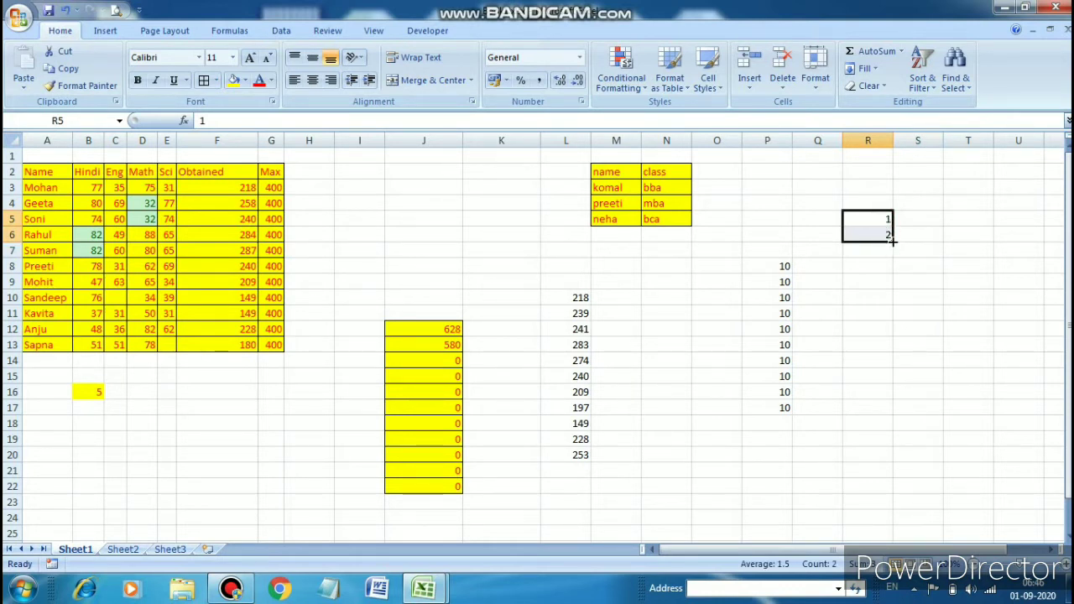
{"action": "left_click_drag", "start_coordinate": [891, 241], "coordinate": [901, 419]}
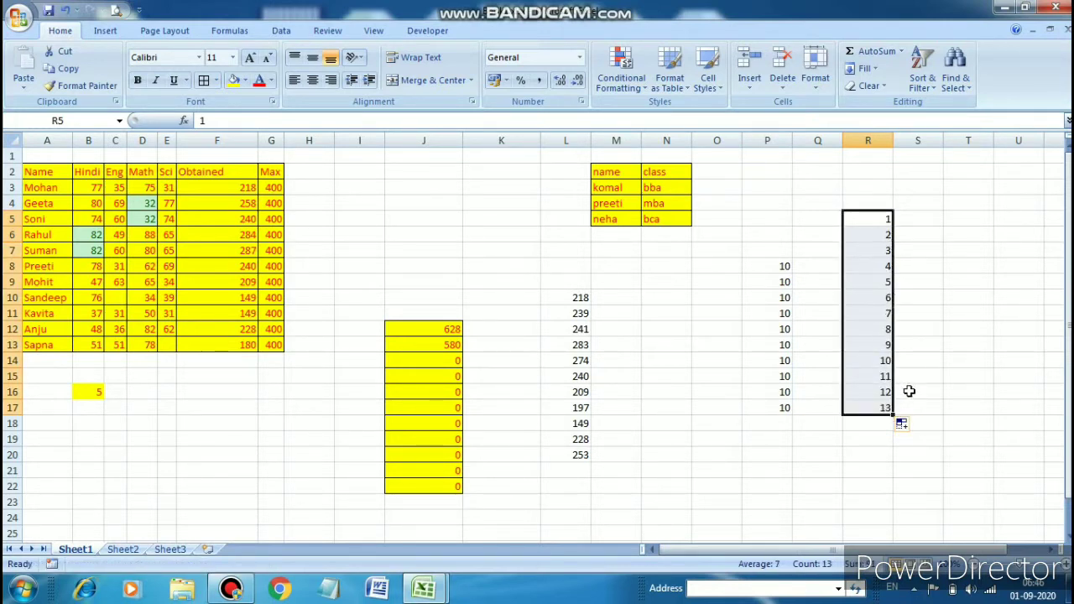
Enter 2 and 4 in T5:T6 and extend the even-number series down to T21.
{"action": "left_click", "coordinate": [951, 221]}
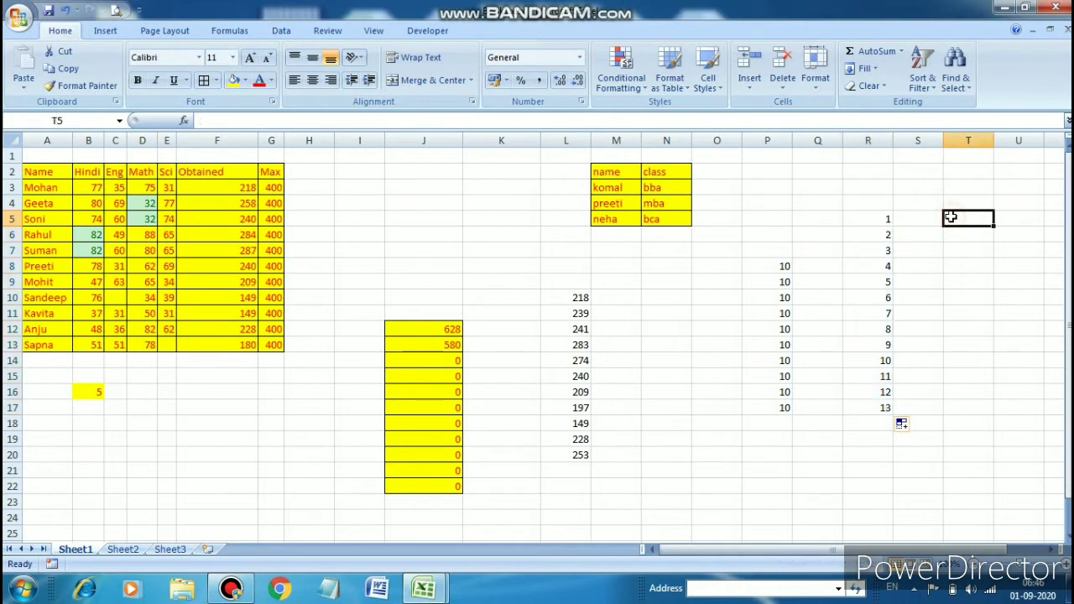
{"action": "type", "text": "2"}
{"action": "key", "text": "Return"}
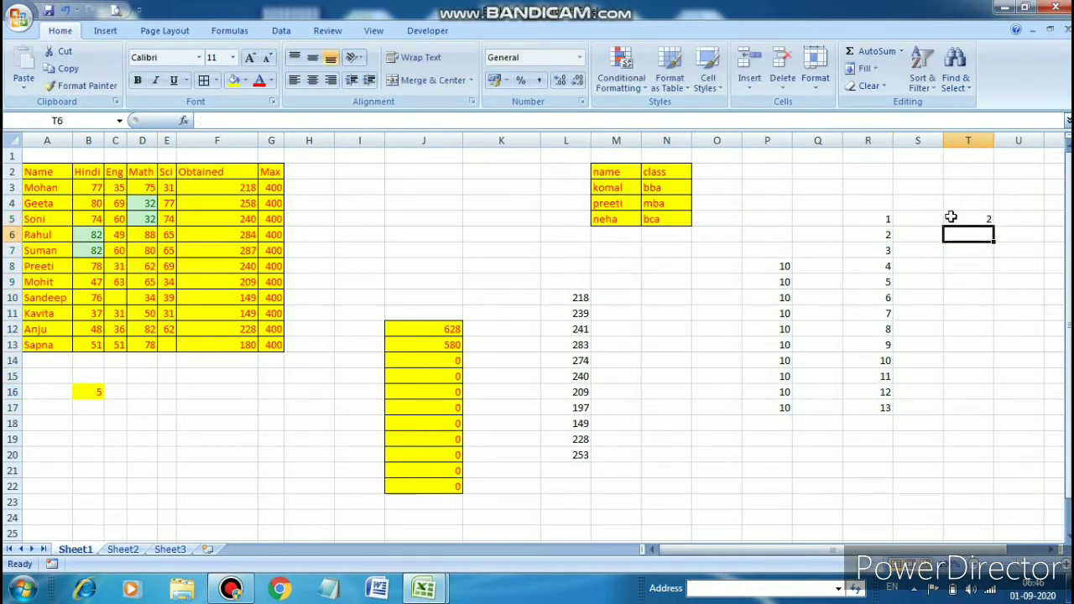
{"action": "type", "text": "4"}
{"action": "left_click", "coordinate": [951, 218]}
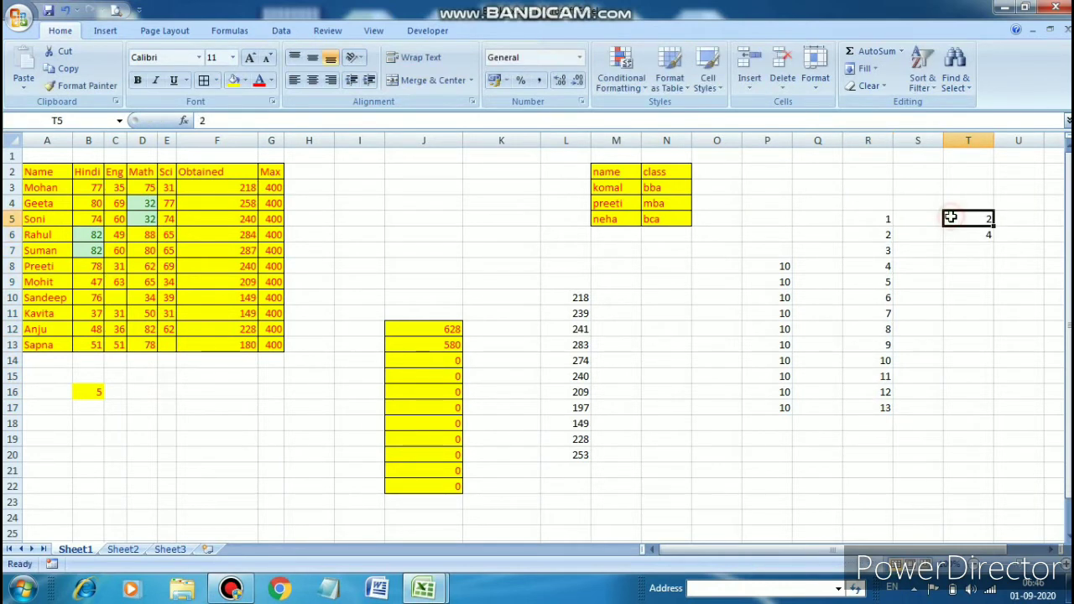
{"action": "left_click_drag", "start_coordinate": [964, 219], "coordinate": [1009, 474]}
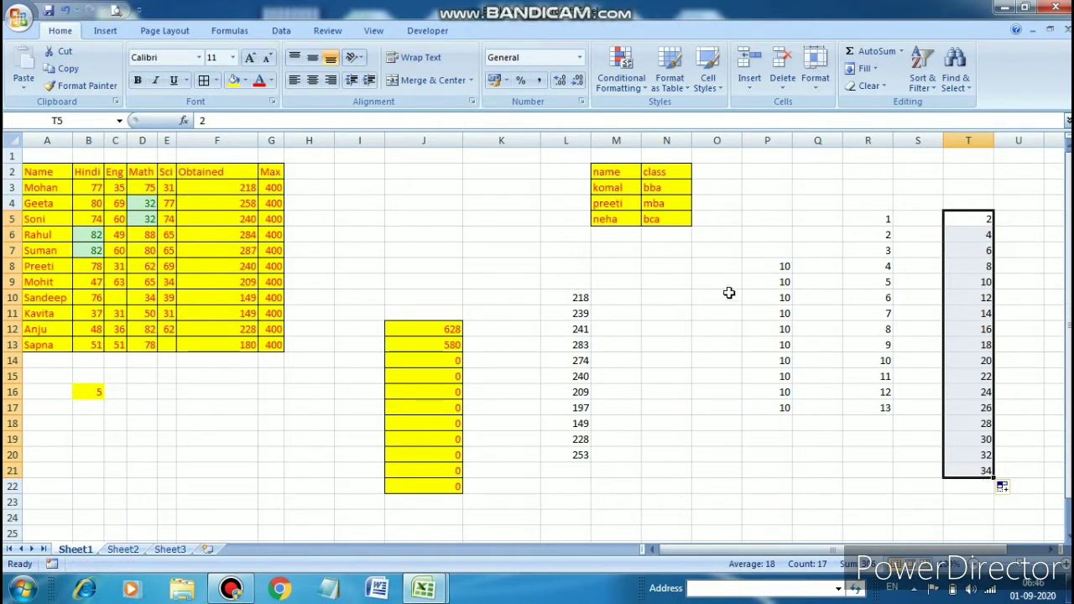
Enter 1 and 2 in N8:N9 and extend the pattern, including blank cell N10, down to N22.
{"action": "left_click", "coordinate": [666, 265]}
{"action": "type", "text": "1"}
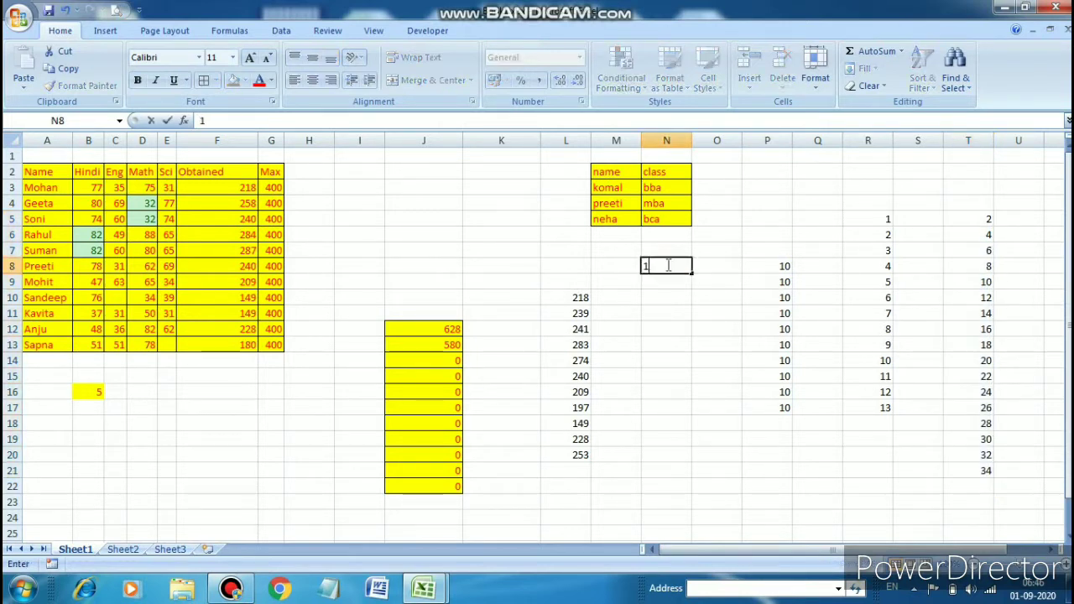
{"action": "key", "text": "Return"}
{"action": "type", "text": "2"}
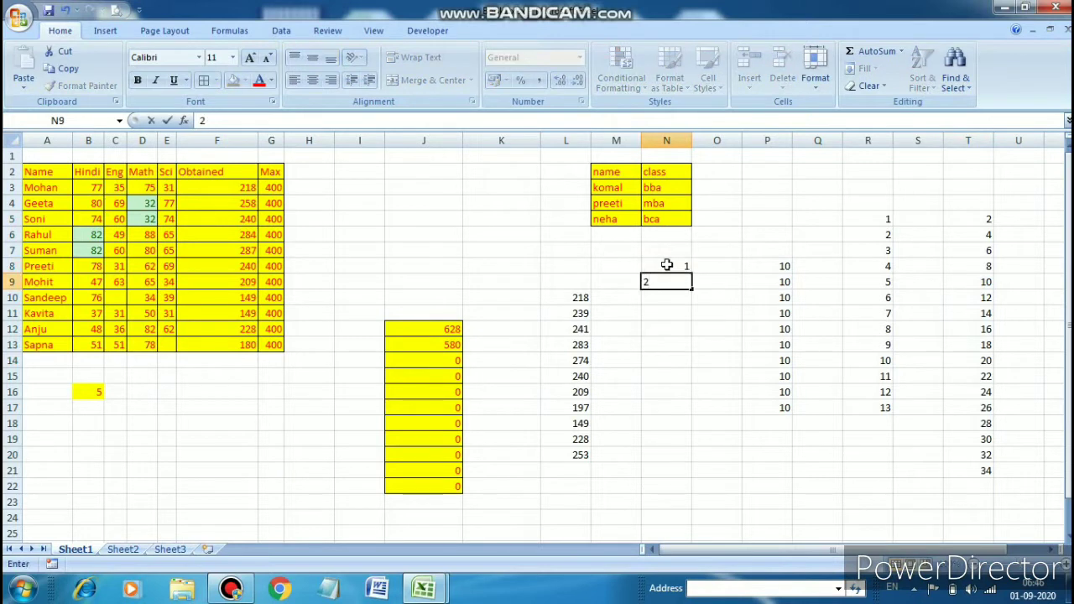
{"action": "key", "text": "Return"}
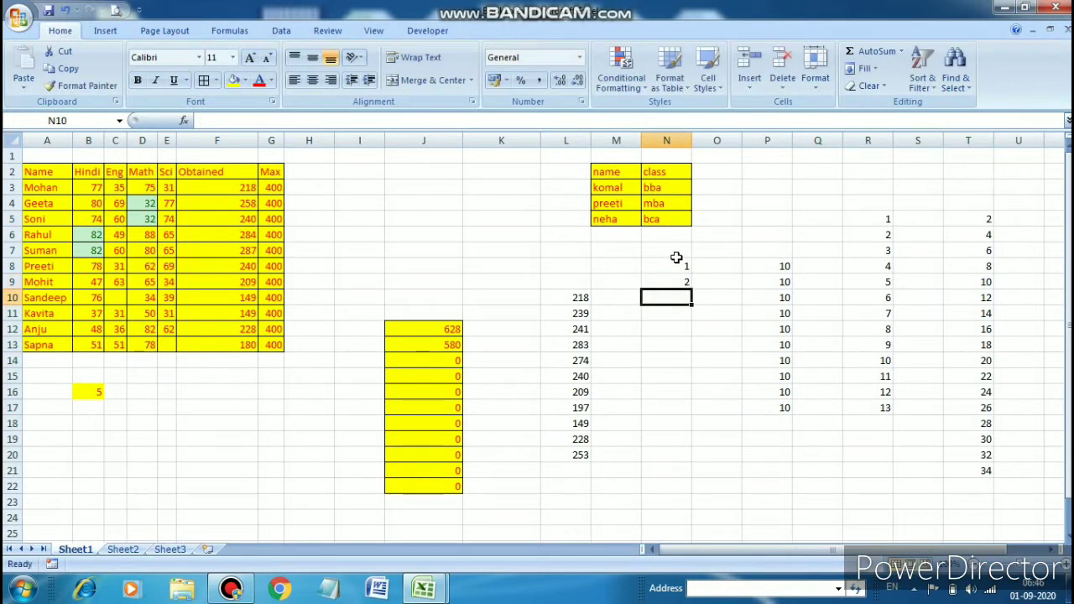
{"action": "left_click_drag", "start_coordinate": [679, 263], "coordinate": [678, 294]}
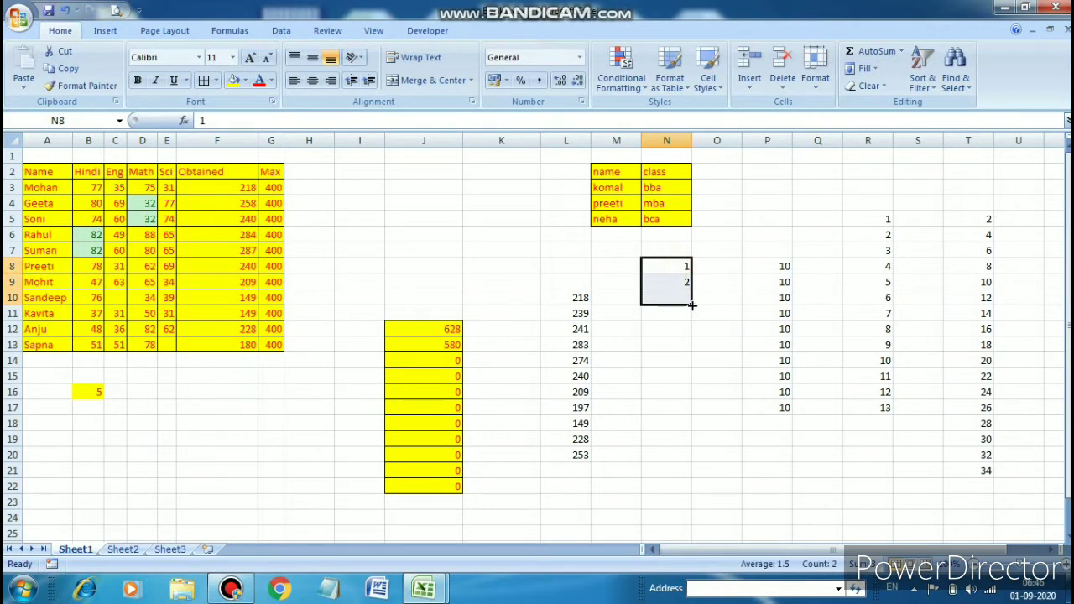
{"action": "left_click_drag", "start_coordinate": [691, 305], "coordinate": [702, 499]}
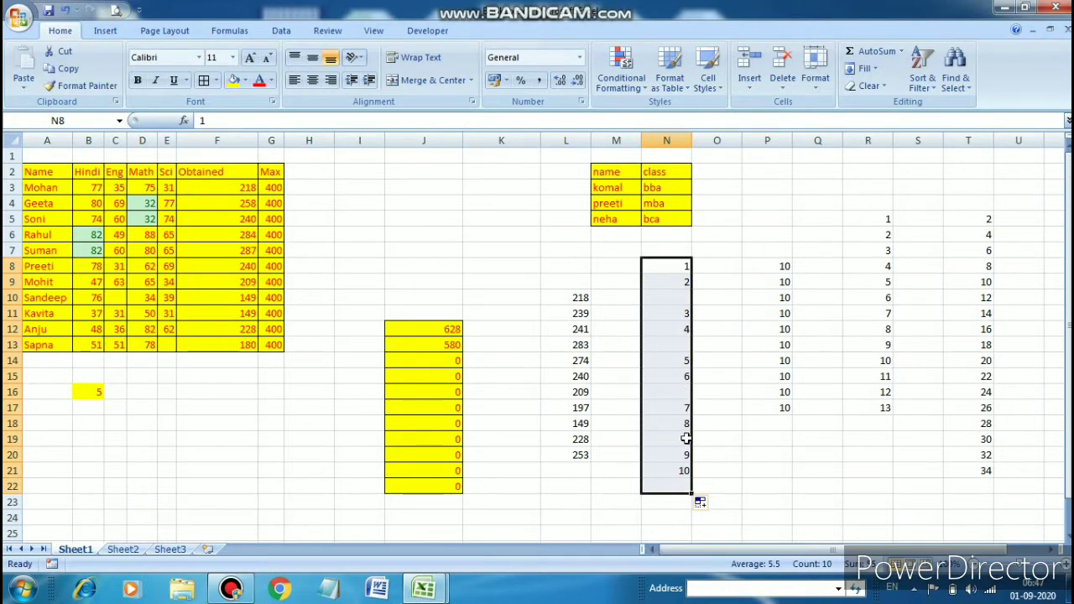
{"action": "left_click", "coordinate": [723, 402]}
{"action": "left_click", "coordinate": [732, 242]}
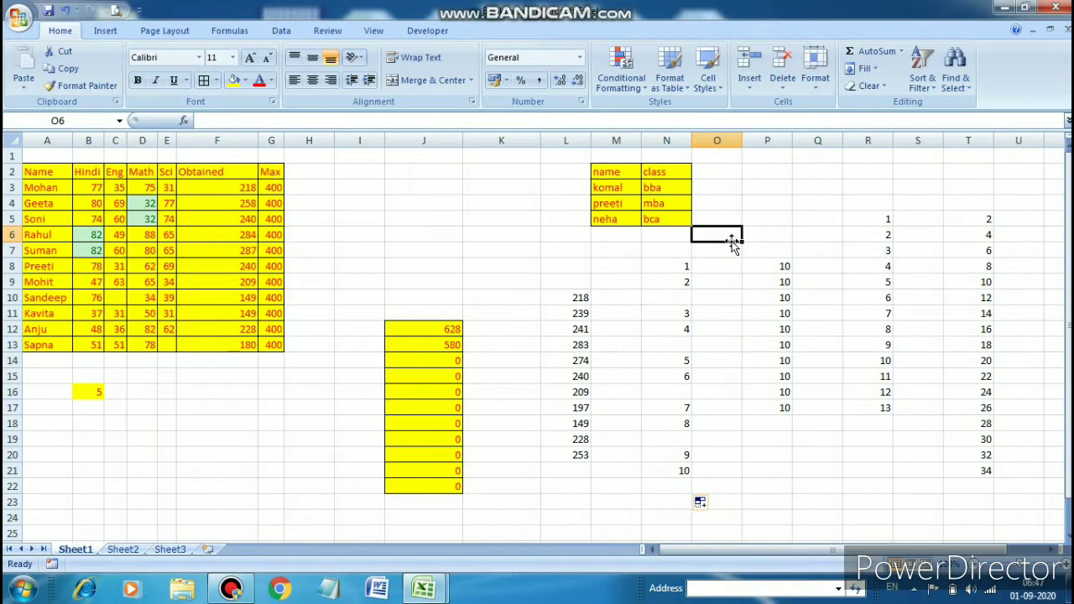
Enter 1 in I2 and fill I2:I11 with a linear column series using step value 1 and stop value 7.
{"action": "left_click", "coordinate": [873, 69]}
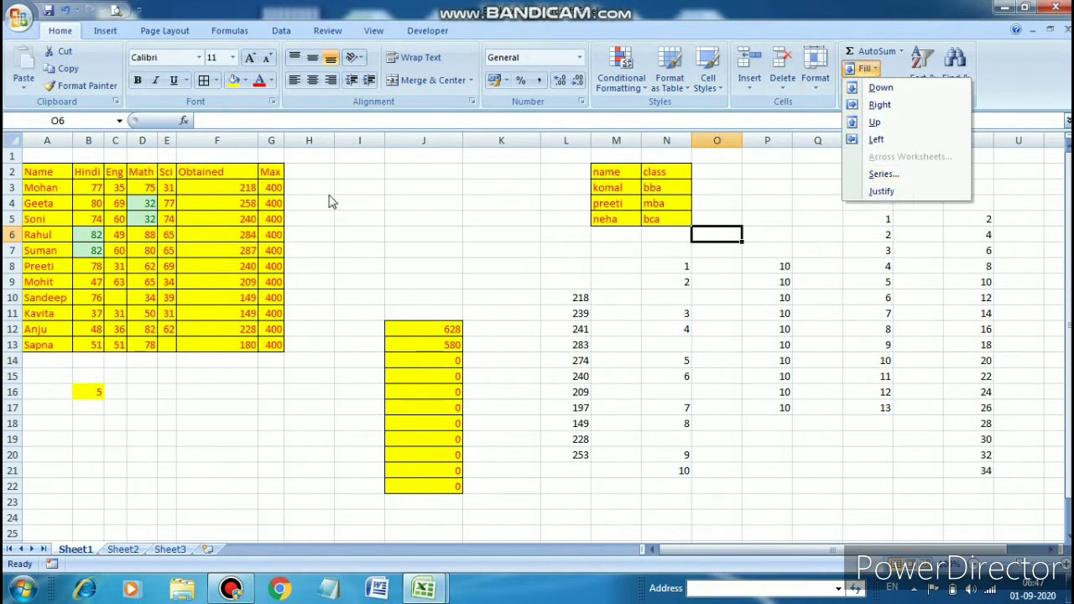
{"action": "left_click", "coordinate": [347, 170]}
{"action": "type", "text": "1"}
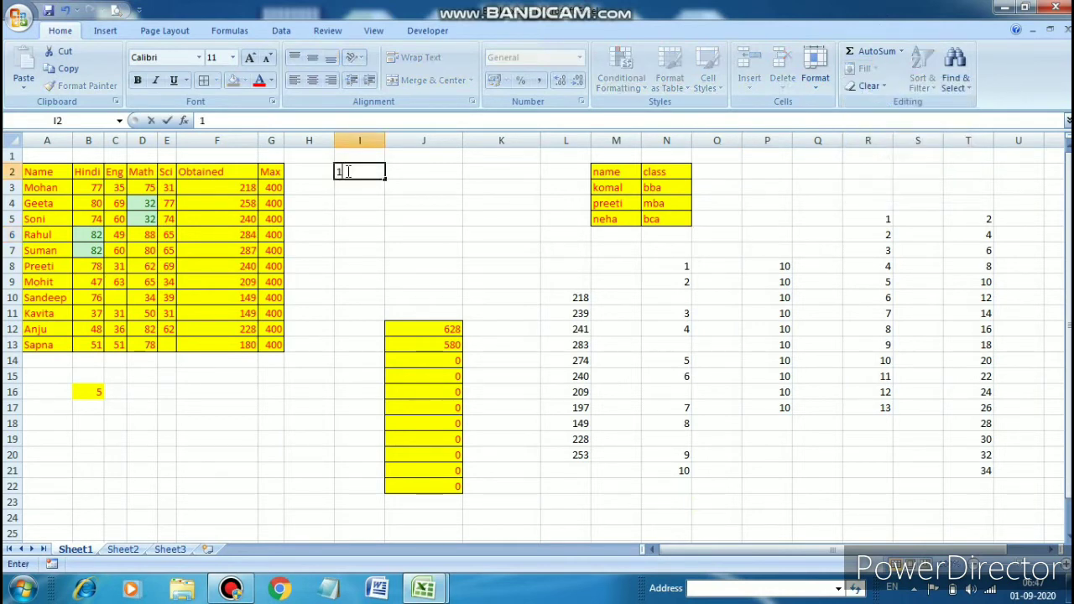
{"action": "key", "text": "Return"}
{"action": "type", "text": "2"}
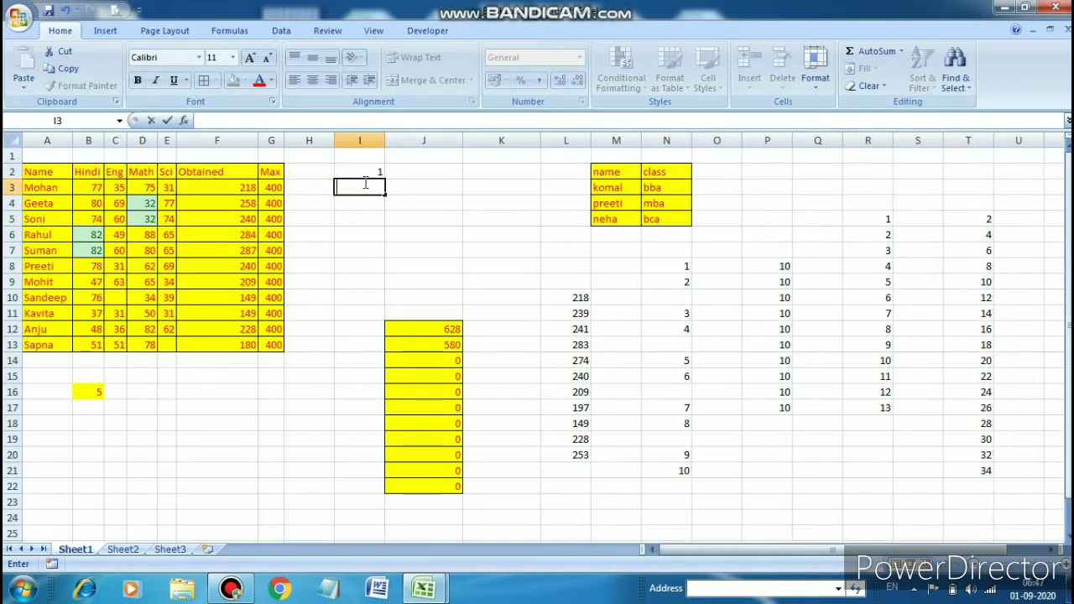
{"action": "left_click_drag", "start_coordinate": [371, 173], "coordinate": [370, 306]}
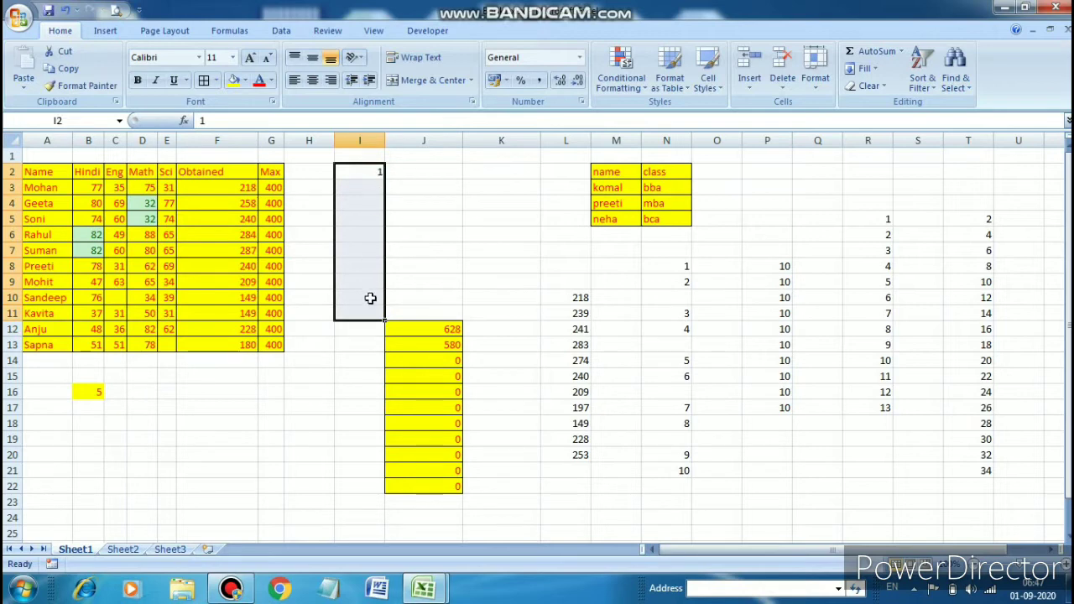
{"action": "left_click", "coordinate": [864, 68]}
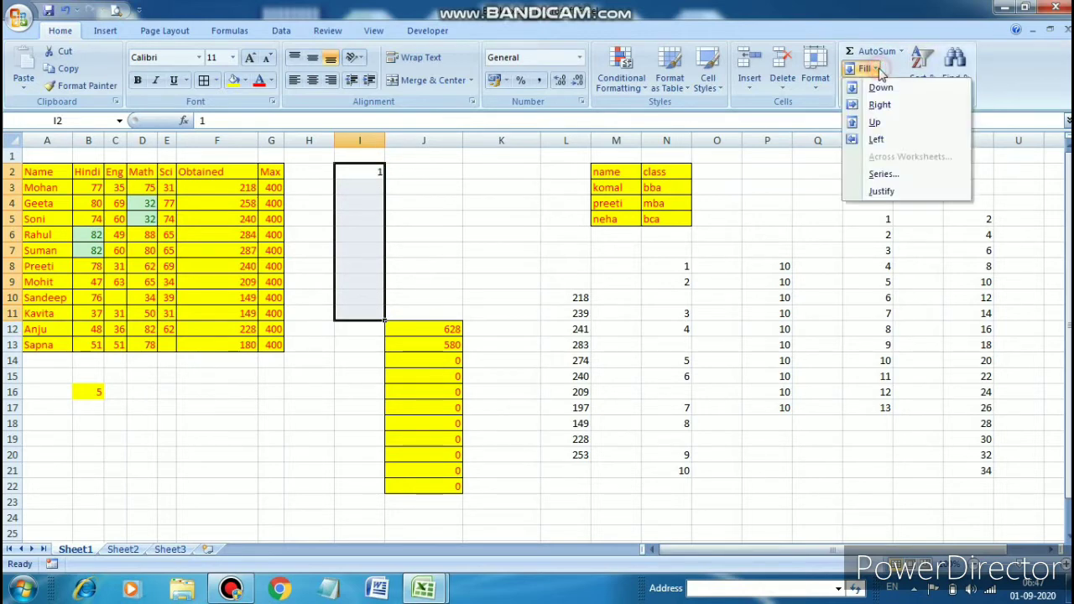
{"action": "left_click", "coordinate": [883, 173]}
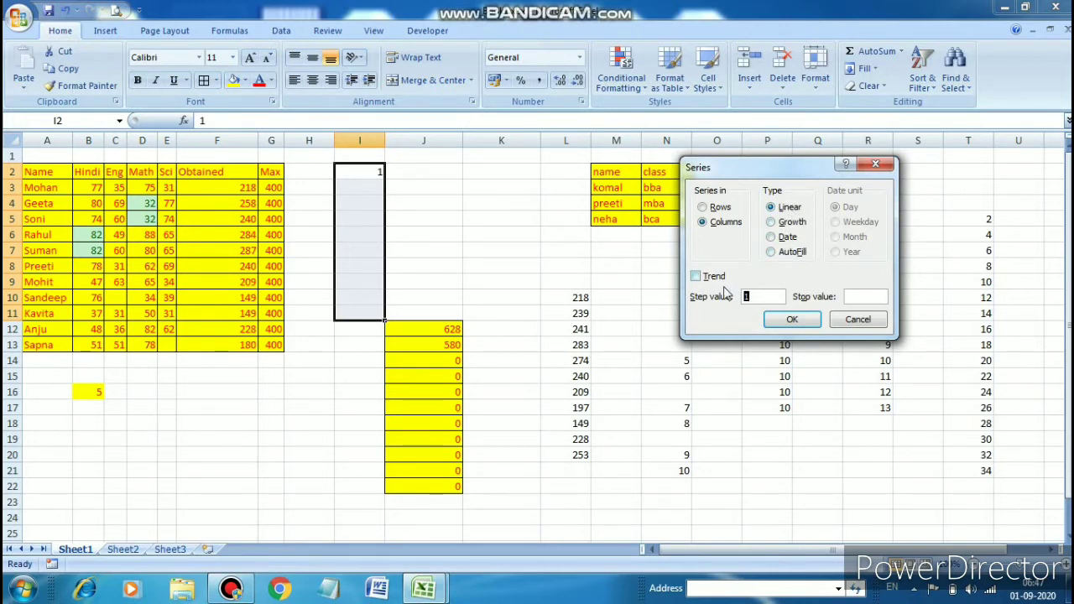
{"action": "left_click", "coordinate": [751, 297]}
{"action": "left_click", "coordinate": [858, 295]}
{"action": "type", "text": "7"}
{"action": "left_click", "coordinate": [793, 321]}
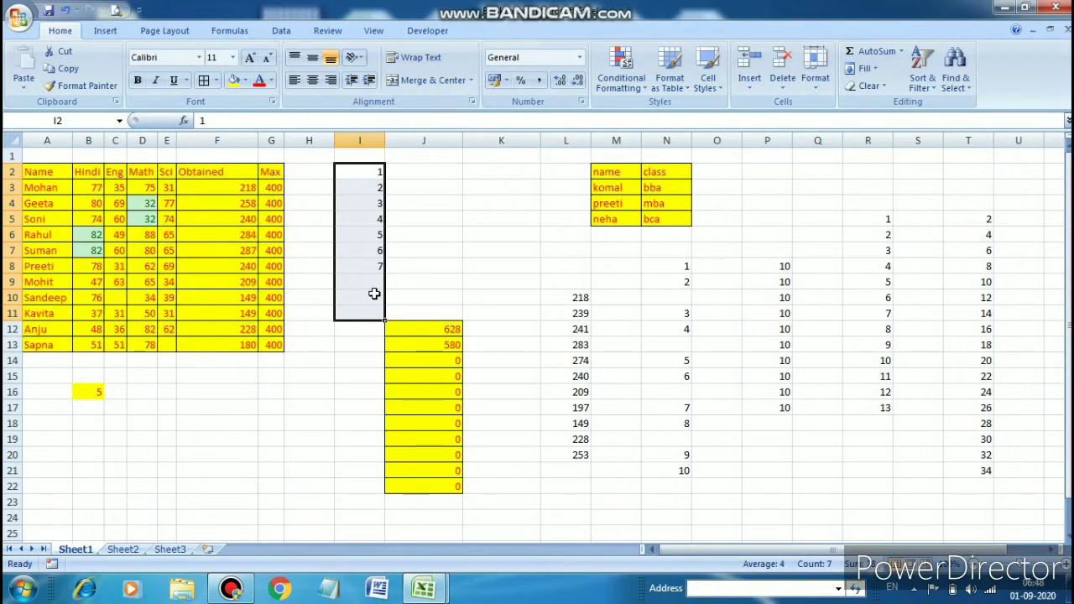
Enter 1 in J2 and fill J2:J10 with a linear column series using step value 2 and stop value 10.
{"action": "left_click", "coordinate": [454, 169]}
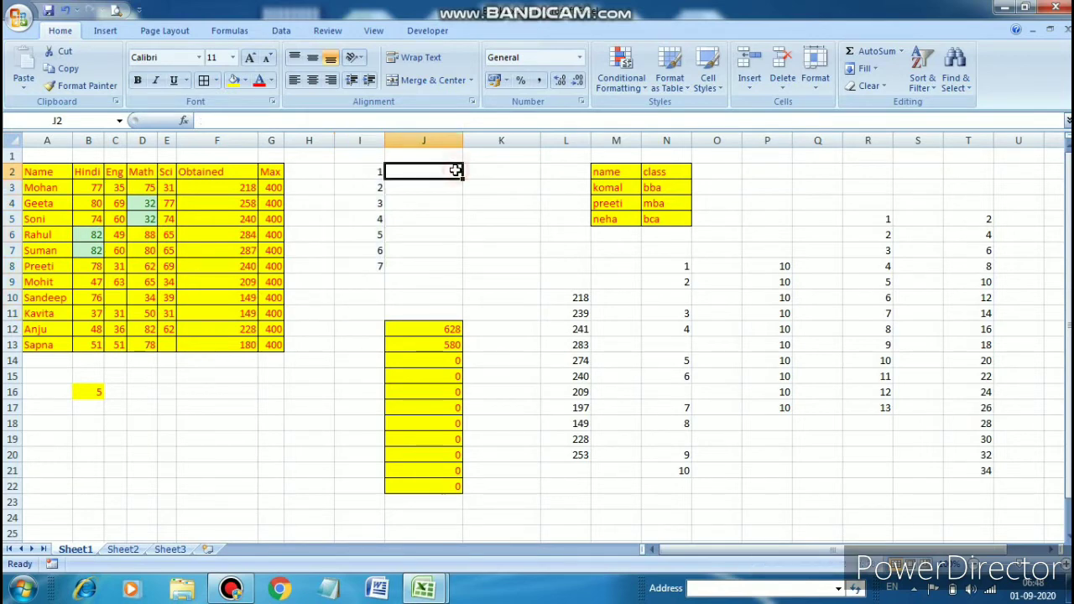
{"action": "type", "text": "1"}
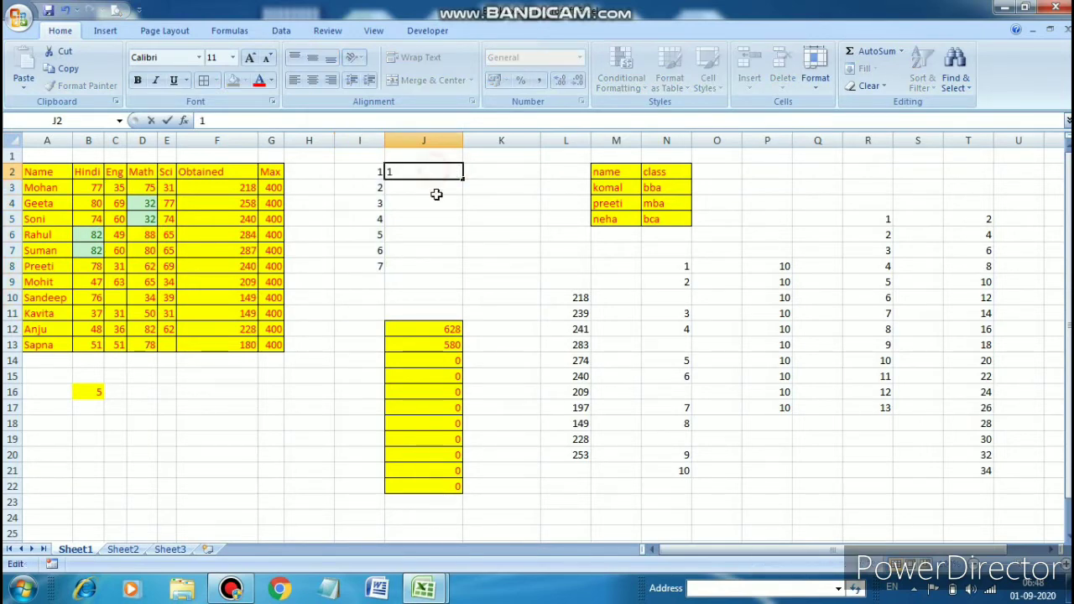
{"action": "key", "text": "Return"}
{"action": "left_click_drag", "start_coordinate": [445, 174], "coordinate": [439, 300]}
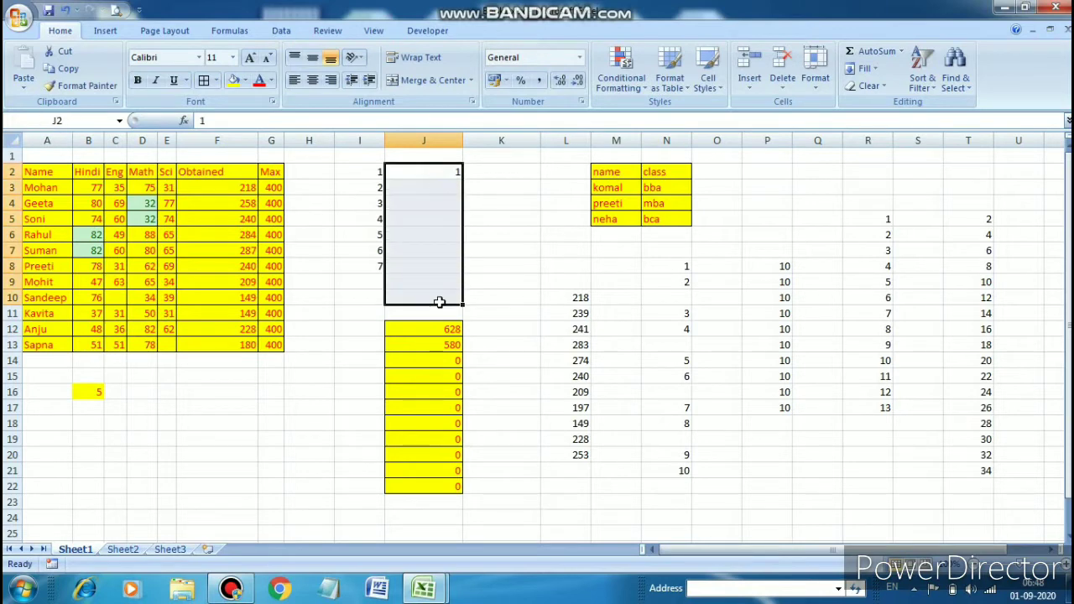
{"action": "left_click", "coordinate": [876, 70]}
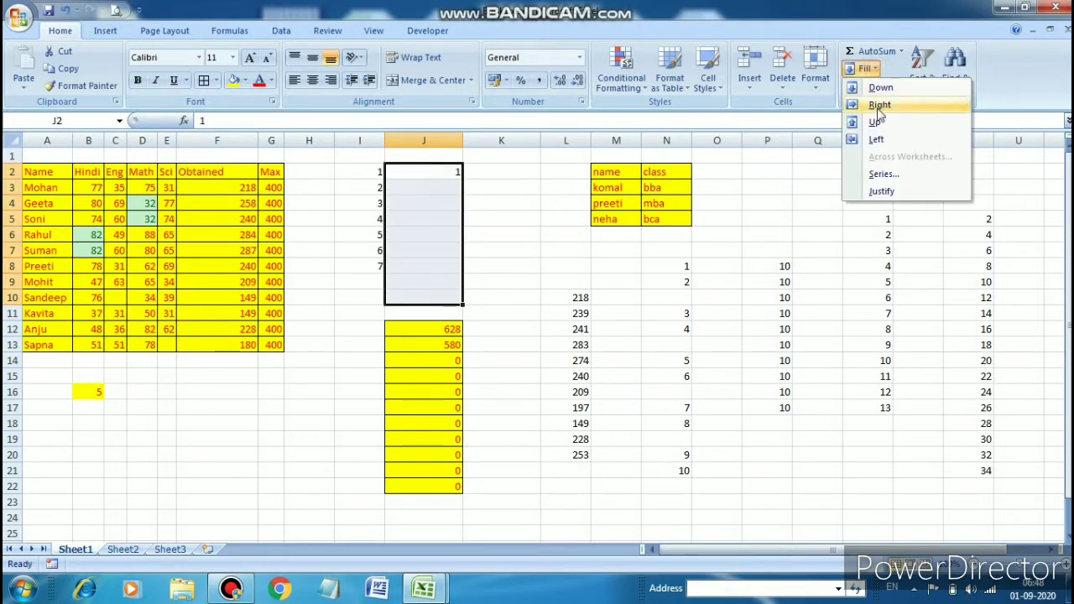
{"action": "left_click", "coordinate": [883, 174]}
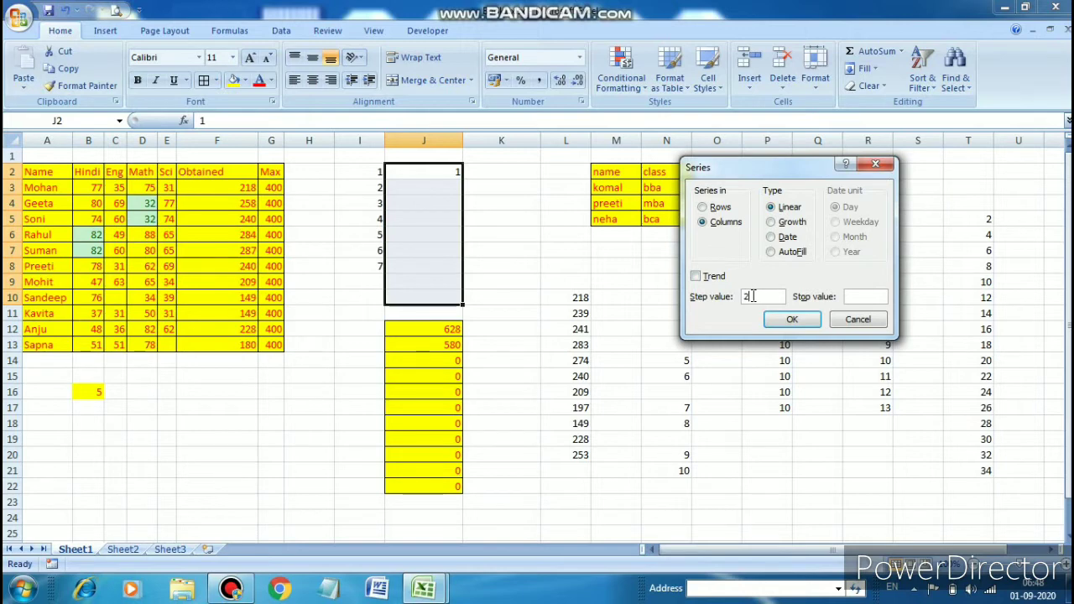
{"action": "left_click", "coordinate": [870, 297]}
{"action": "type", "text": "10"}
{"action": "left_click", "coordinate": [791, 319]}
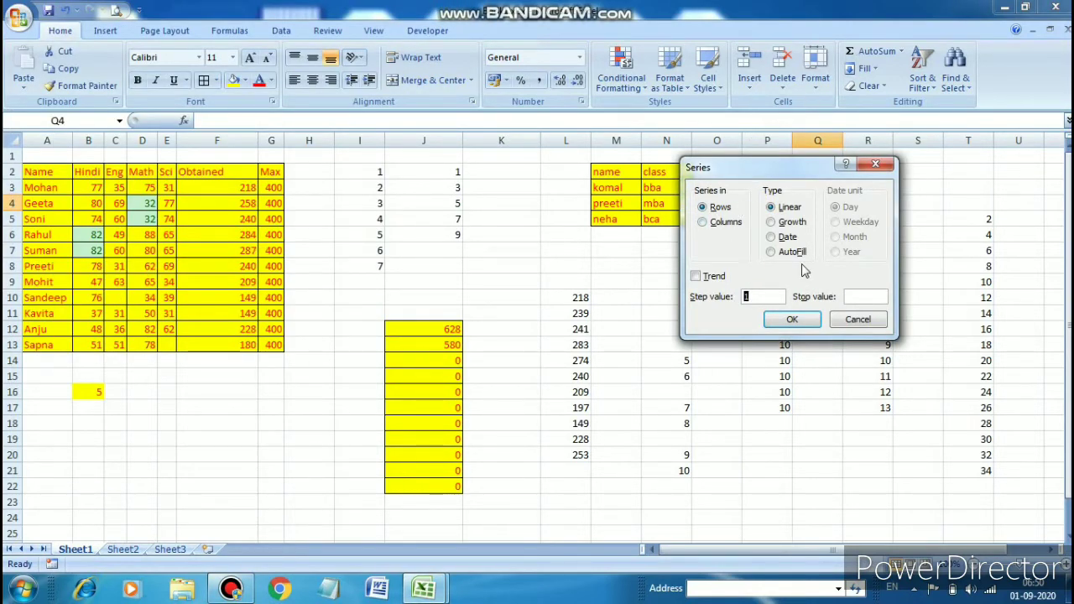
{"action": "left_click", "coordinate": [875, 163]}
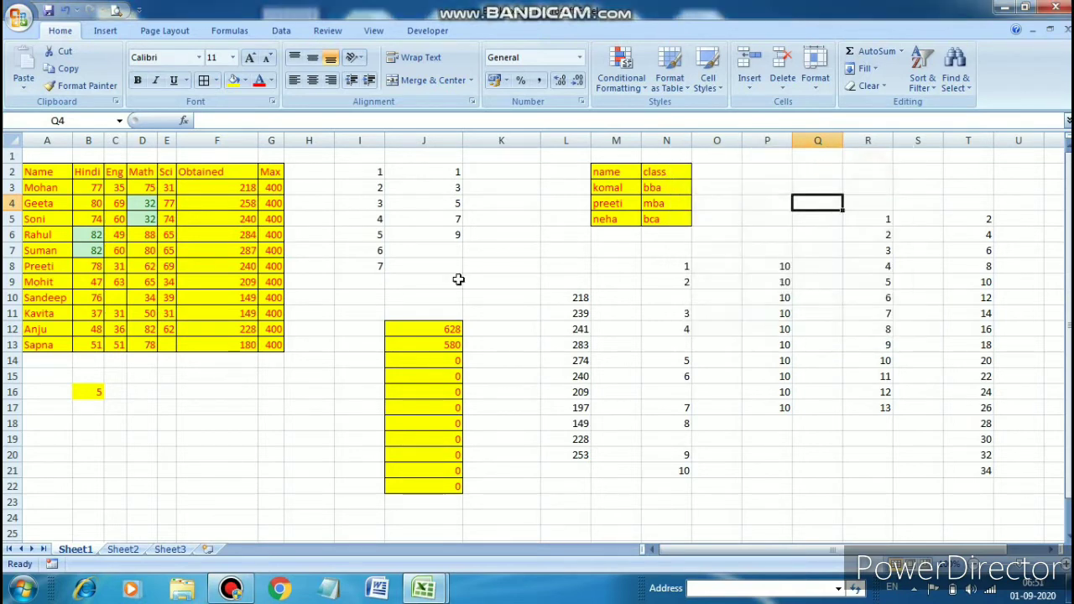
Enter the weekday texts sun in cell F16 and Sunday in cell H16.
{"action": "left_click", "coordinate": [196, 398]}
{"action": "type", "text": "sun"}
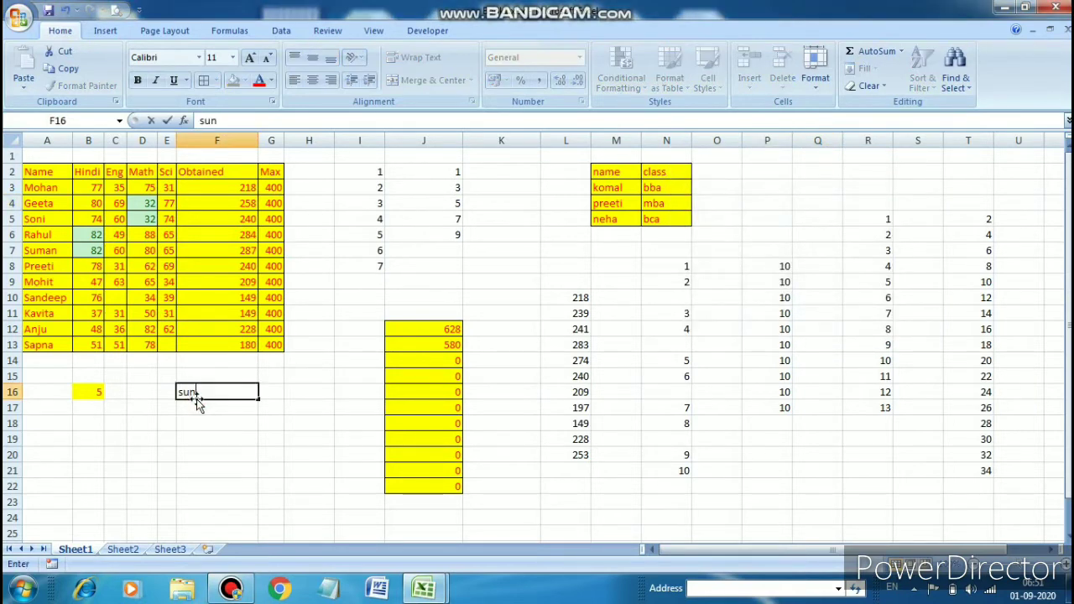
{"action": "left_click", "coordinate": [309, 391]}
{"action": "type", "text": "s"}
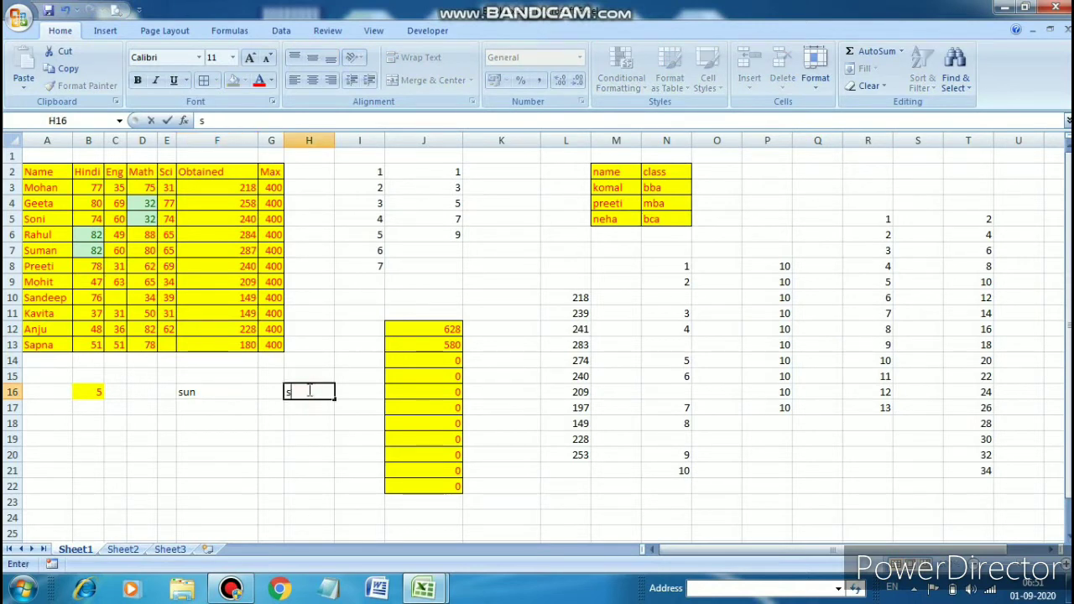
{"action": "type", "text": "unday"}
Fill F16:F24 down from sun with an AutoFill-type column series.
{"action": "left_click", "coordinate": [219, 392]}
{"action": "left_click_drag", "start_coordinate": [220, 392], "coordinate": [224, 510]}
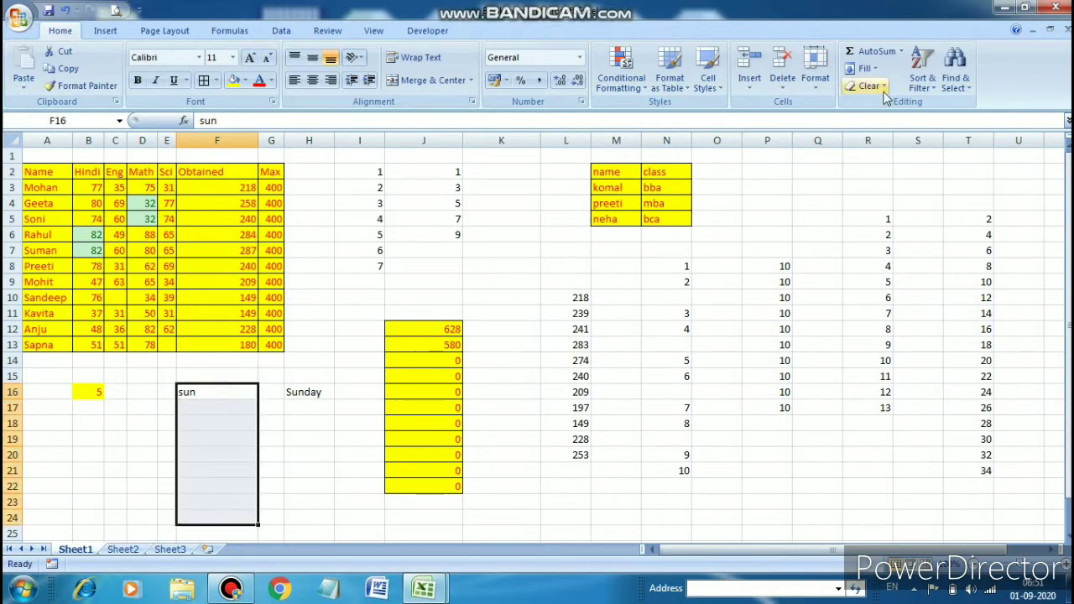
{"action": "left_click", "coordinate": [864, 68]}
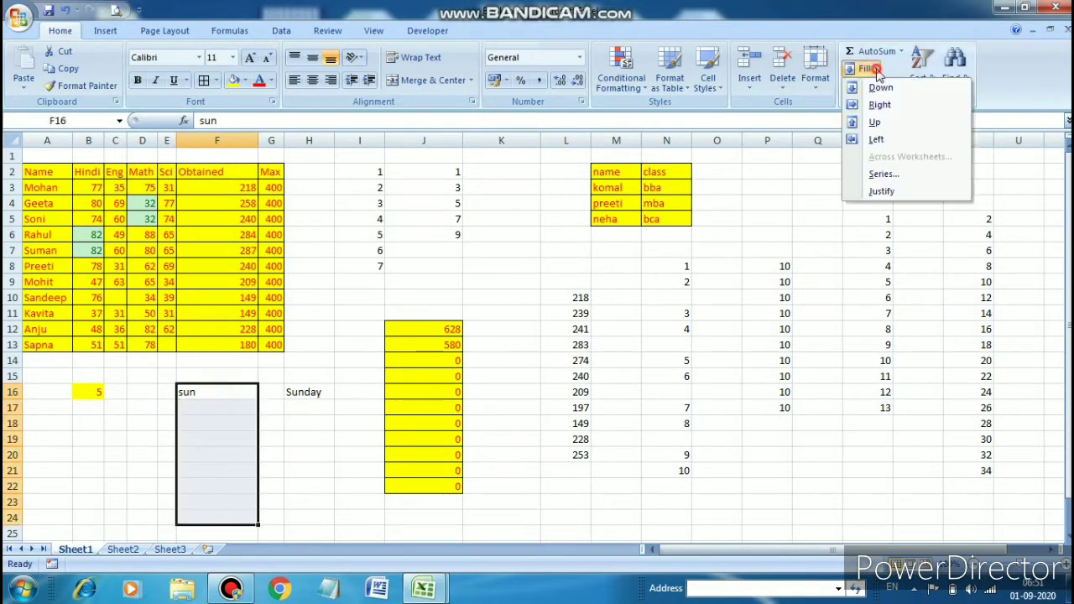
{"action": "left_click", "coordinate": [883, 173]}
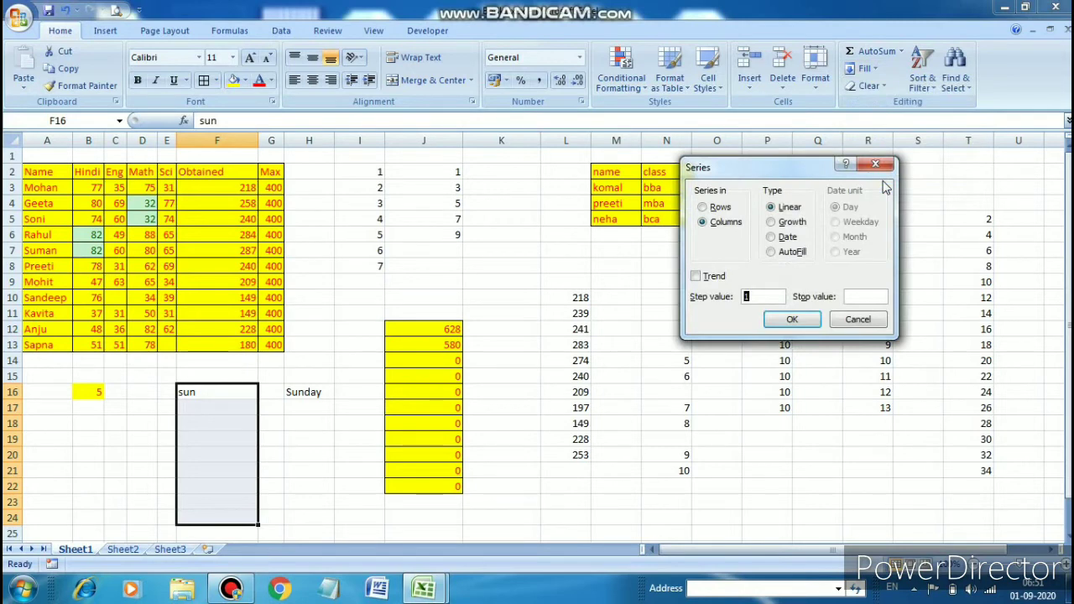
{"action": "left_click", "coordinate": [770, 254]}
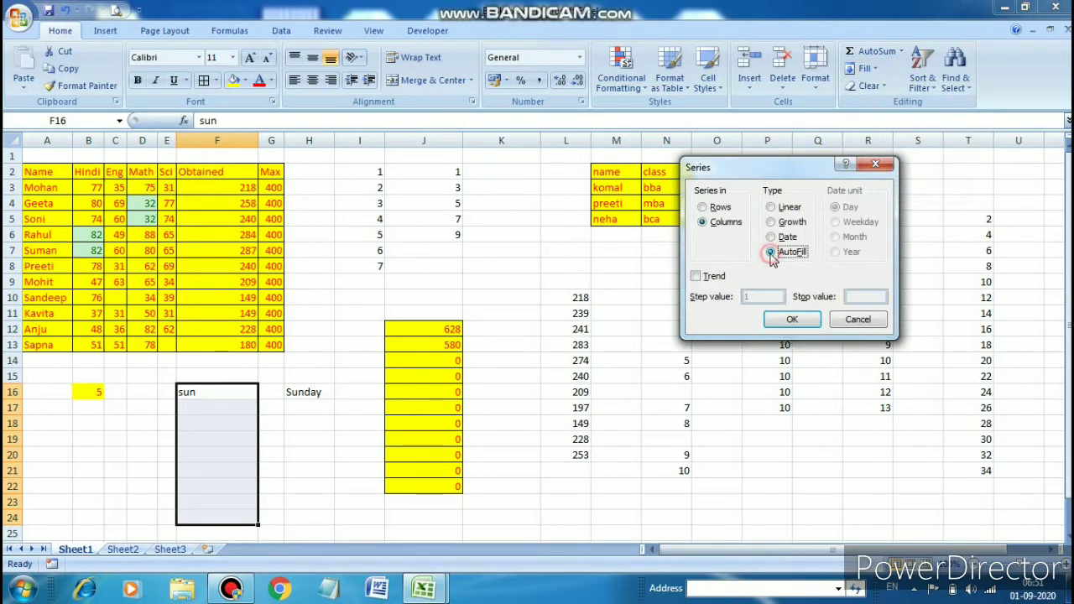
{"action": "left_click", "coordinate": [792, 320]}
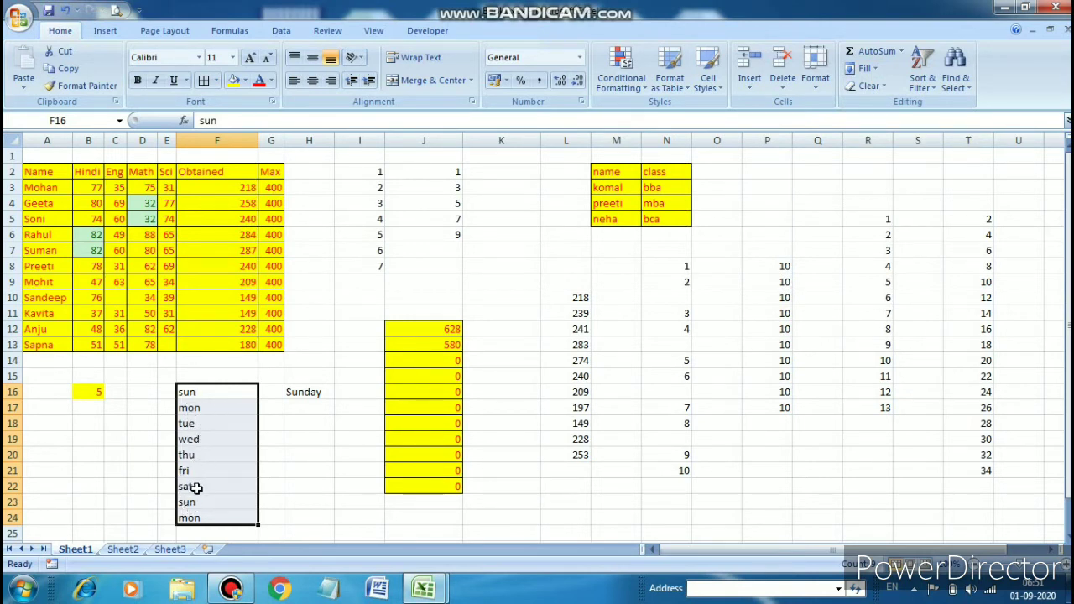
Fill H16:H24 down from Sunday with an AutoFill-type column series and fit column H's width to its contents.
{"action": "left_click", "coordinate": [313, 392]}
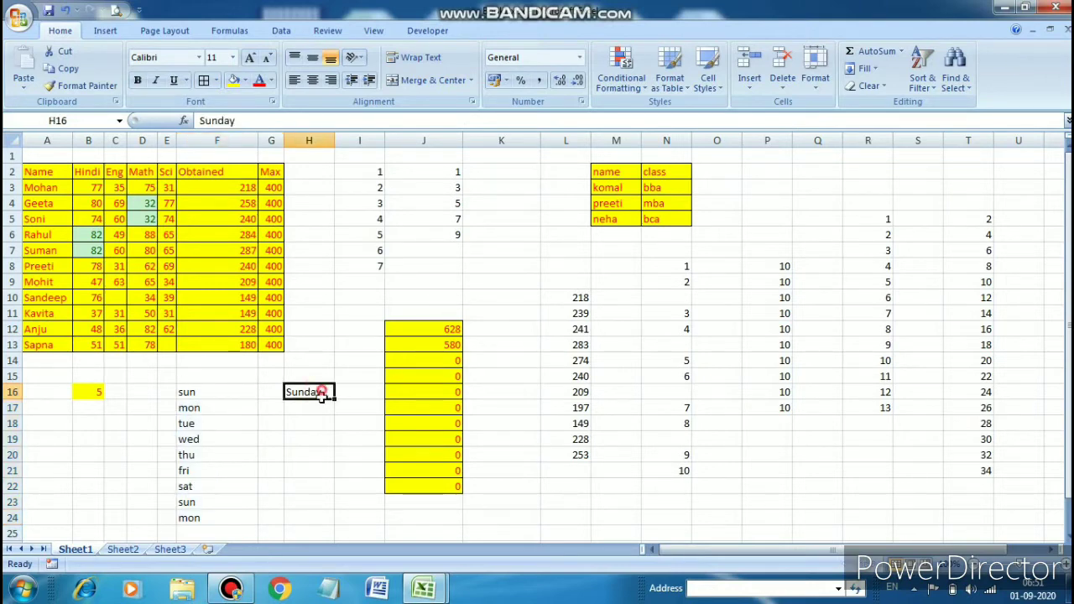
{"action": "left_click_drag", "start_coordinate": [321, 394], "coordinate": [333, 515]}
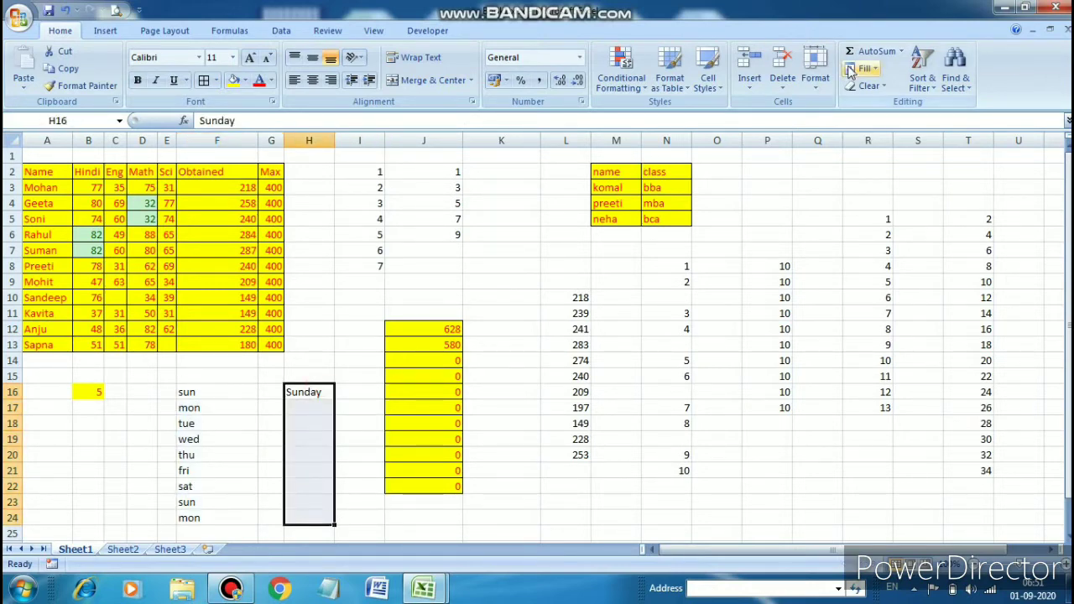
{"action": "left_click", "coordinate": [864, 68]}
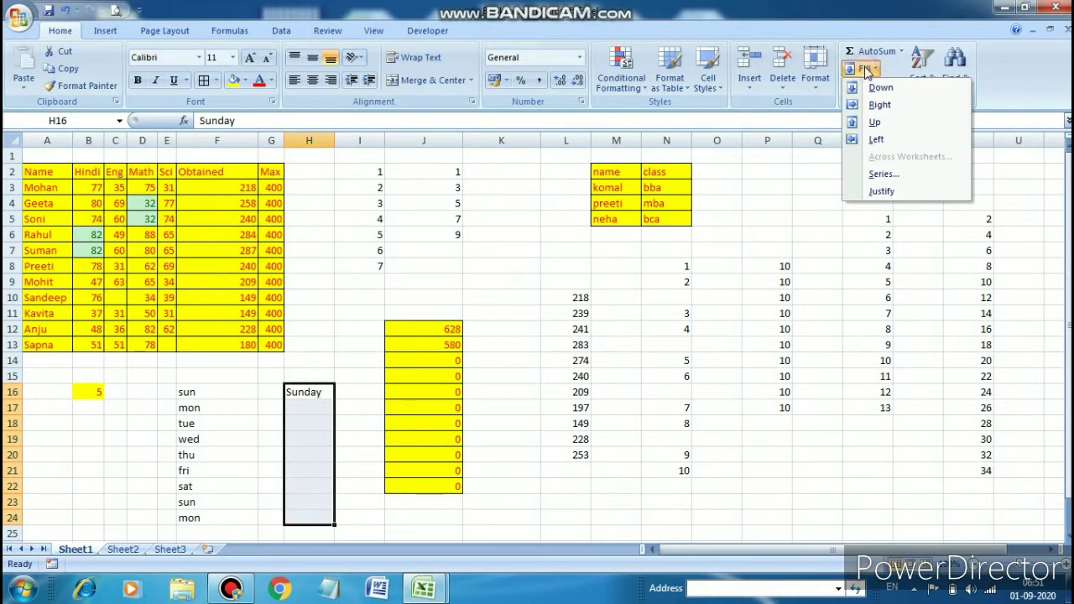
{"action": "left_click", "coordinate": [903, 175]}
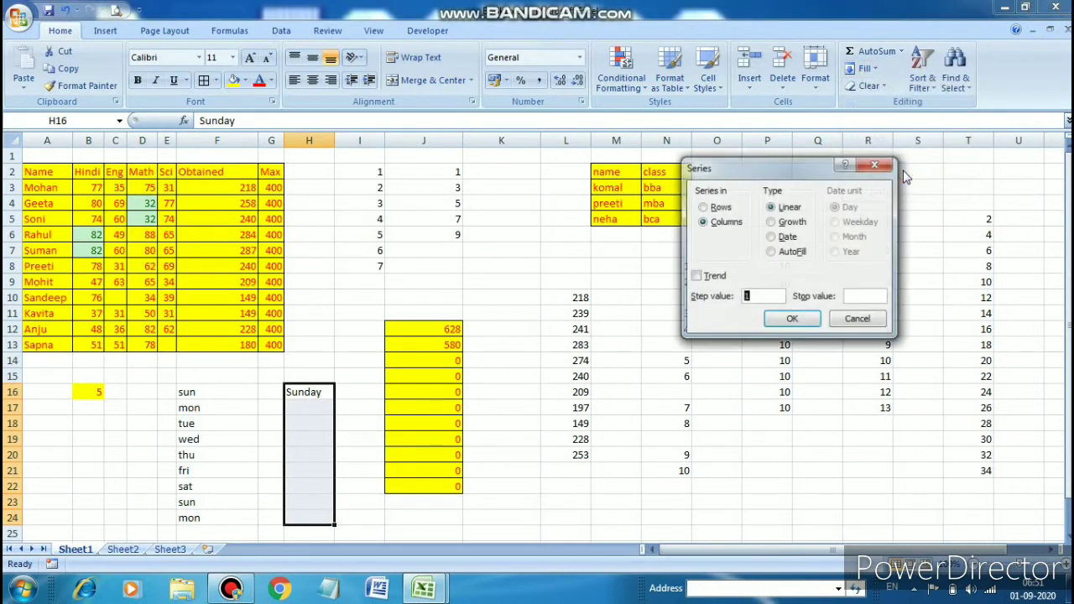
{"action": "left_click", "coordinate": [771, 252]}
{"action": "left_click", "coordinate": [793, 318]}
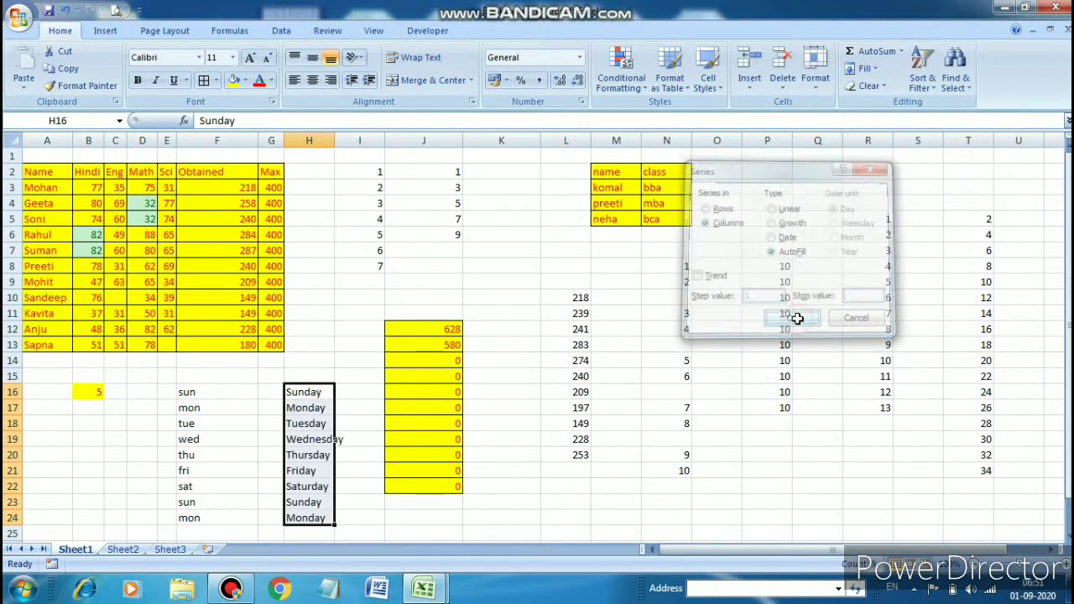
{"action": "double_click", "coordinate": [334, 141]}
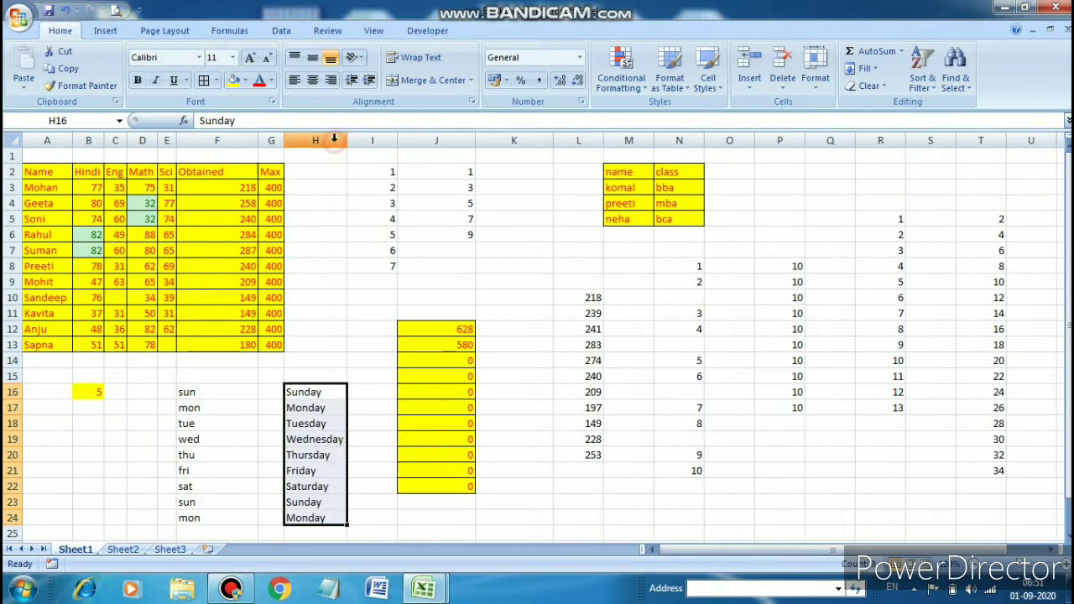
{"action": "left_click", "coordinate": [329, 379]}
{"action": "left_click", "coordinate": [201, 407]}
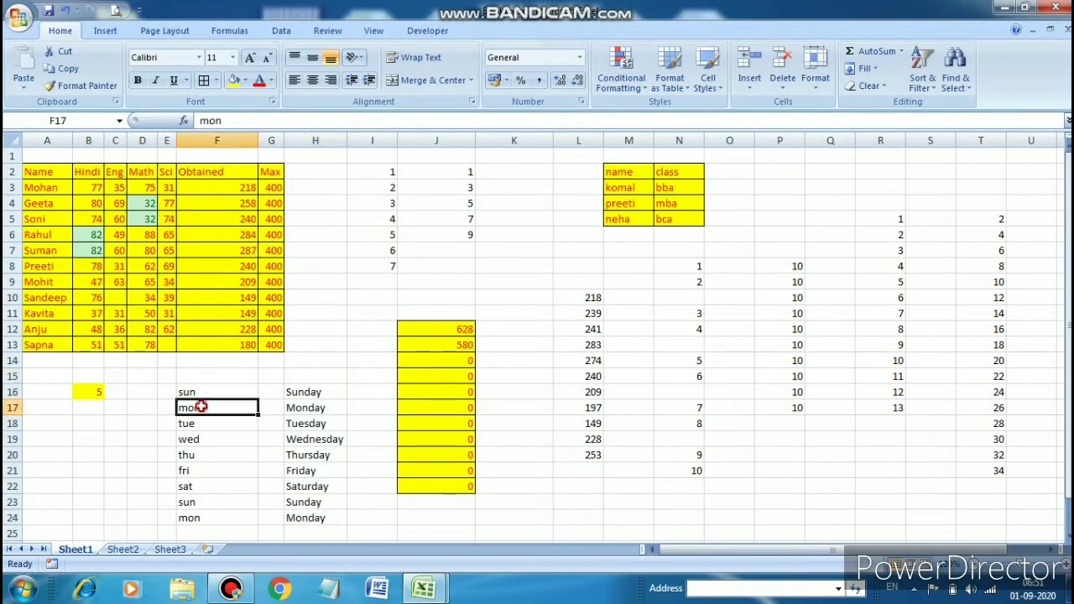
{"action": "left_click", "coordinate": [299, 393]}
Enter sun in K12 and extend the weekday sequence down to K21 with the fill handle.
{"action": "left_click", "coordinate": [520, 330]}
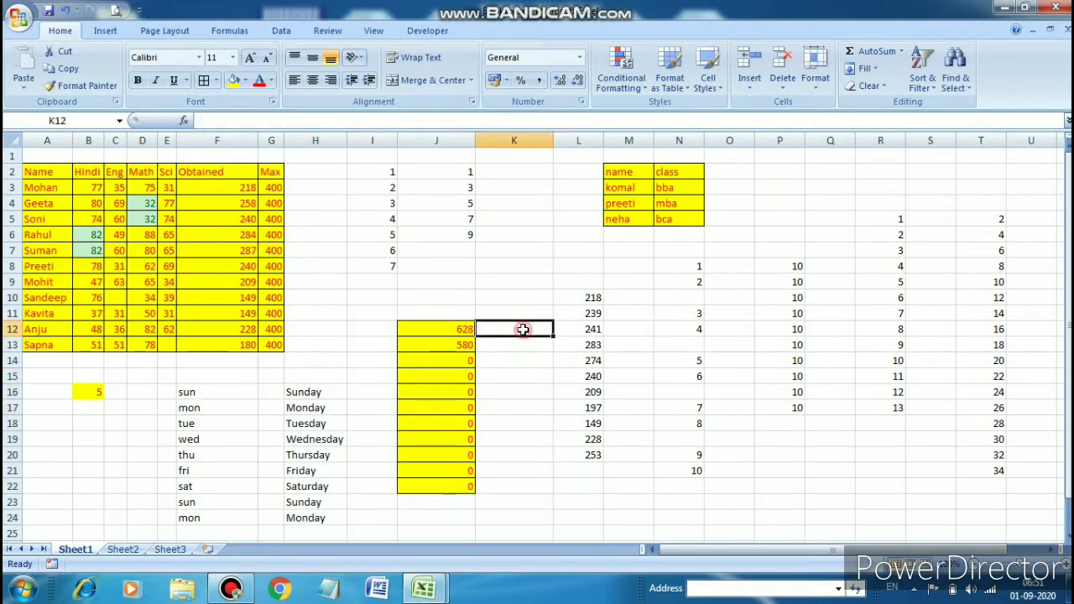
{"action": "type", "text": "sun"}
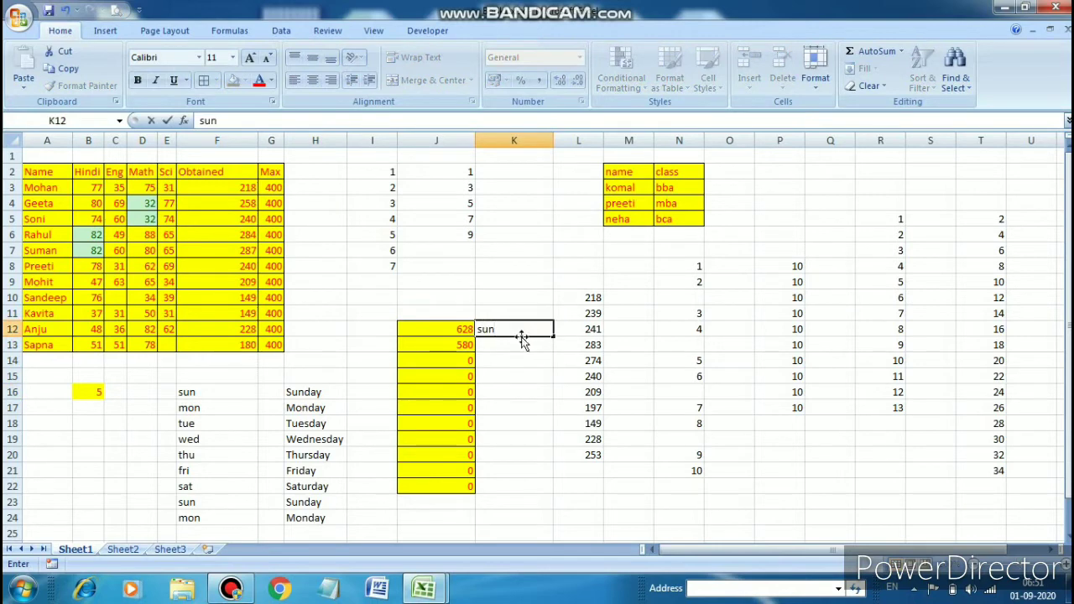
{"action": "key", "text": "Return"}
{"action": "left_click", "coordinate": [541, 327]}
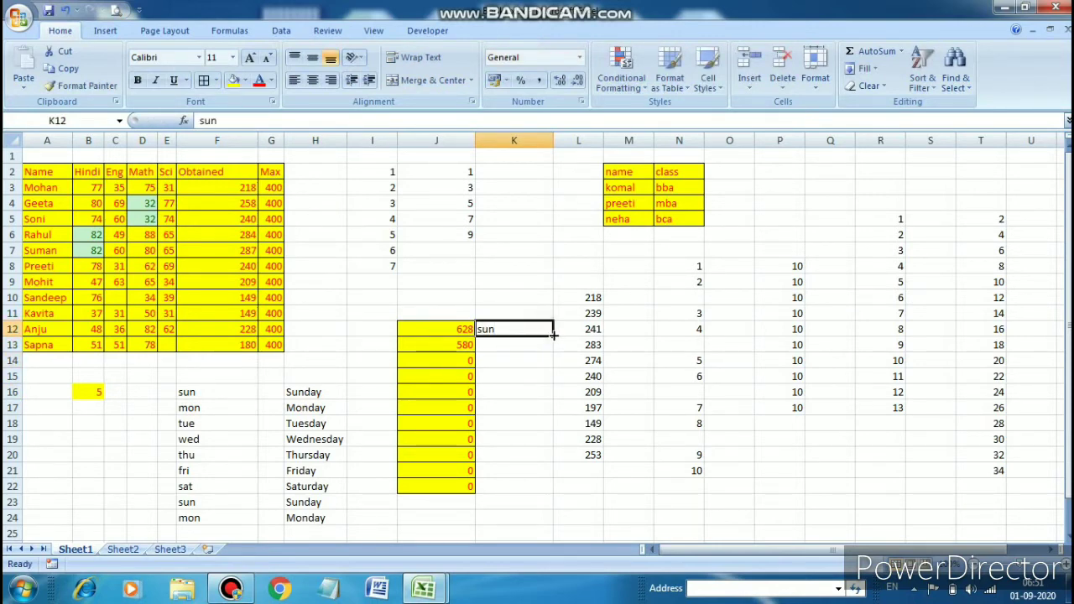
{"action": "left_click_drag", "start_coordinate": [553, 334], "coordinate": [546, 472]}
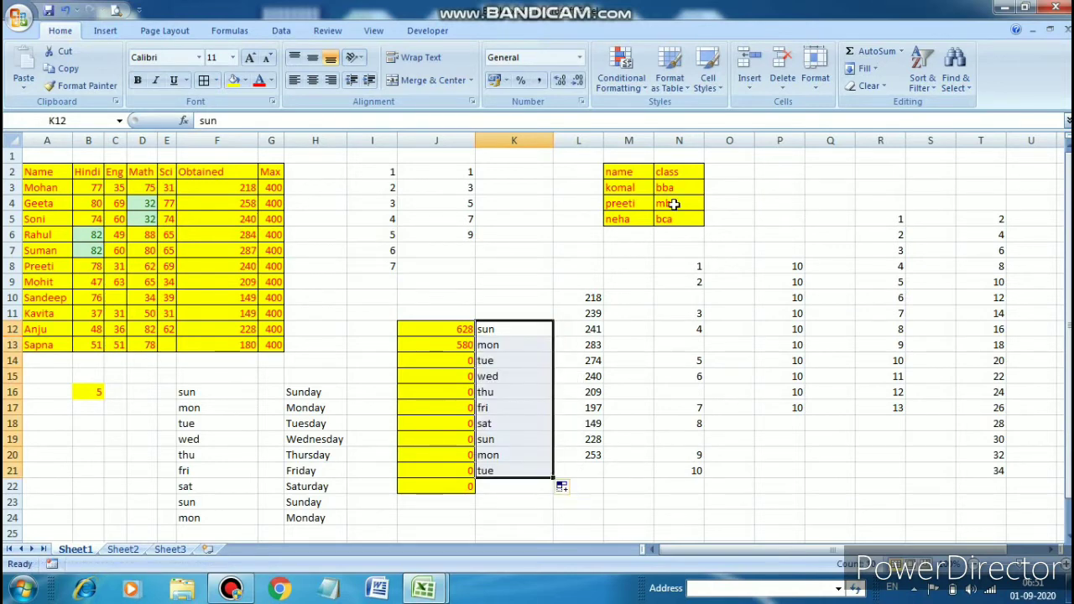
{"action": "left_click", "coordinate": [799, 264]}
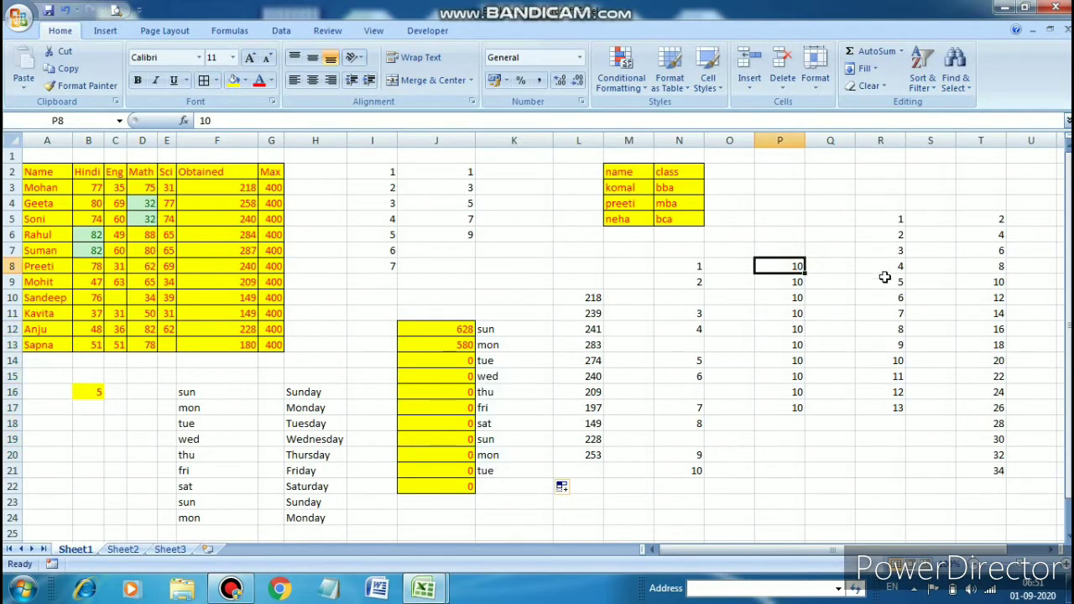
{"action": "left_click", "coordinate": [864, 69]}
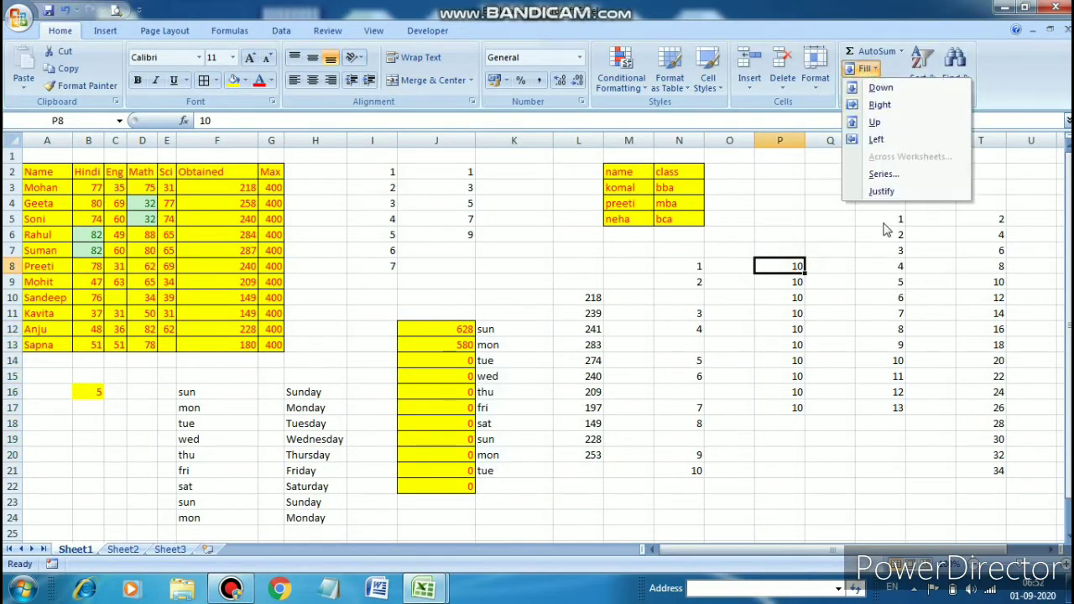
{"action": "left_click", "coordinate": [882, 173]}
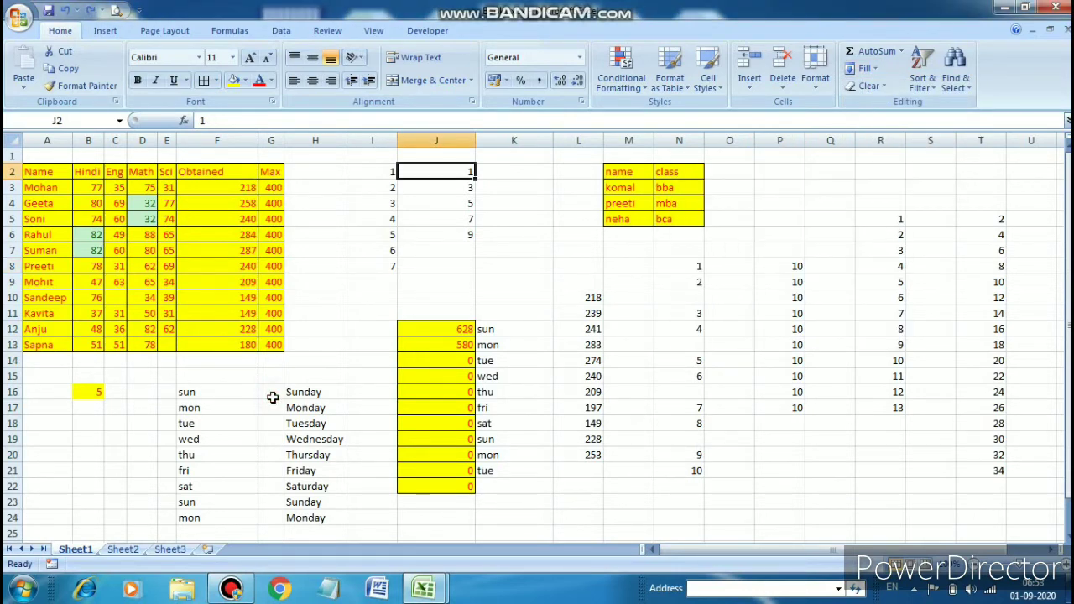
Enter 2 in K2 and fill K2:K10 with a growth column series using step value 3.
{"action": "left_click", "coordinate": [537, 169]}
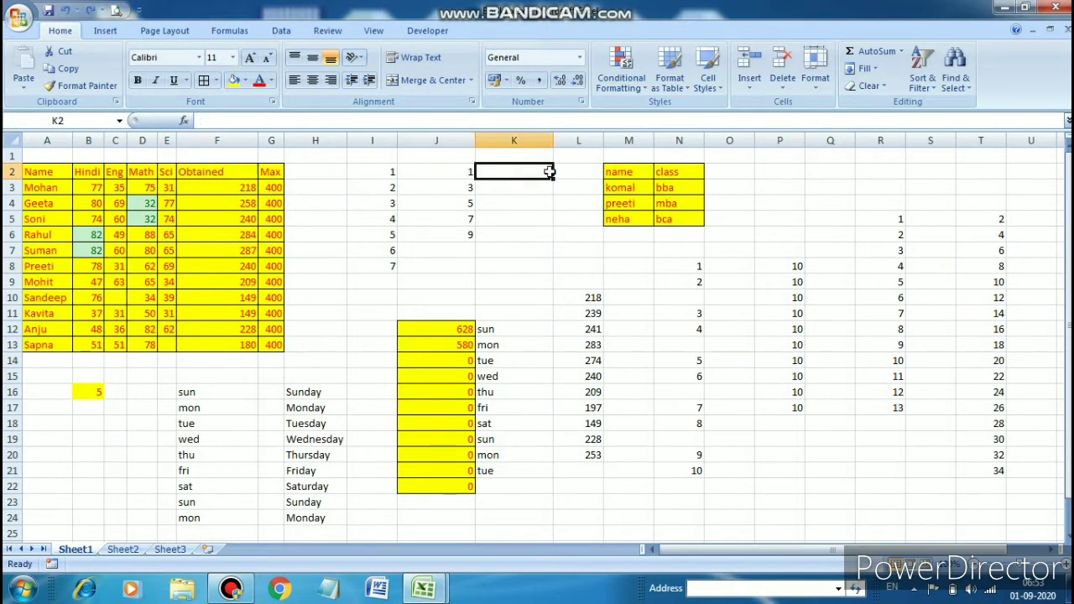
{"action": "type", "text": "2"}
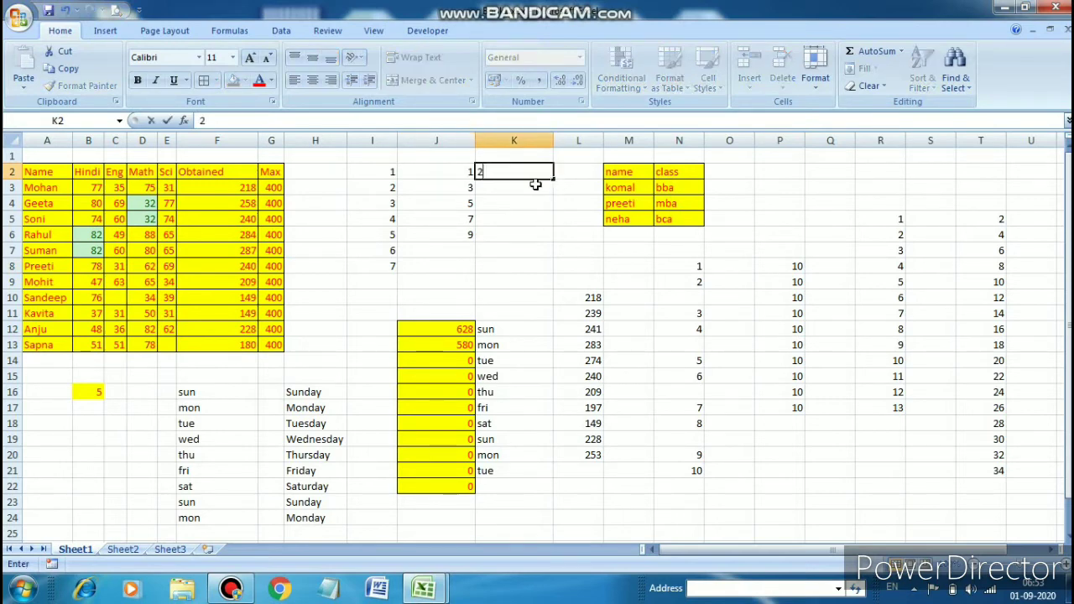
{"action": "left_click", "coordinate": [530, 222]}
{"action": "left_click_drag", "start_coordinate": [531, 172], "coordinate": [527, 295]}
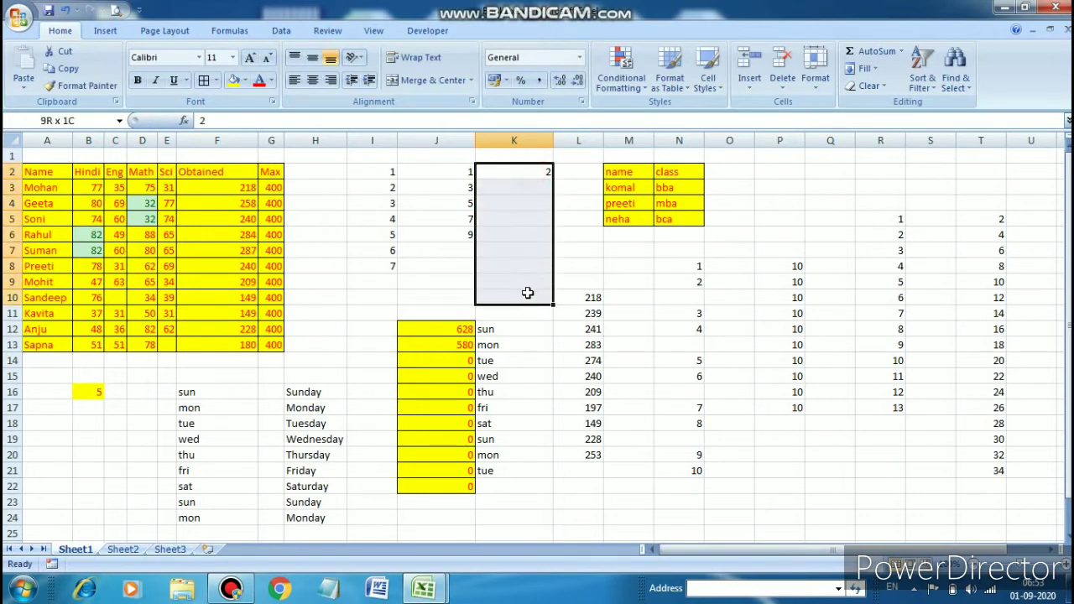
{"action": "left_click", "coordinate": [872, 69]}
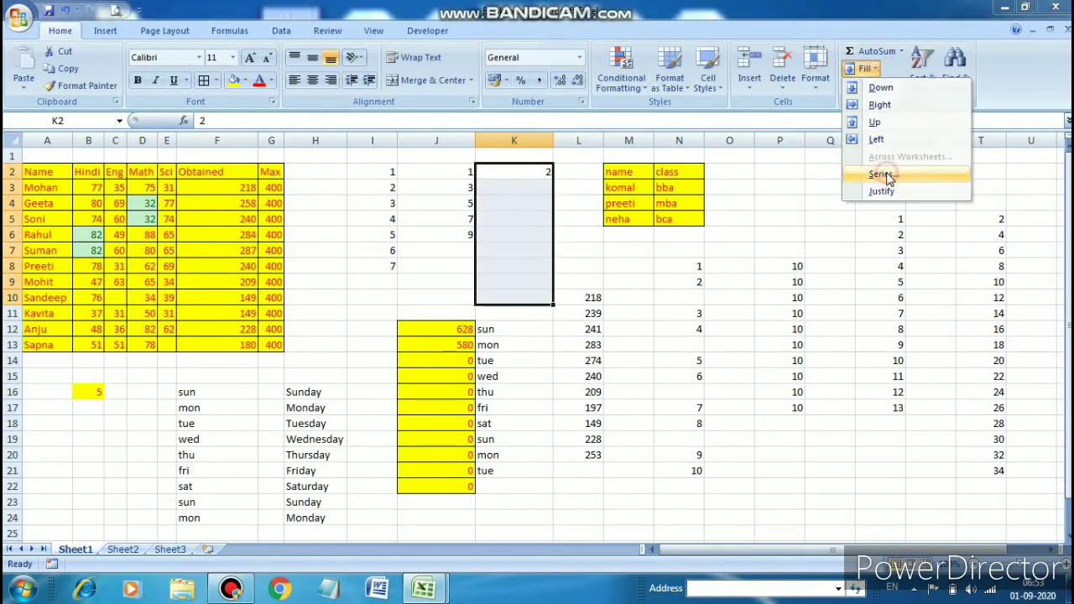
{"action": "left_click", "coordinate": [883, 175]}
{"action": "left_click", "coordinate": [794, 225]}
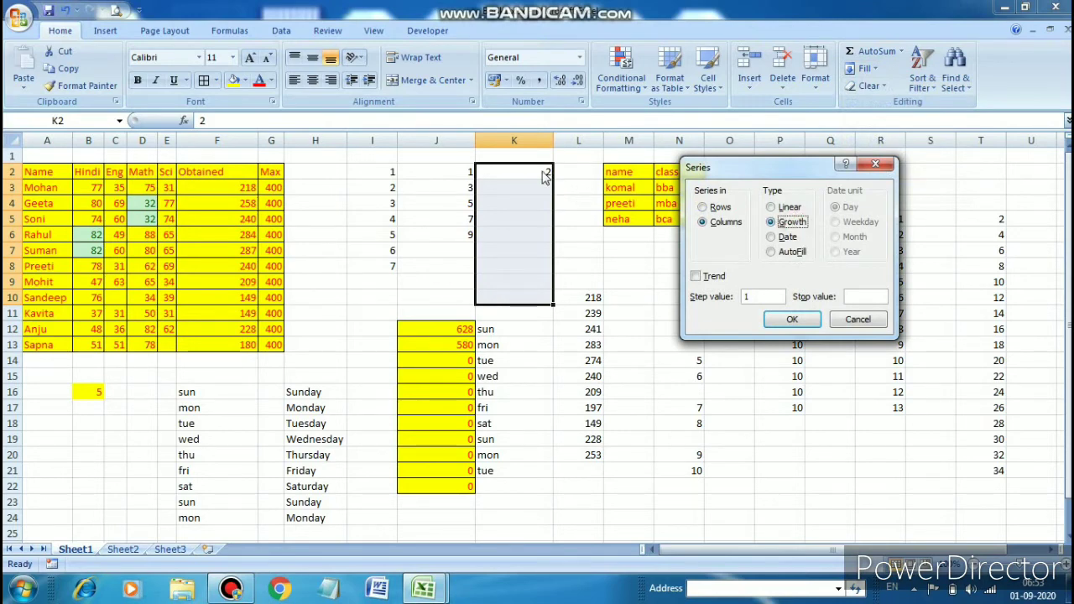
{"action": "left_click", "coordinate": [751, 295]}
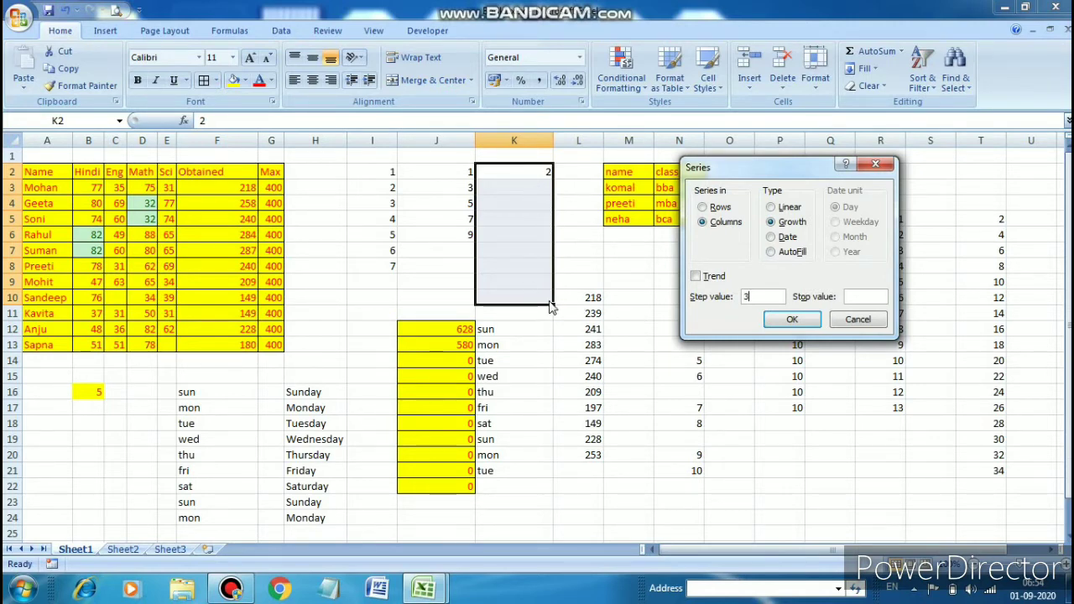
{"action": "left_click", "coordinate": [789, 320]}
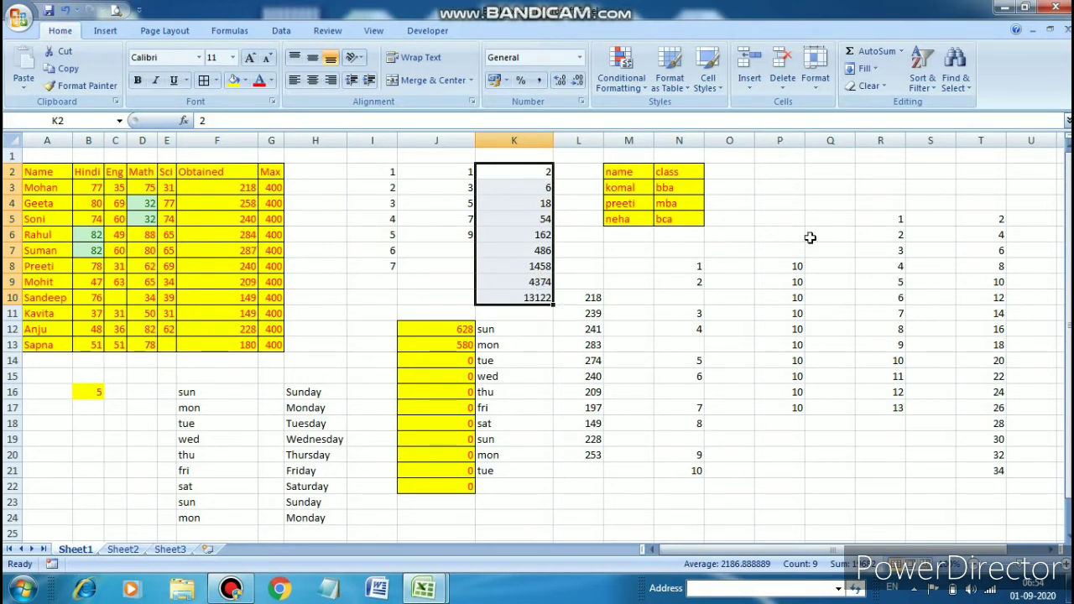
Enter the date 1-9-2020 in cell P2.
{"action": "left_click", "coordinate": [782, 173]}
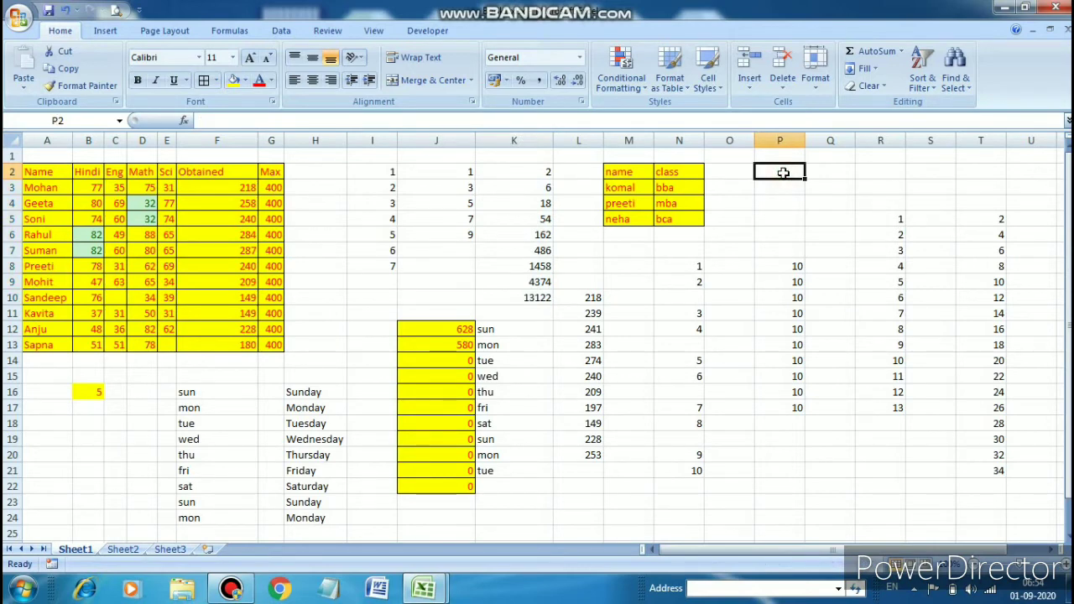
{"action": "type", "text": "1"}
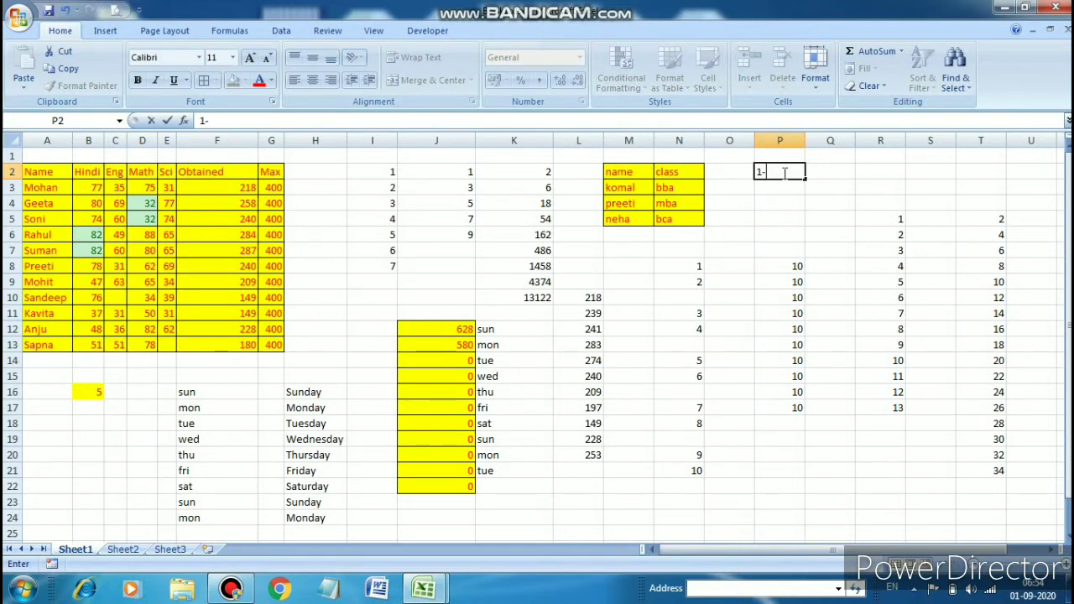
{"action": "type", "text": "-9-2020"}
{"action": "key", "text": "Return"}
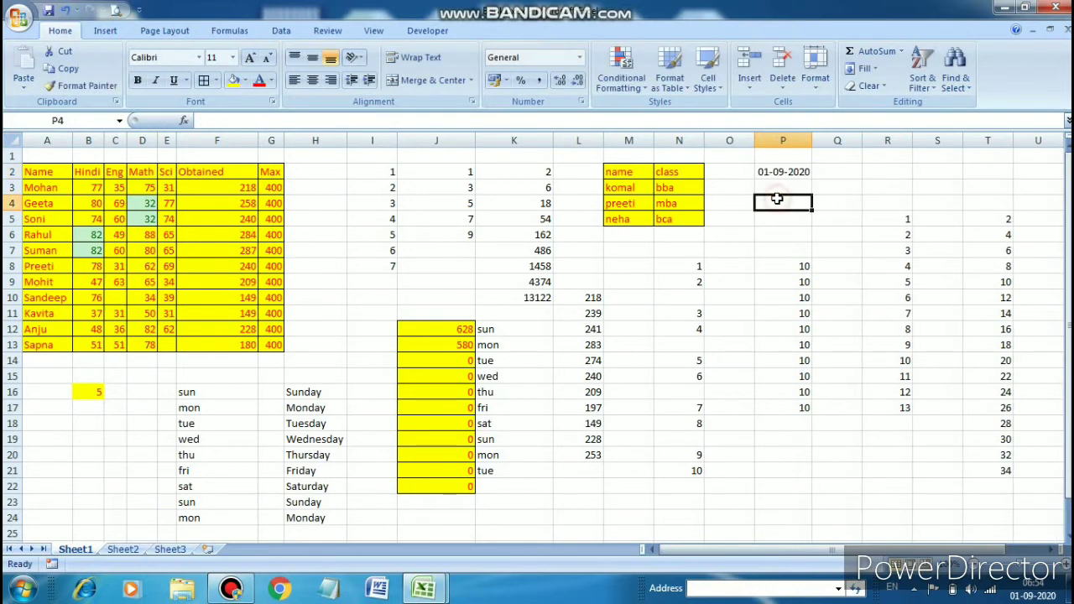
Try filling P2:P7 with a date column series by day using step value 1, and undo the fill.
{"action": "left_click", "coordinate": [779, 172]}
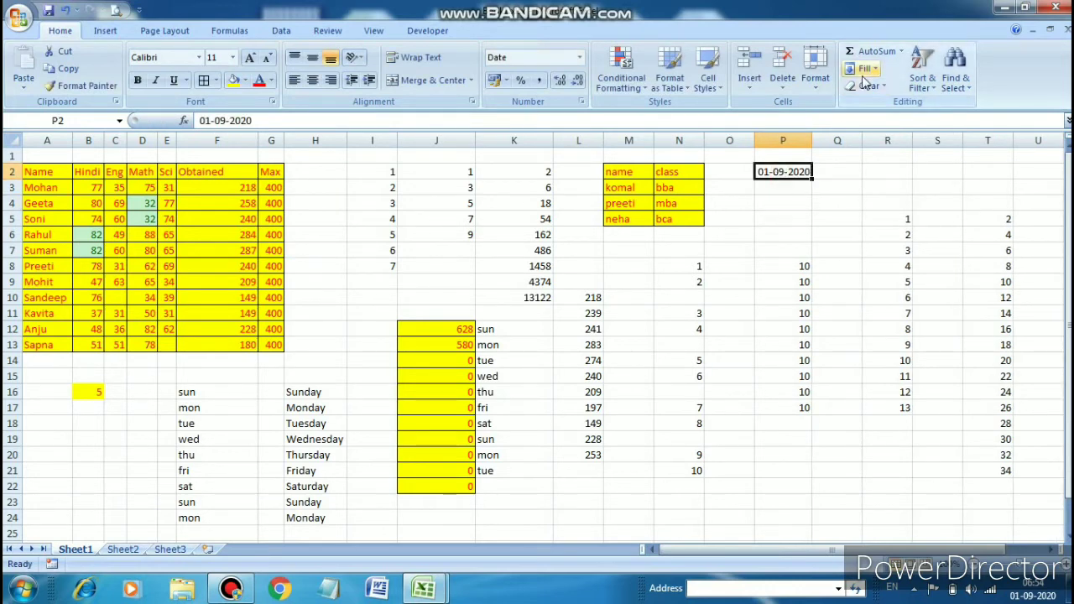
{"action": "left_click_drag", "start_coordinate": [782, 172], "coordinate": [776, 247]}
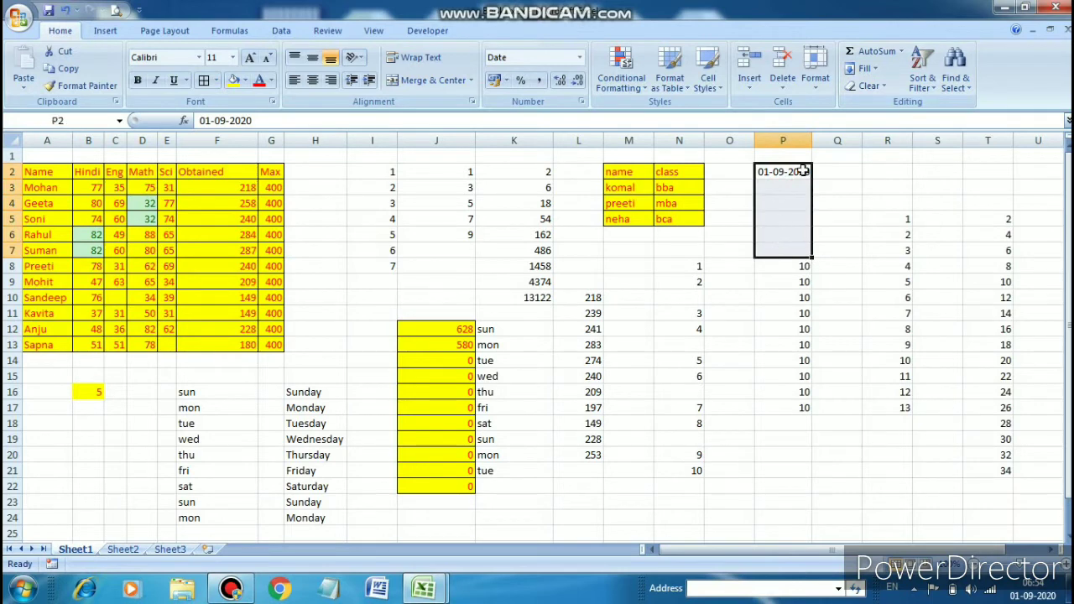
{"action": "left_click", "coordinate": [874, 69]}
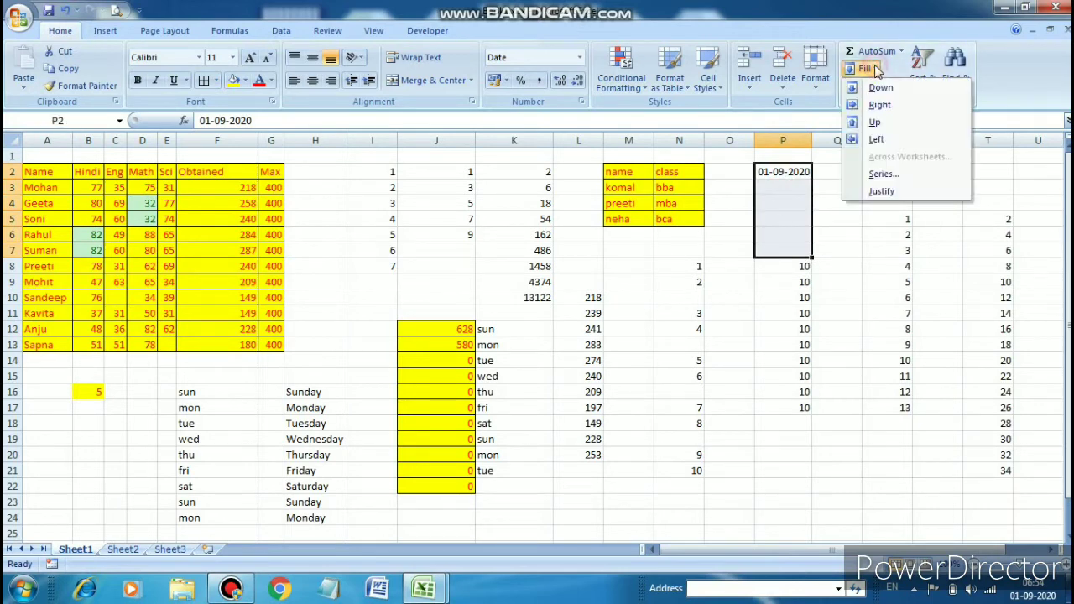
{"action": "left_click", "coordinate": [880, 176]}
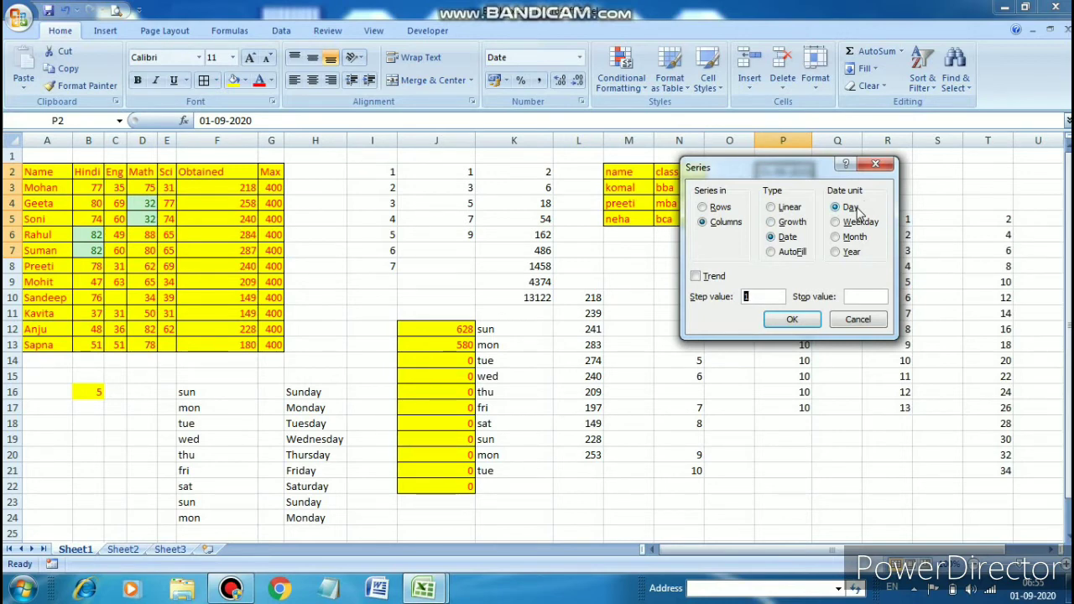
{"action": "left_click", "coordinate": [794, 321]}
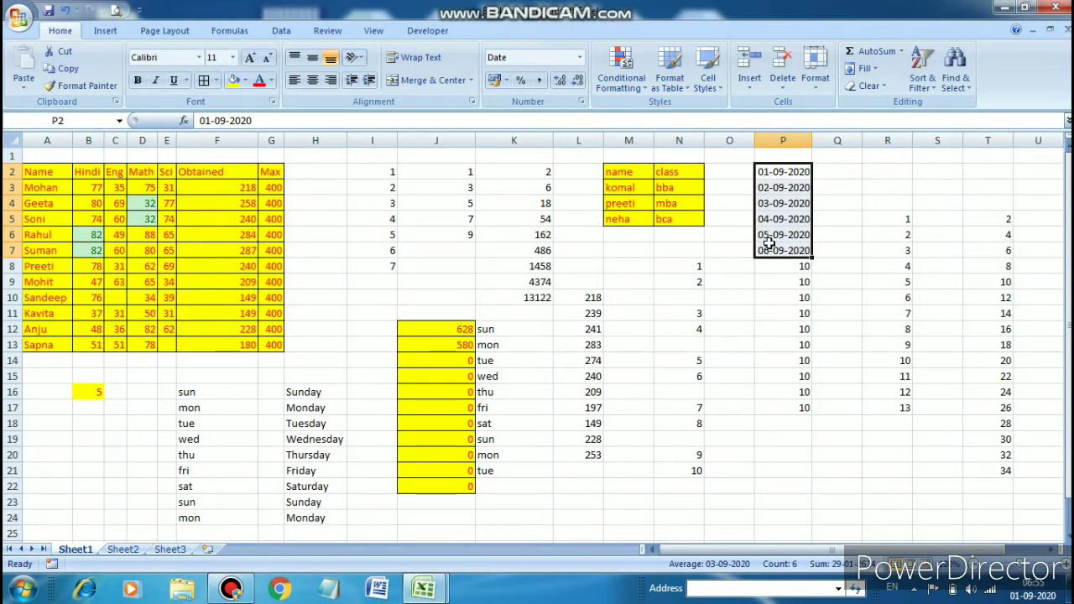
{"action": "key", "text": "ctrl+z"}
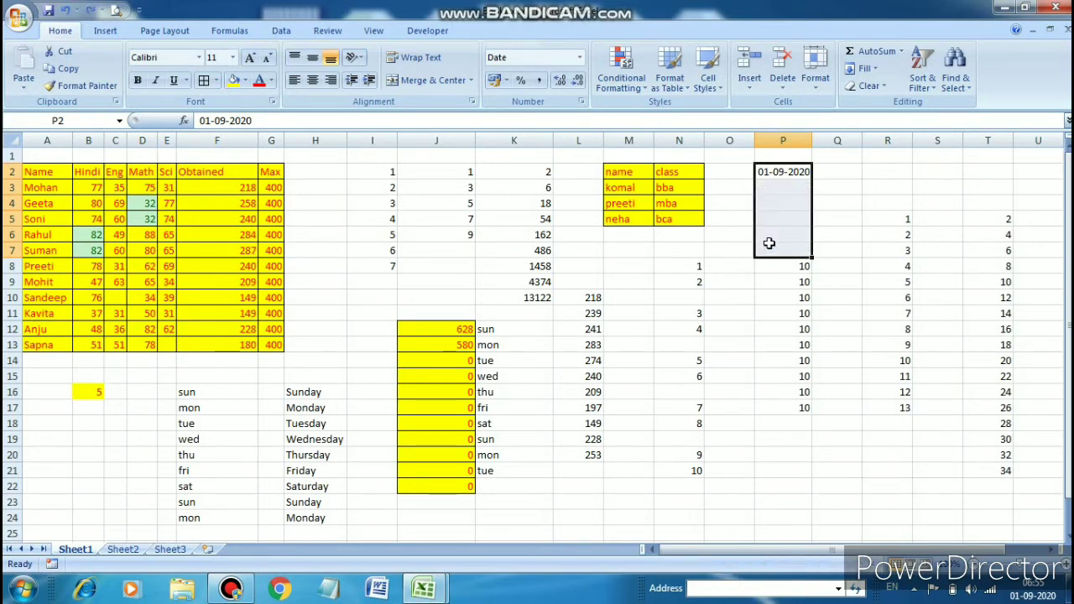
Fill P2:P7 with a date column series by weekday using step value 1.
{"action": "left_click", "coordinate": [842, 169]}
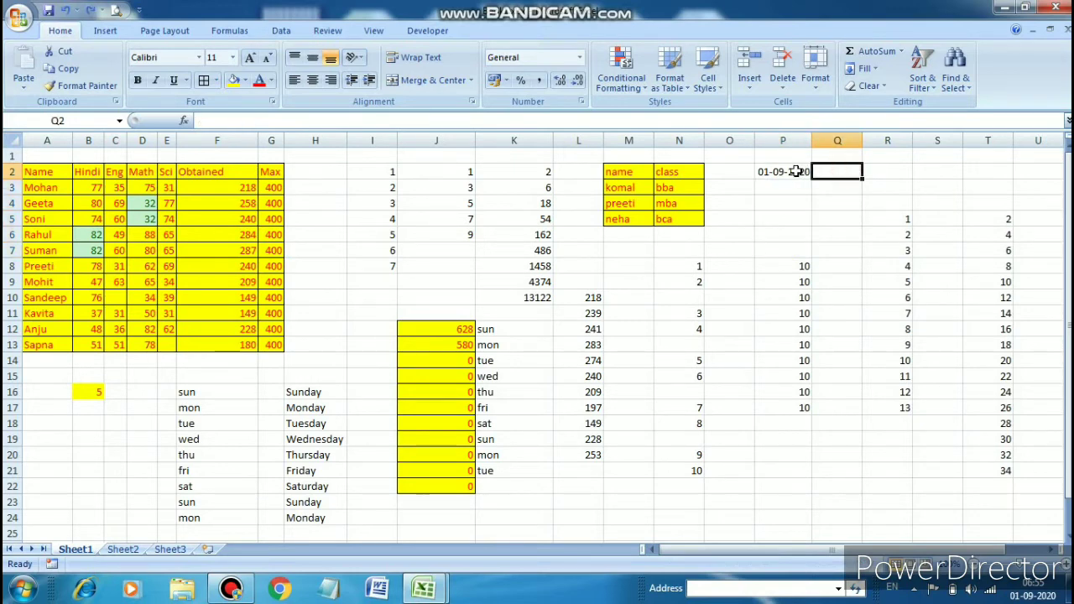
{"action": "left_click_drag", "start_coordinate": [795, 171], "coordinate": [791, 244]}
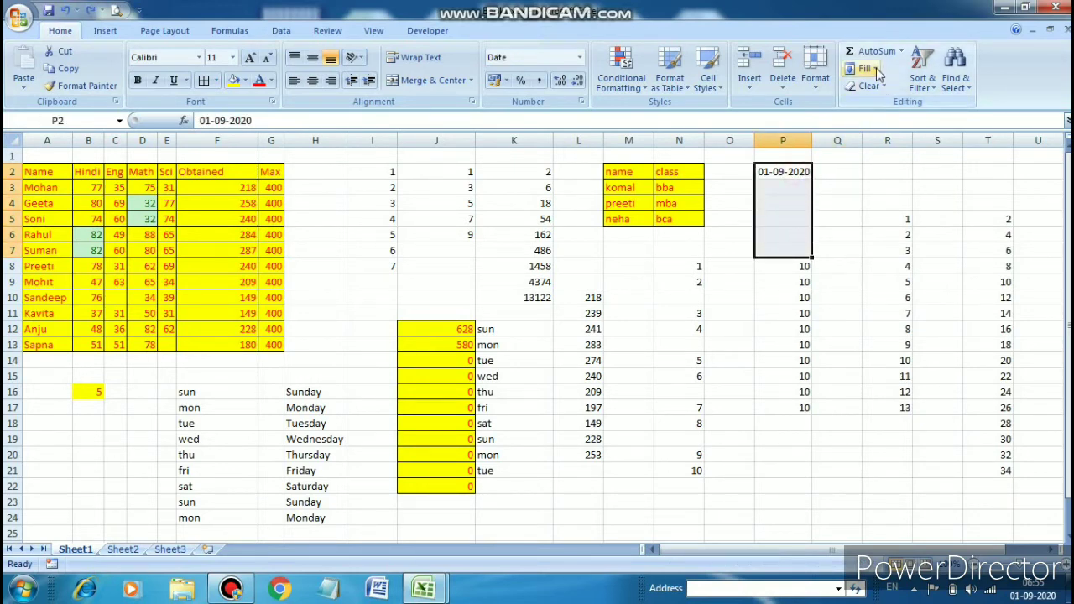
{"action": "left_click", "coordinate": [868, 69]}
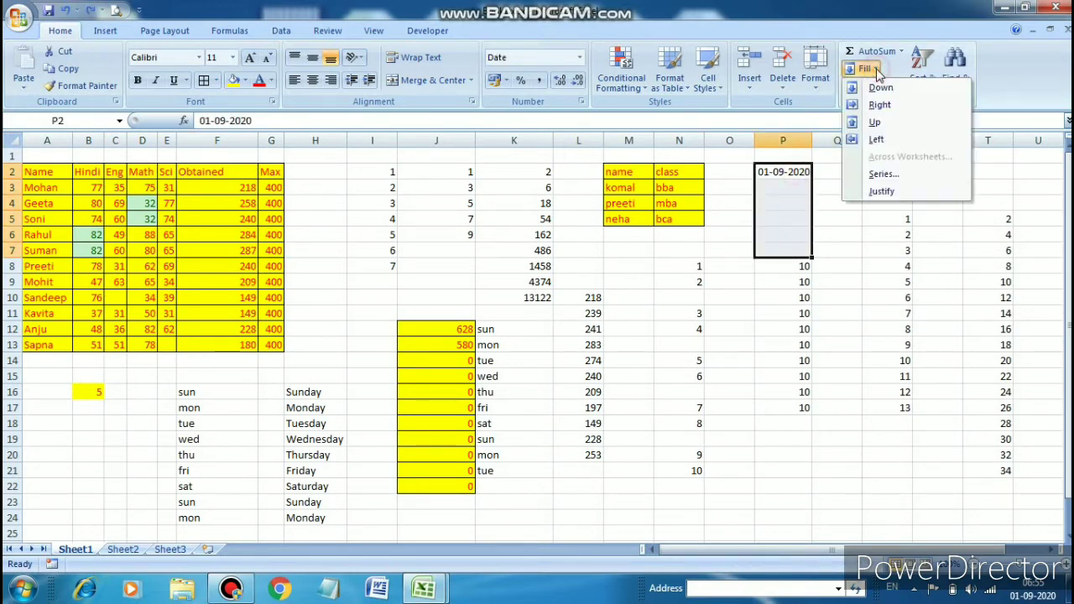
{"action": "left_click", "coordinate": [880, 173]}
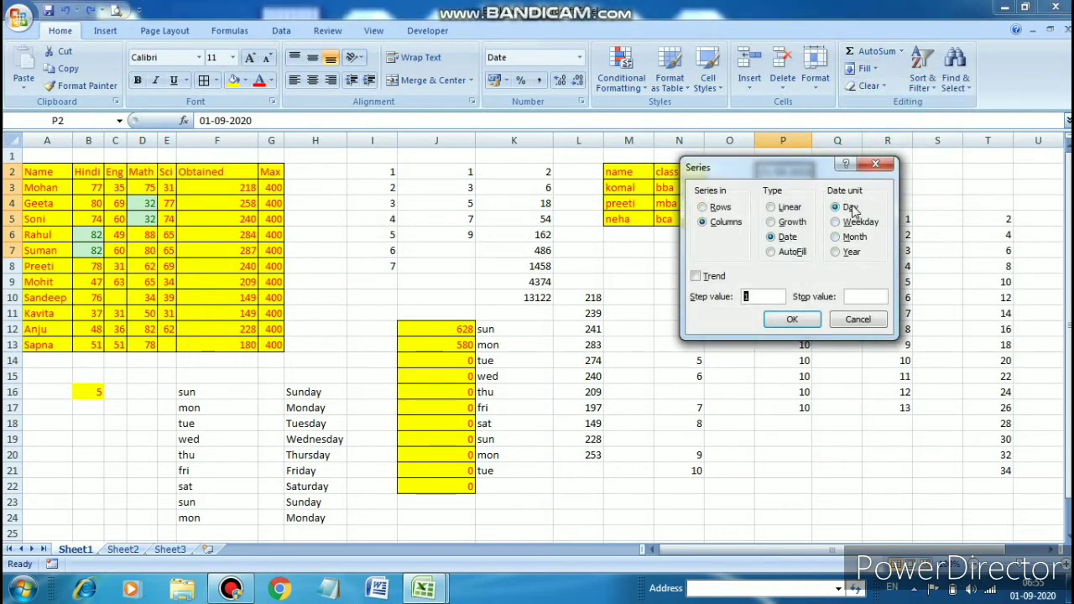
{"action": "left_click", "coordinate": [851, 222]}
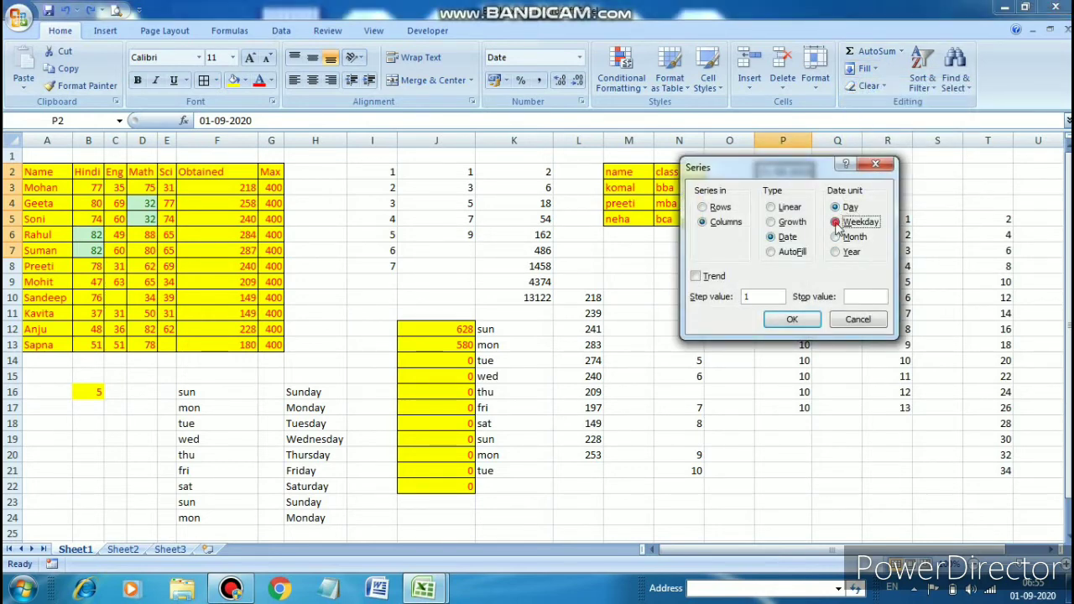
{"action": "left_click", "coordinate": [803, 320]}
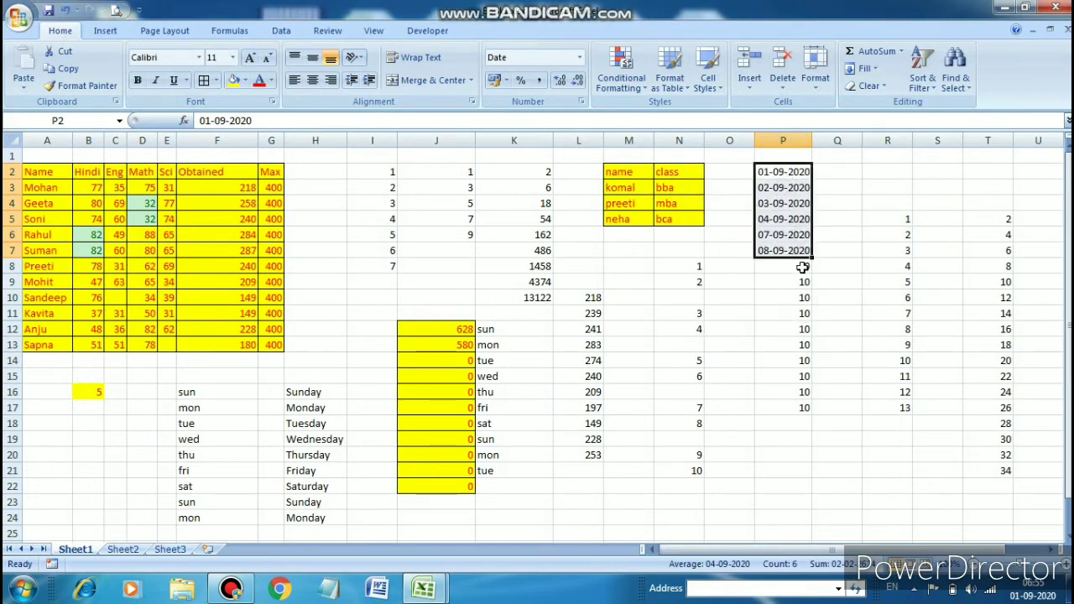
Try clearing P8:P18 and extending the P2:P7 dates down to P13 with the fill handle, and undo both changes.
{"action": "left_click_drag", "start_coordinate": [802, 266], "coordinate": [807, 426]}
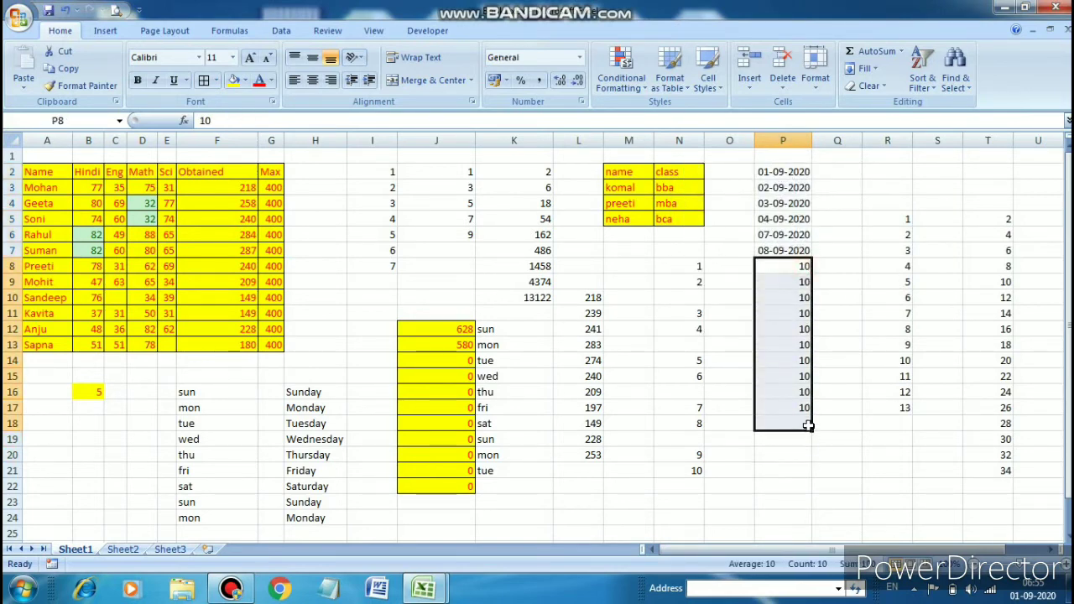
{"action": "key", "text": "Delete"}
{"action": "left_click", "coordinate": [836, 339]}
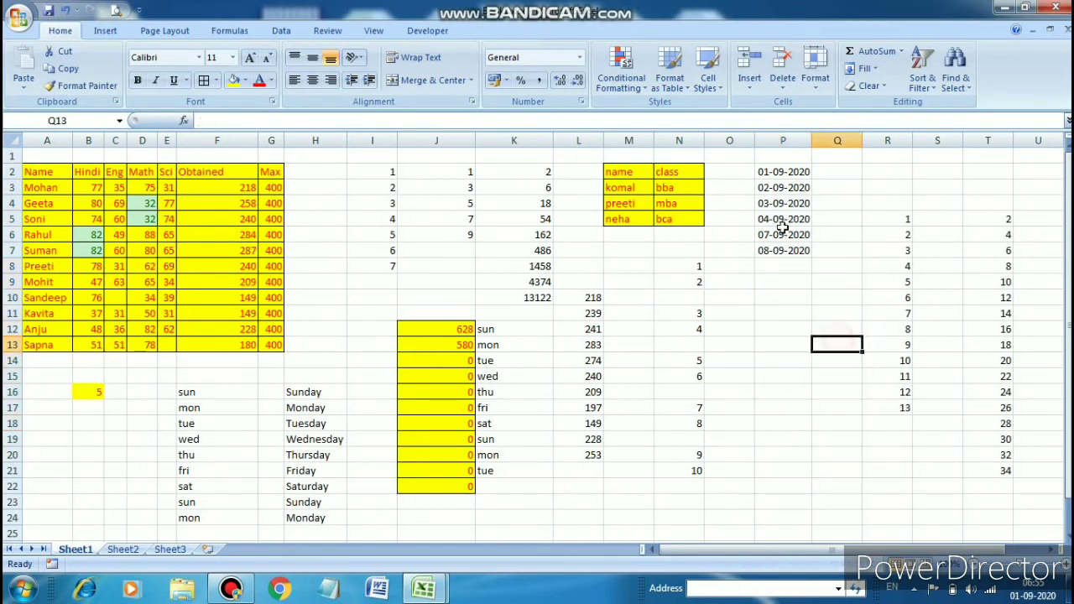
{"action": "left_click_drag", "start_coordinate": [769, 172], "coordinate": [814, 352]}
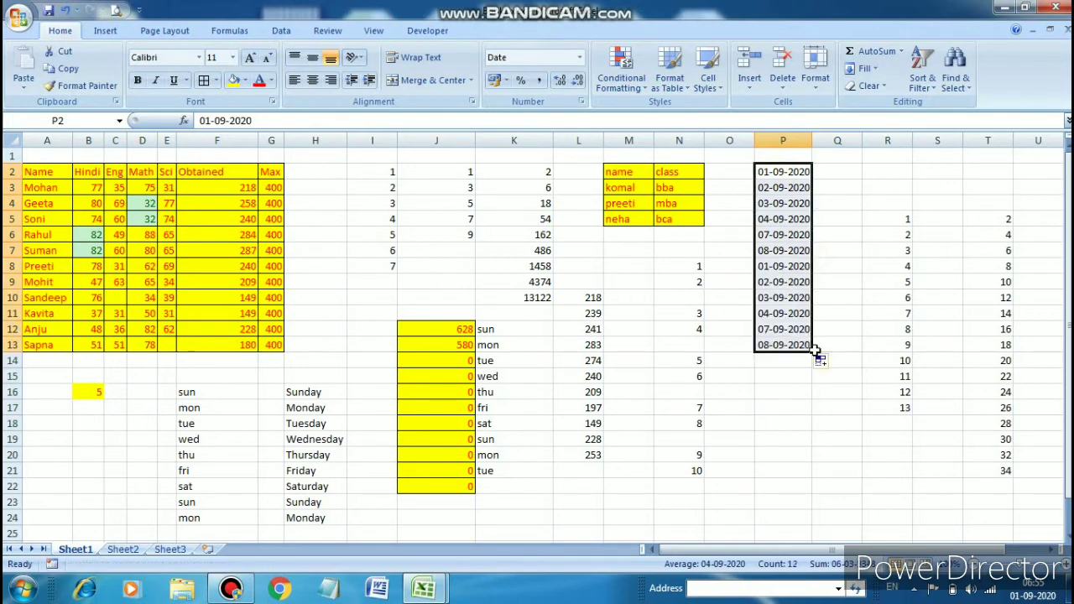
{"action": "left_click", "coordinate": [814, 417]}
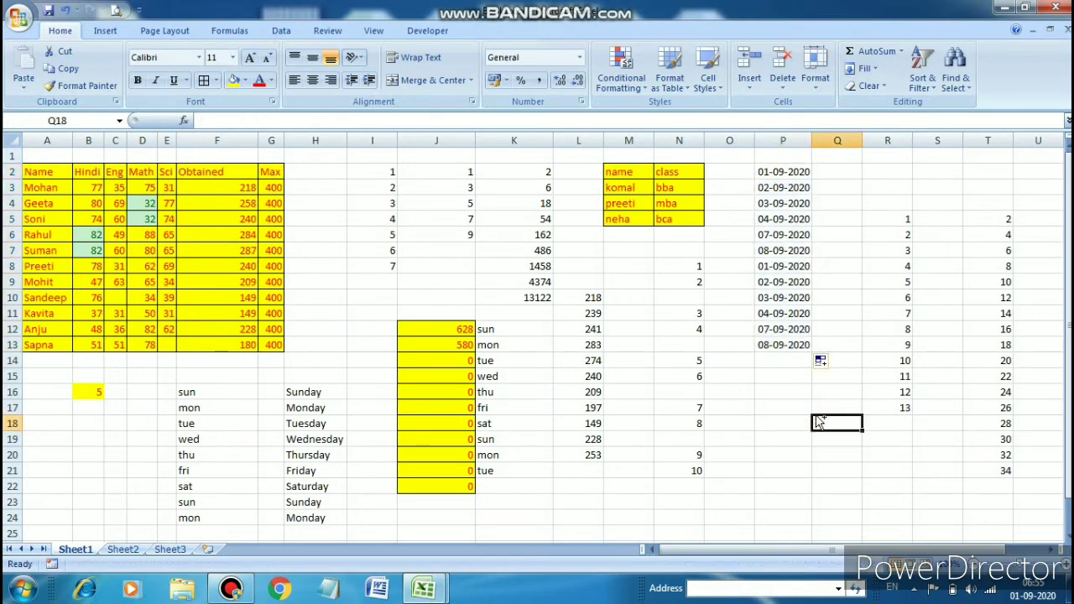
{"action": "key", "text": "ctrl+z"}
{"action": "key", "text": "ctrl+z"}
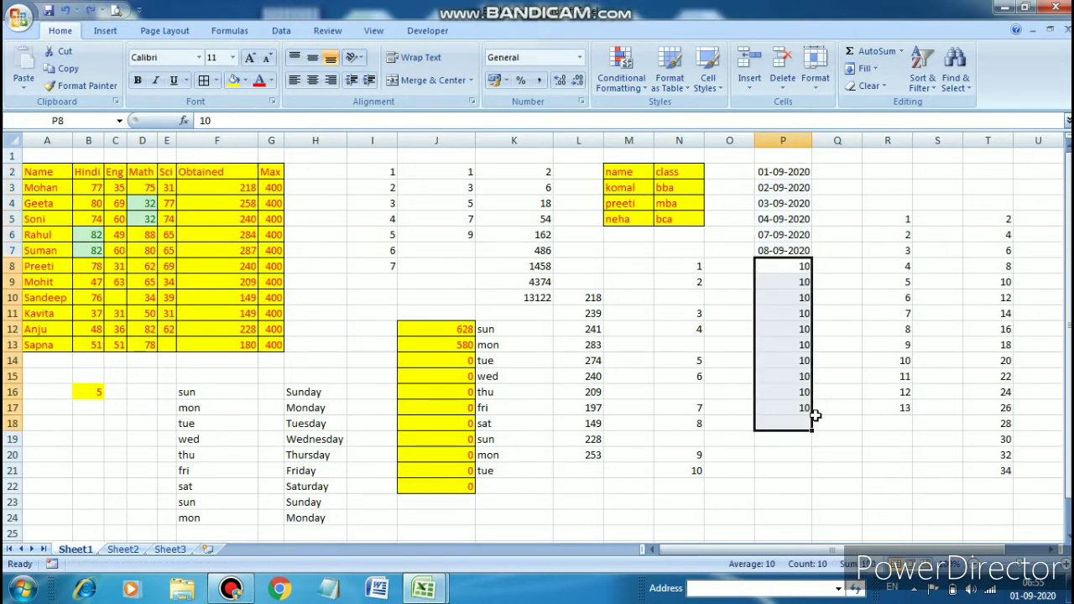
Enter the date 1-9-2020 in cell P21.
{"action": "left_click", "coordinate": [755, 475]}
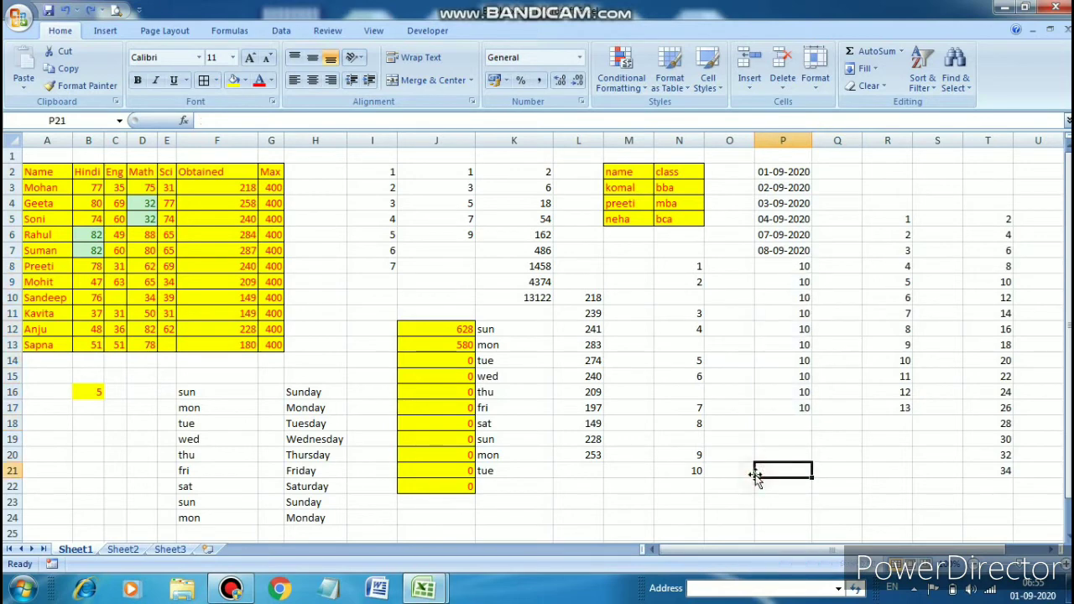
{"action": "type", "text": "1-"}
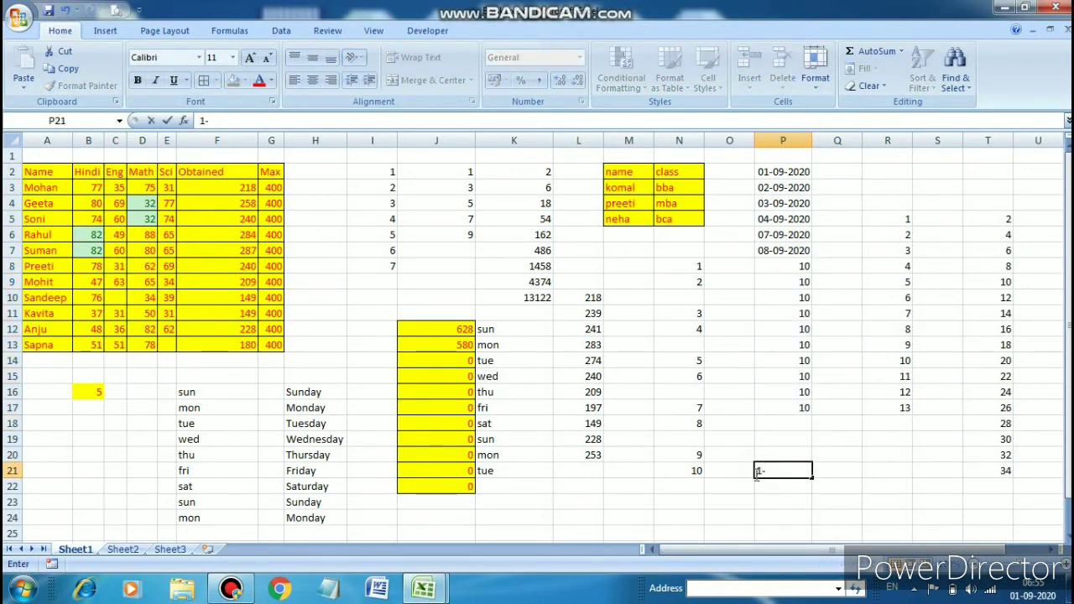
{"action": "type", "text": "9-2020"}
{"action": "key", "text": "Return"}
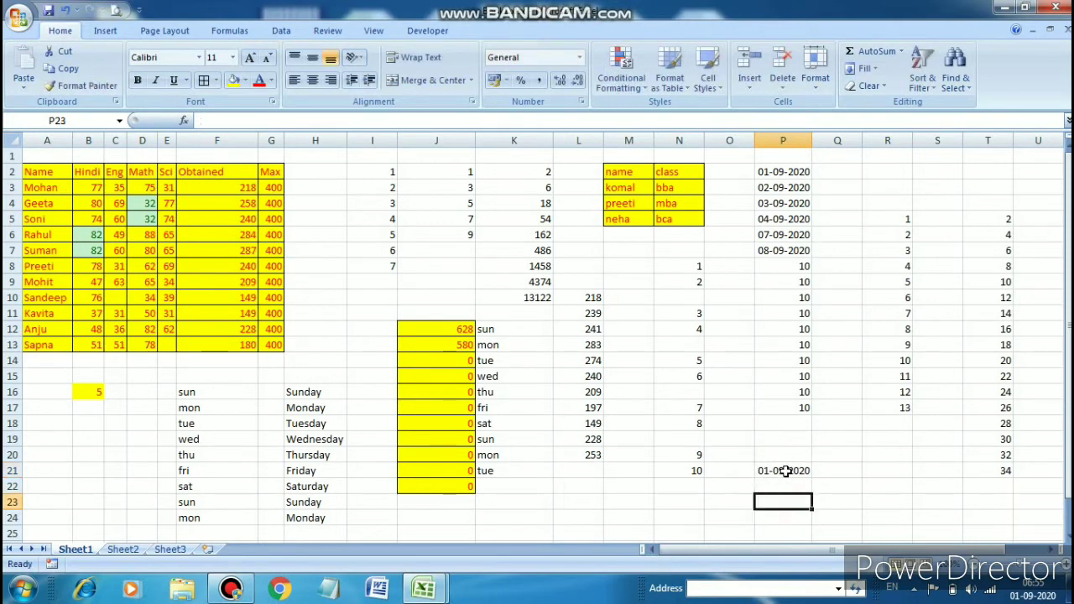
Fill P21:P37 with a date column series by weekday using step value 1.
{"action": "left_click", "coordinate": [784, 470]}
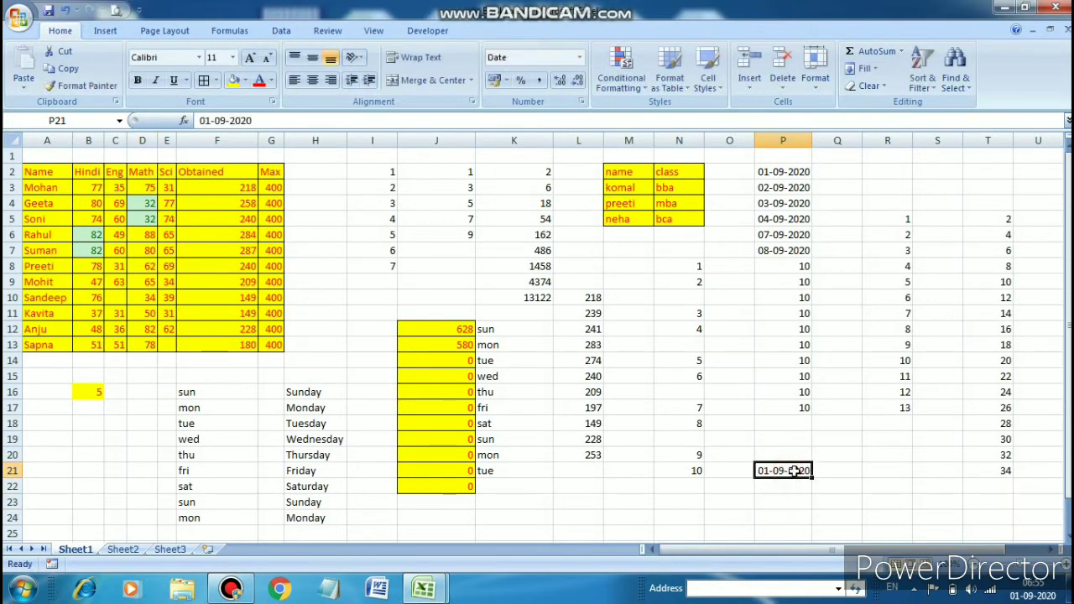
{"action": "mouse_move", "coordinate": [798, 470]}
{"action": "left_mouse_down"}
{"action": "mouse_move", "coordinate": [789, 577]}
{"action": "mouse_move", "coordinate": [791, 468]}
{"action": "left_mouse_up"}
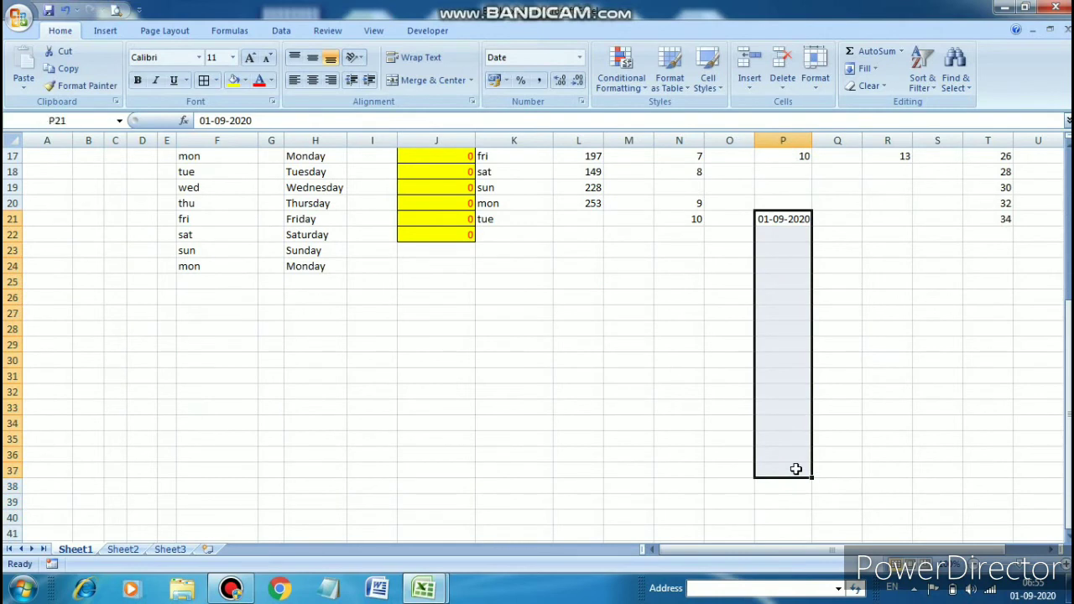
{"action": "left_click", "coordinate": [872, 67]}
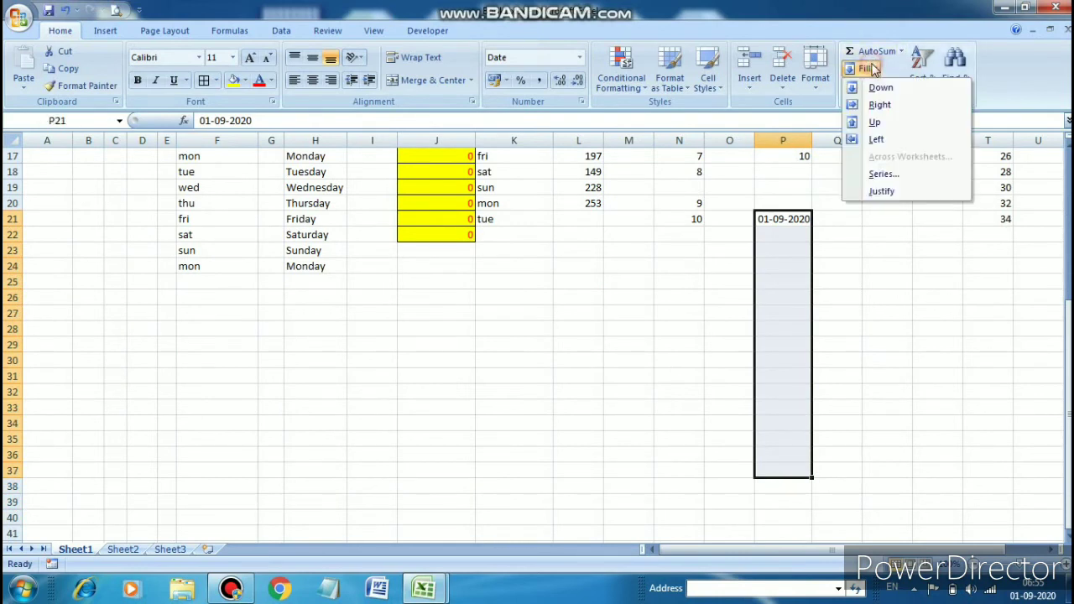
{"action": "left_click", "coordinate": [894, 173]}
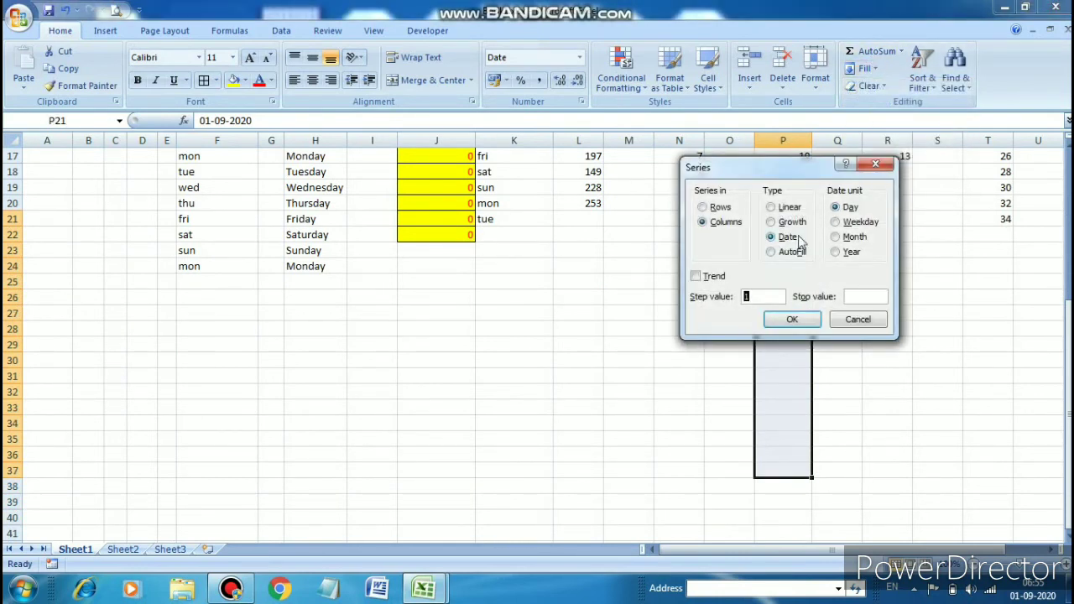
{"action": "left_click", "coordinate": [835, 222]}
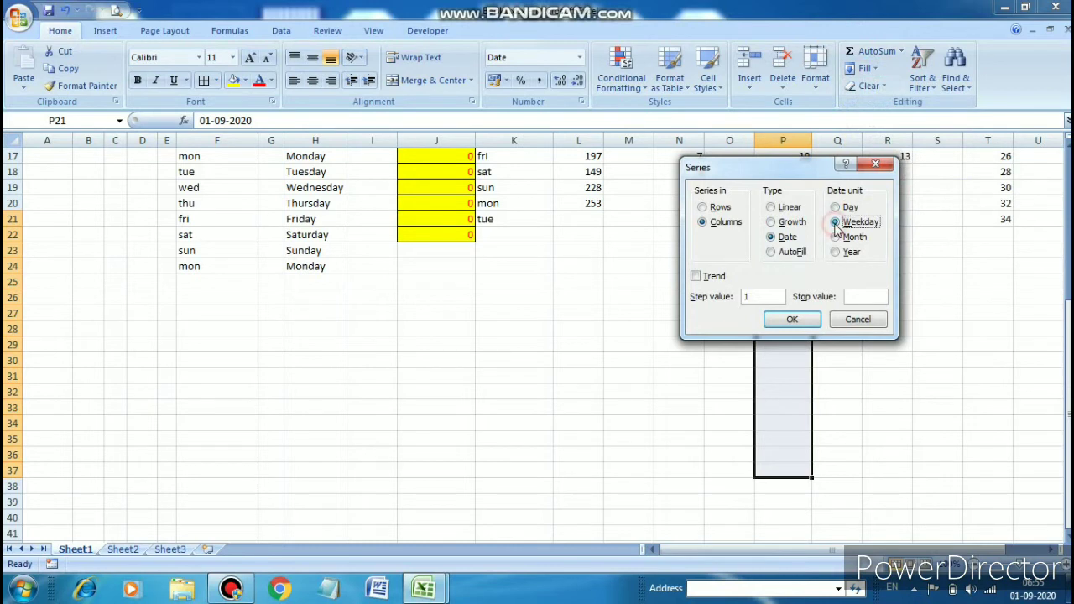
{"action": "left_click", "coordinate": [810, 319]}
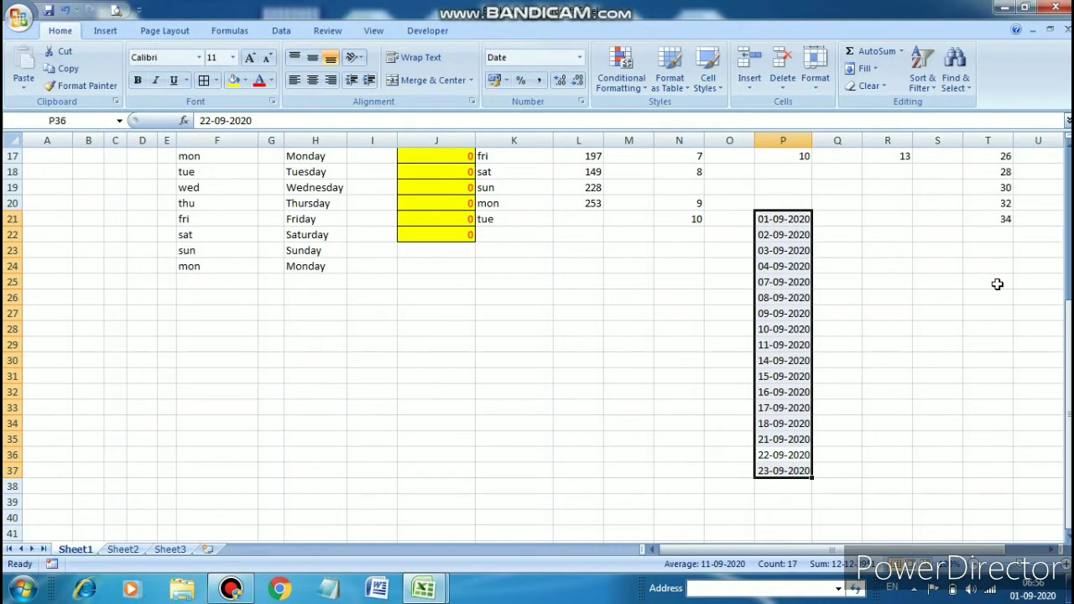
{"action": "left_click", "coordinate": [928, 281]}
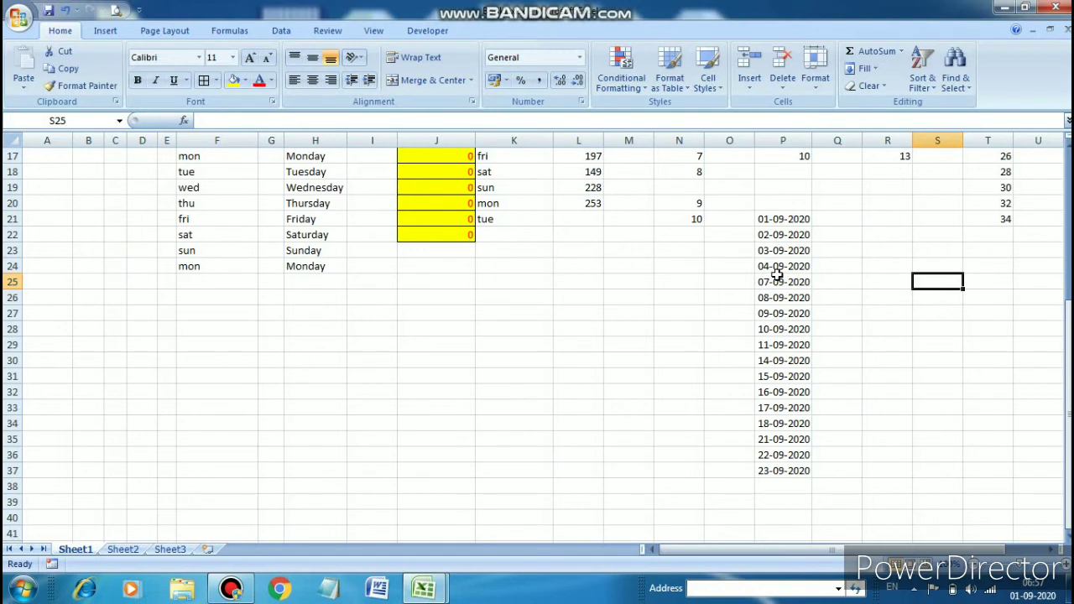
{"action": "left_click", "coordinate": [872, 69]}
{"action": "left_click", "coordinate": [881, 174]}
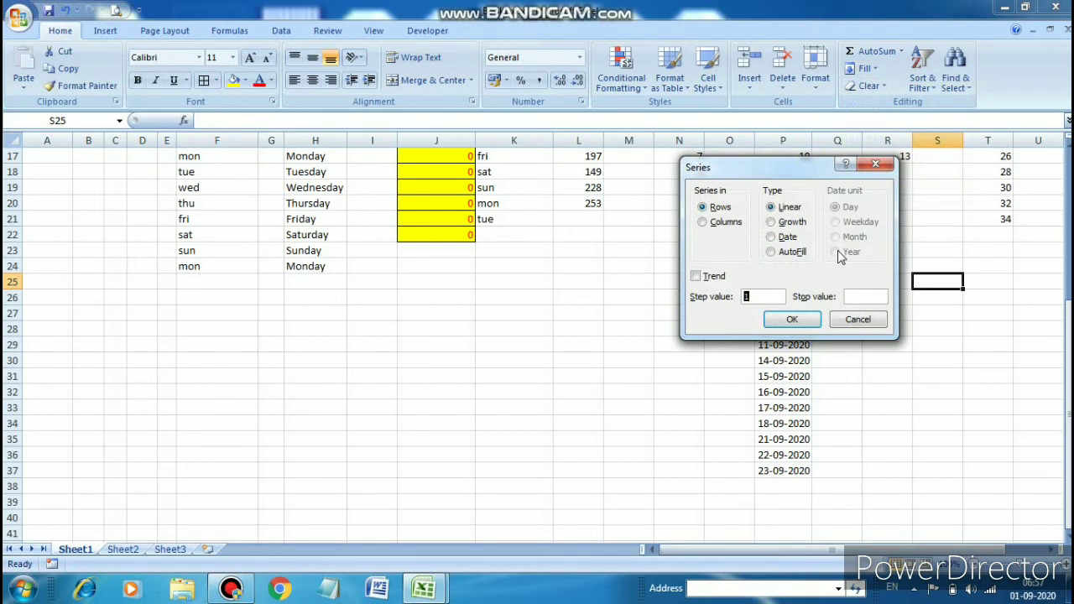
{"action": "left_click", "coordinate": [858, 319]}
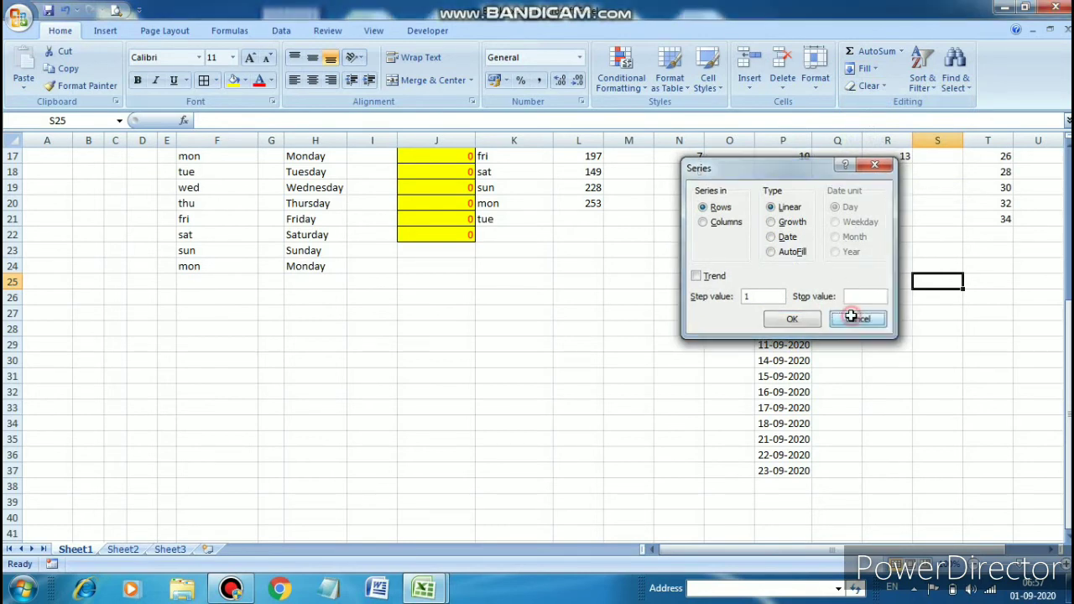
Enter the date 1-9-2020 in cell L25.
{"action": "left_click", "coordinate": [593, 282]}
{"action": "type", "text": "1-"}
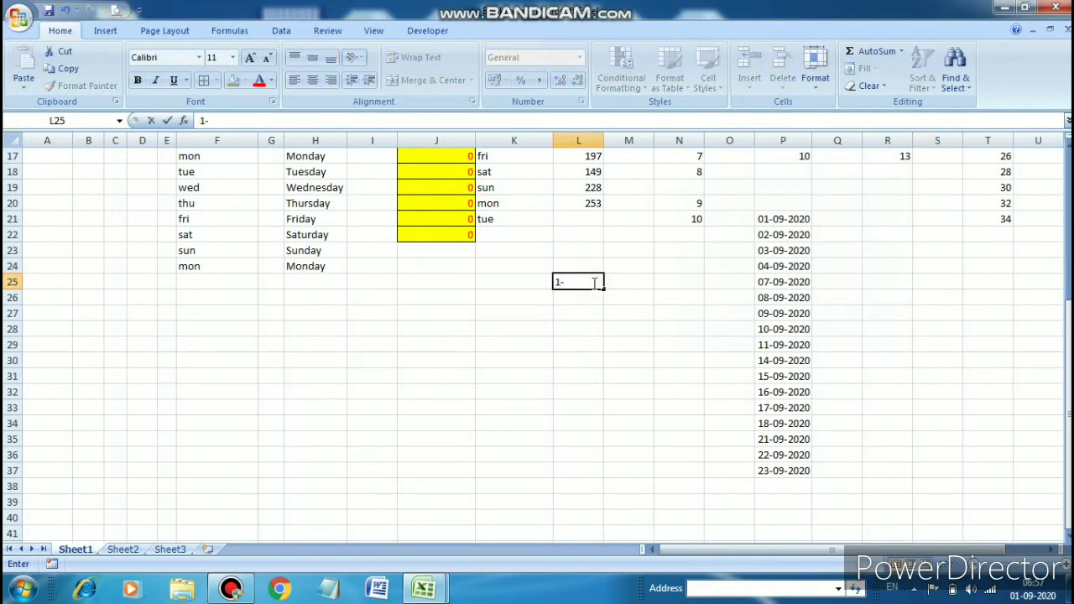
{"action": "type", "text": "9-2020"}
{"action": "left_click", "coordinate": [576, 314]}
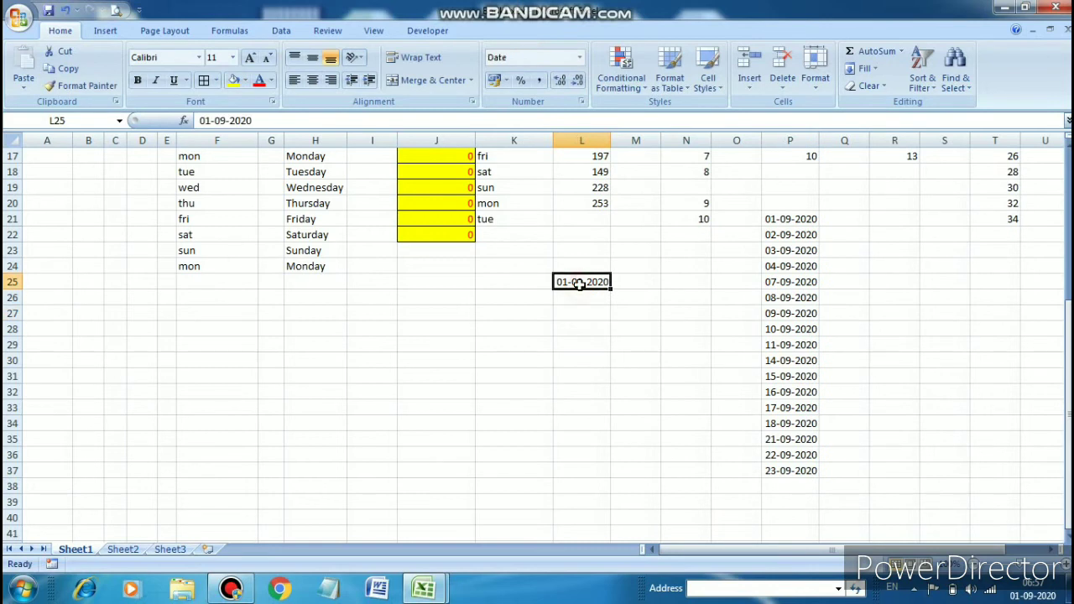
Fill L25:L34 with a date column series by month using step value 1.
{"action": "left_click_drag", "start_coordinate": [575, 283], "coordinate": [576, 417]}
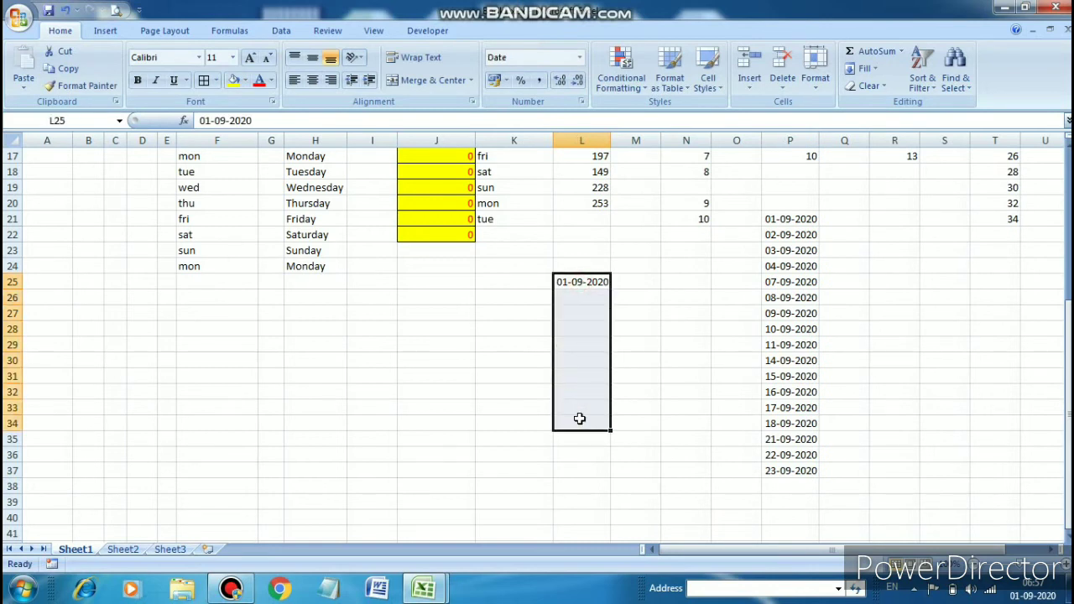
{"action": "left_click", "coordinate": [873, 69]}
{"action": "left_click", "coordinate": [882, 173]}
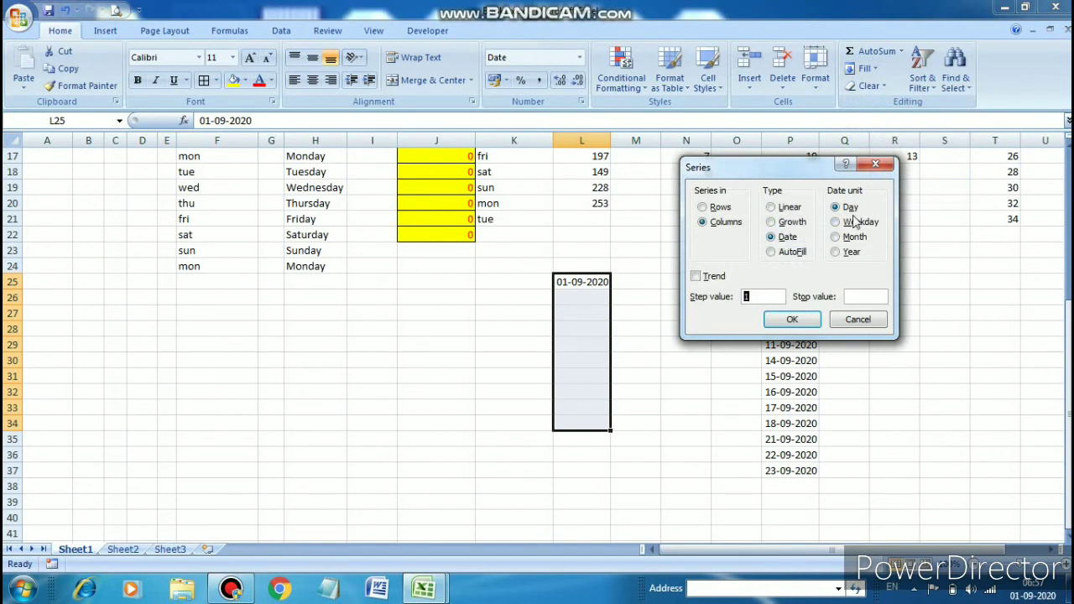
{"action": "left_click", "coordinate": [847, 222]}
{"action": "left_click", "coordinate": [838, 237]}
{"action": "left_click", "coordinate": [781, 321]}
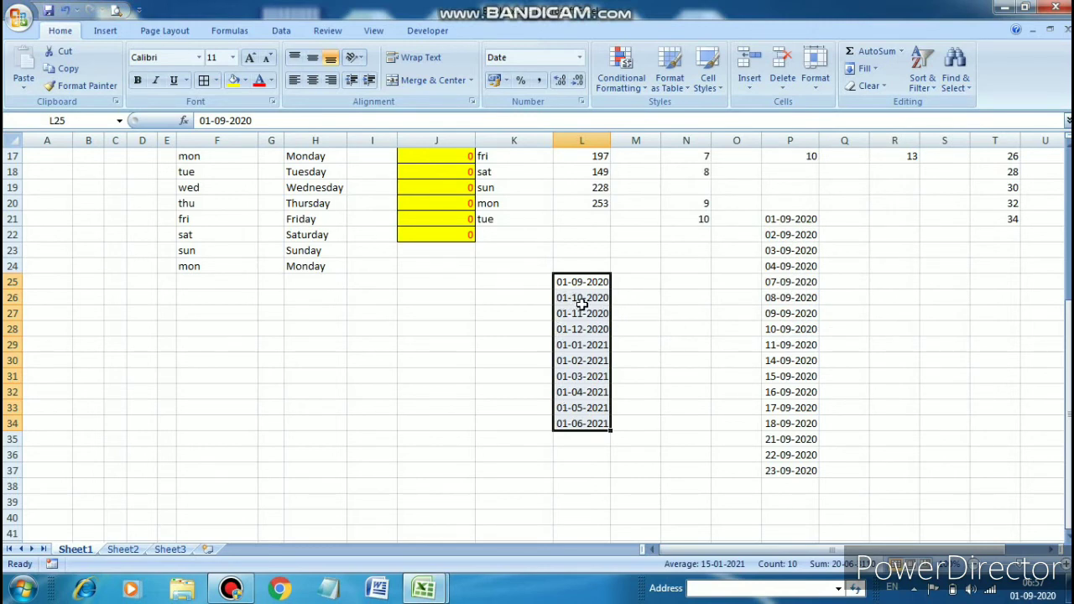
{"action": "left_click", "coordinate": [651, 387]}
{"action": "left_click", "coordinate": [619, 281]}
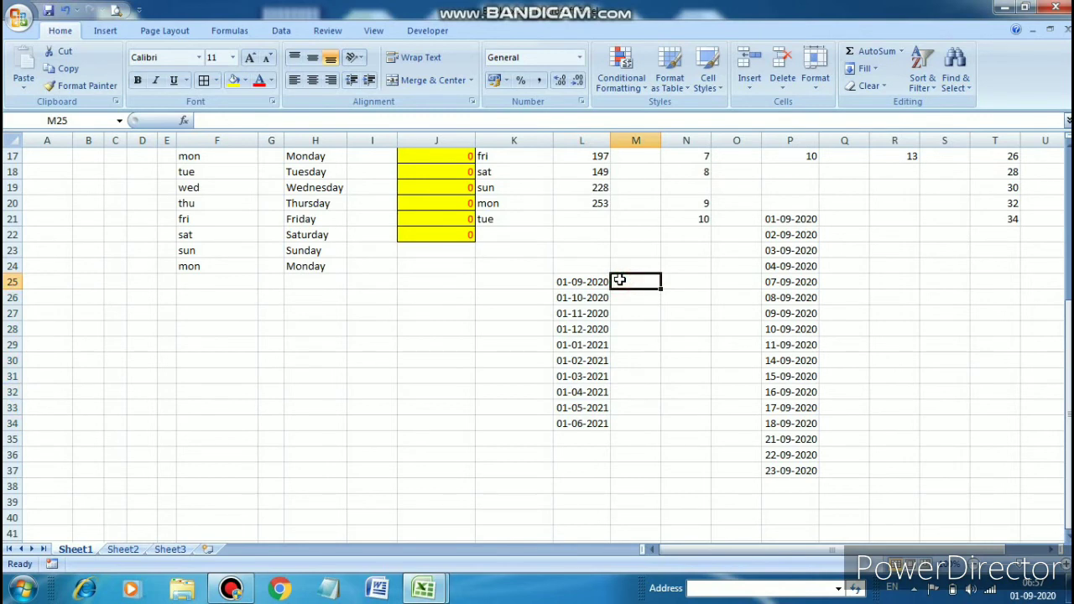
Enter the text hello hartron students in cell I31 and select I31:J31.
{"action": "left_click", "coordinate": [387, 373]}
{"action": "type", "text": "h"}
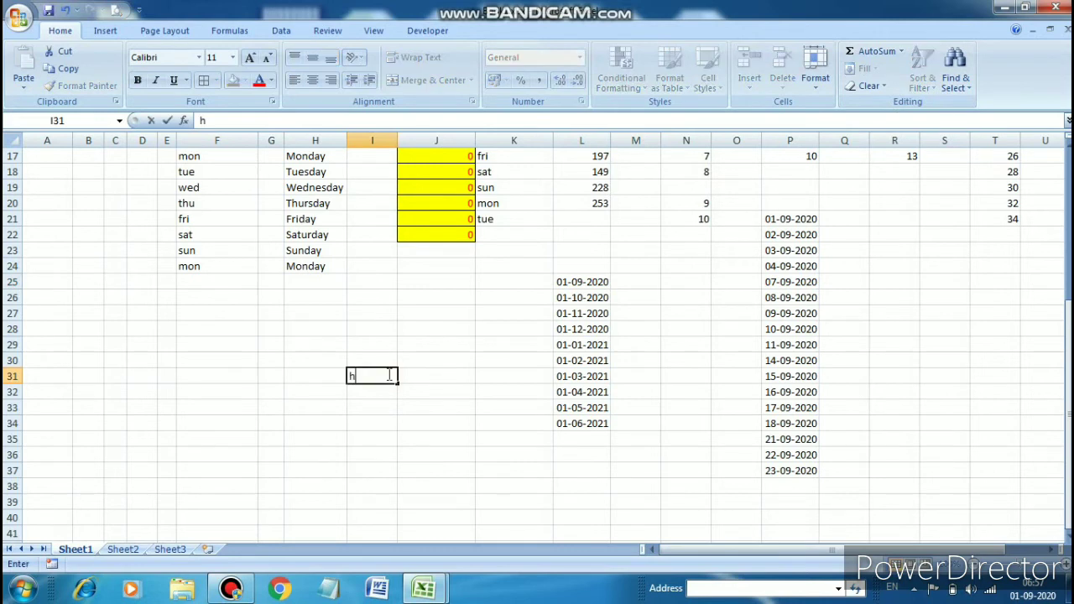
{"action": "type", "text": "ello hartron students"}
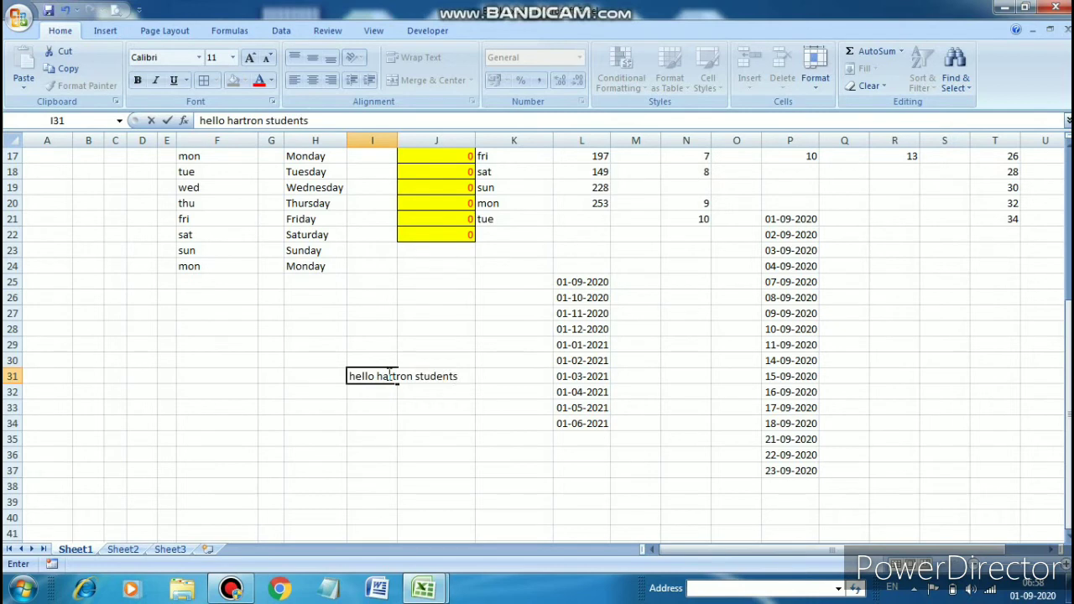
{"action": "left_click", "coordinate": [377, 405]}
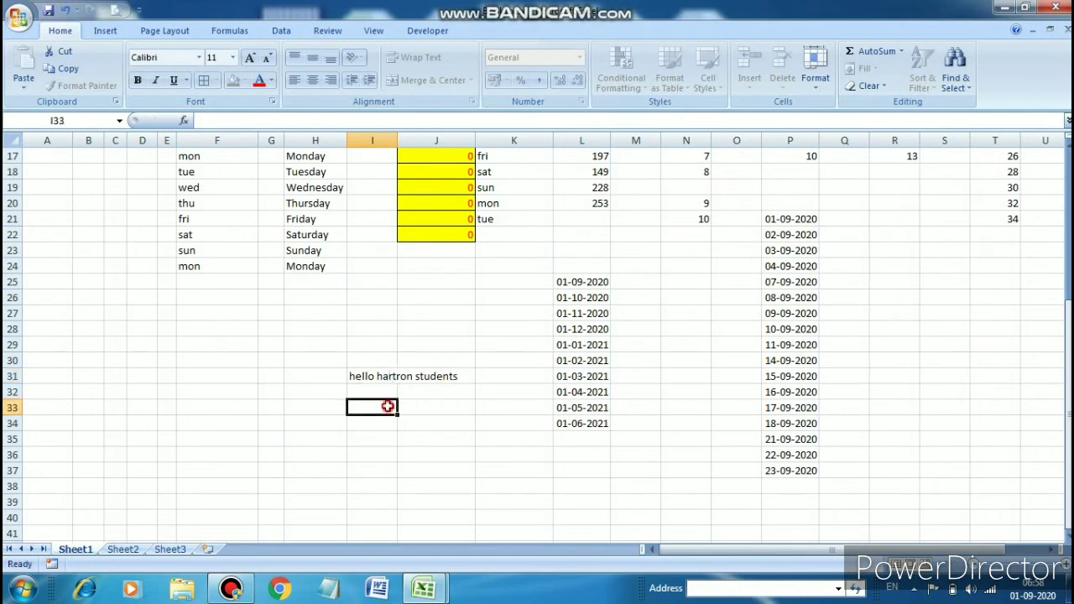
{"action": "left_click_drag", "start_coordinate": [366, 377], "coordinate": [453, 375]}
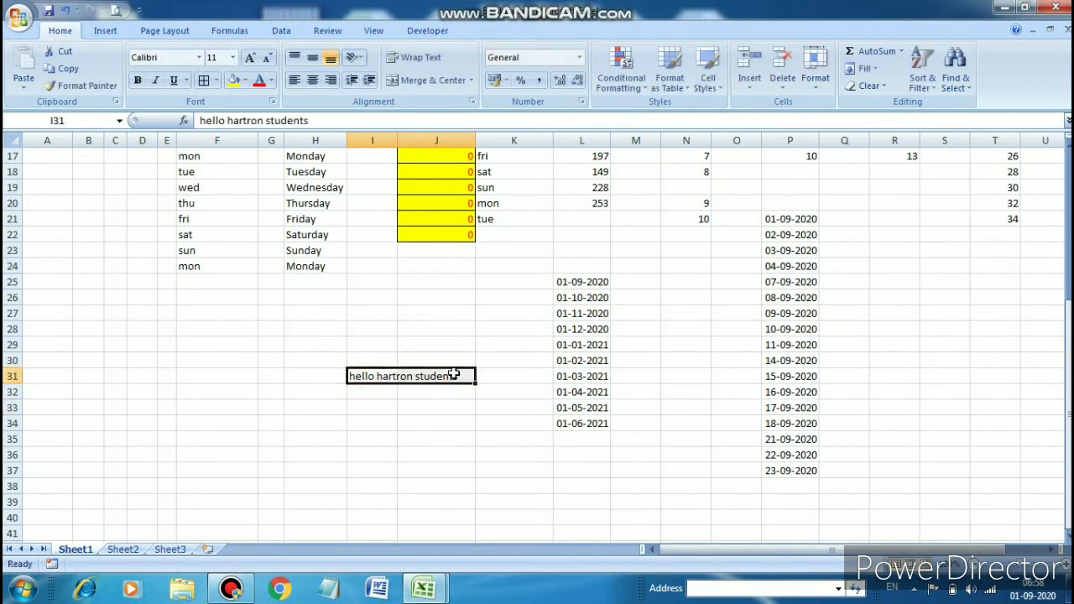
Enter four first names separated by spaces as one text in cell I34.
{"action": "left_click", "coordinate": [353, 422]}
{"action": "type", "text": "kom"}
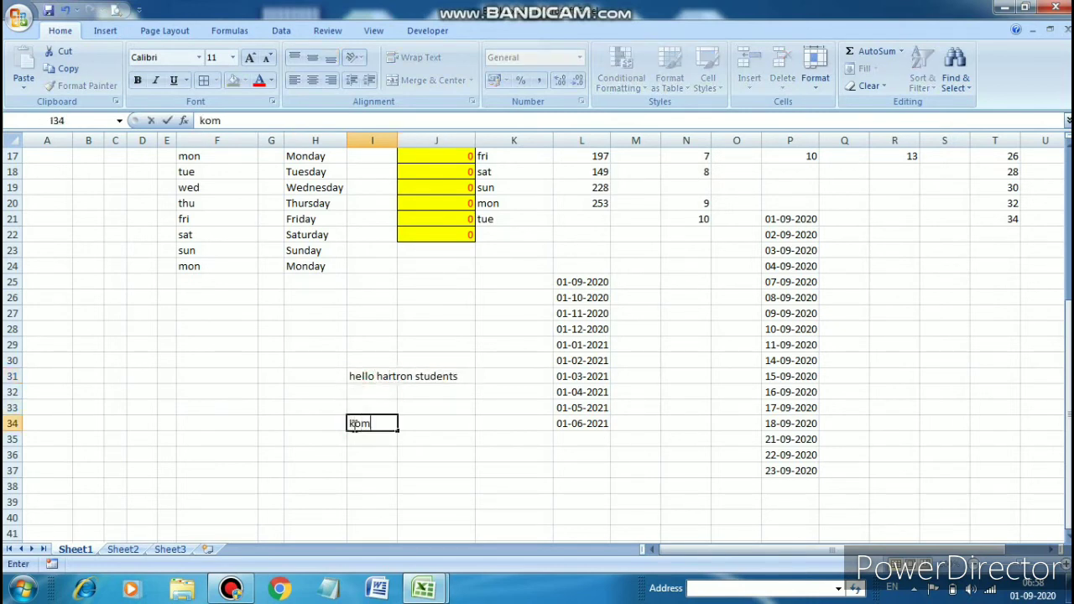
{"action": "type", "text": "al preeti priya "}
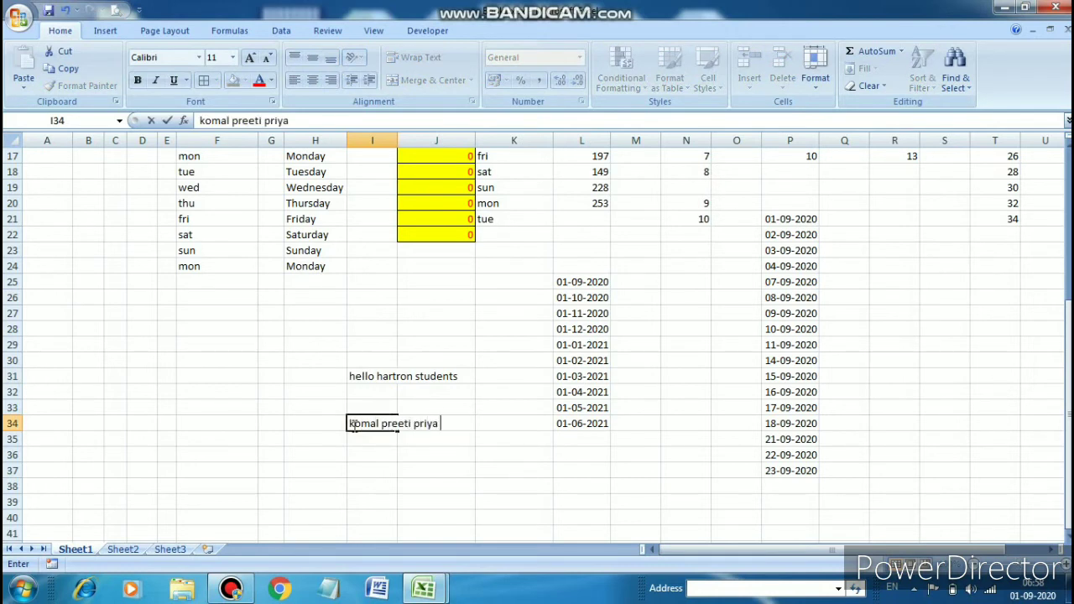
{"action": "type", "text": "neha"}
{"action": "left_click", "coordinate": [344, 485]}
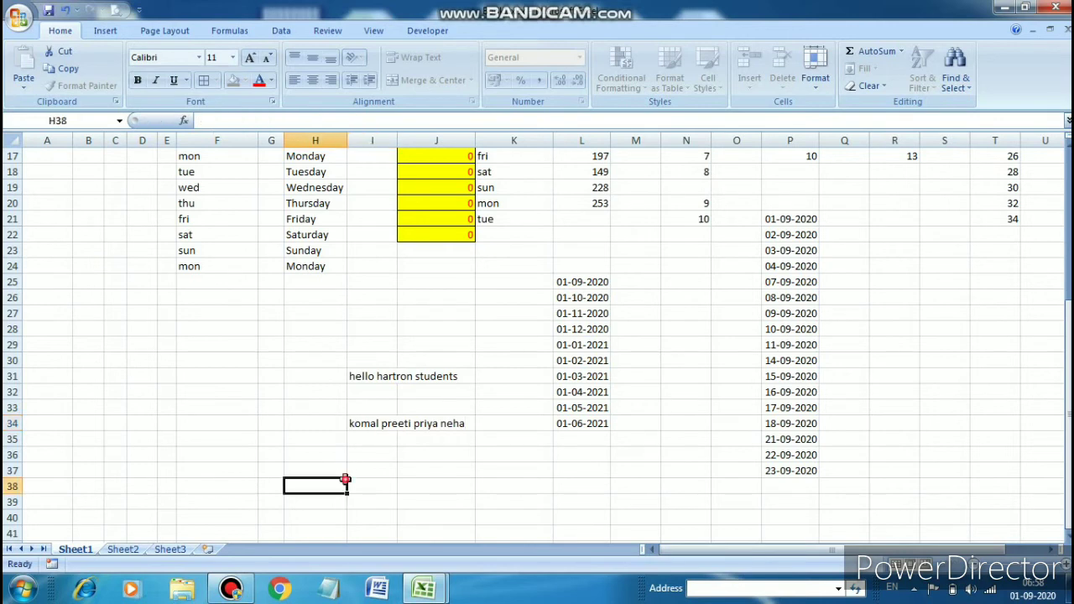
Justify the text in cell I34 with the Fill command, allowing it to extend below the selected range.
{"action": "left_click", "coordinate": [377, 422]}
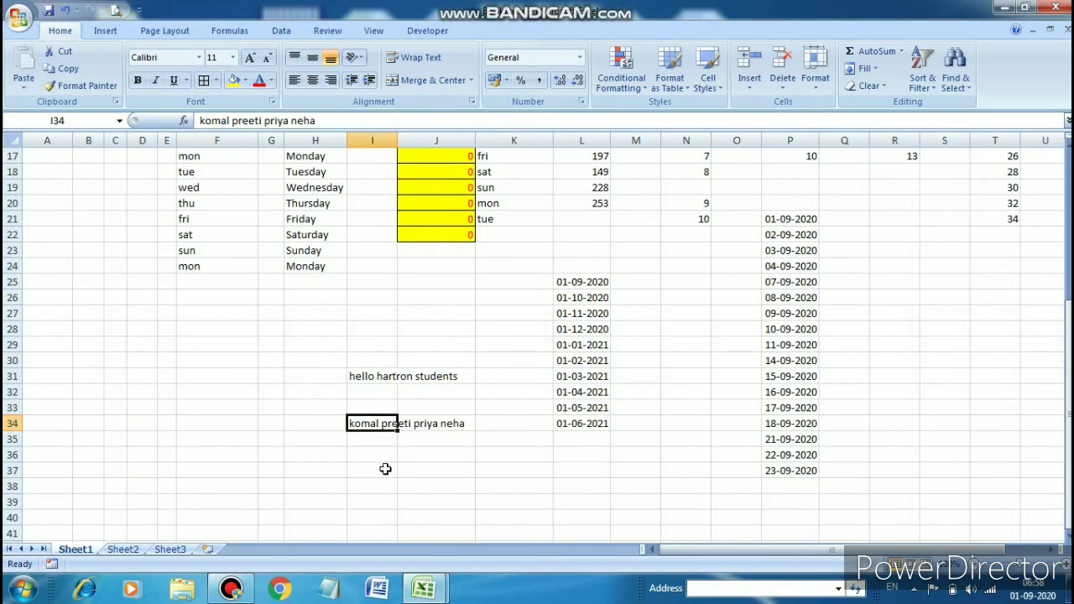
{"action": "left_click", "coordinate": [865, 69]}
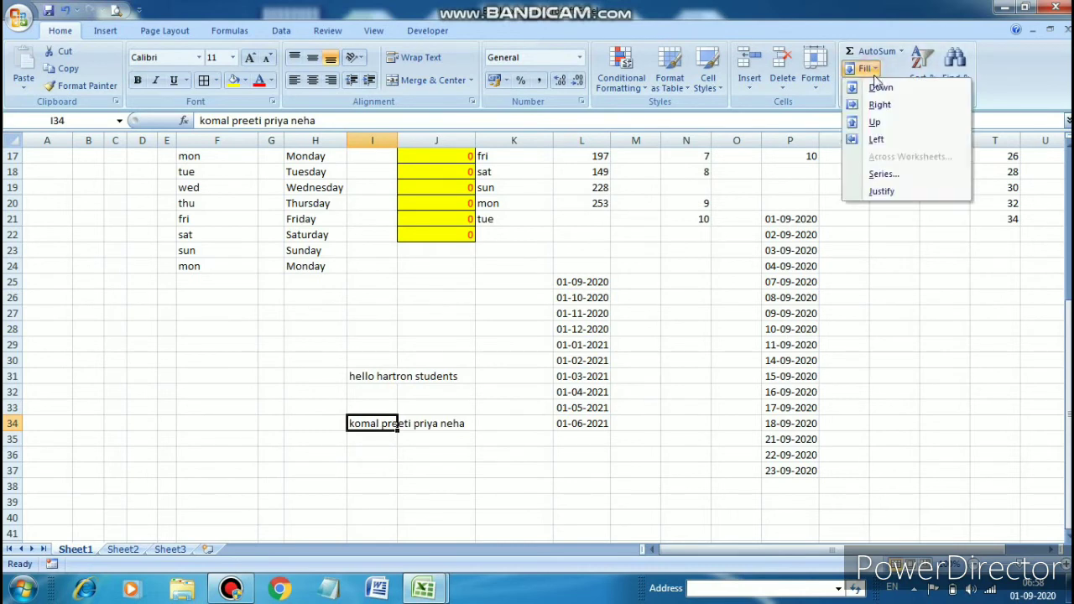
{"action": "left_click", "coordinate": [894, 192]}
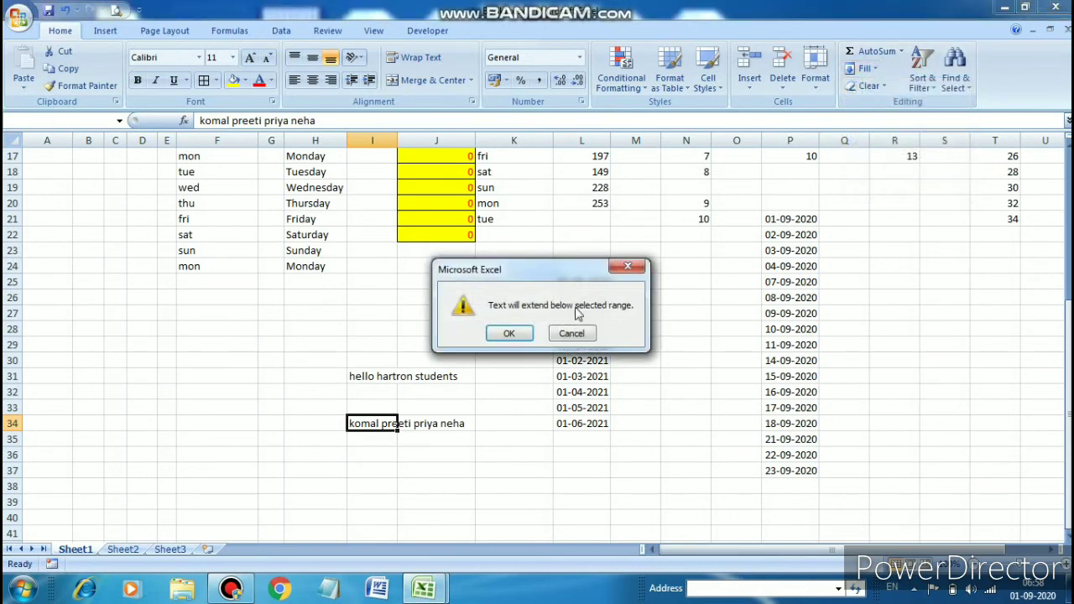
{"action": "left_click", "coordinate": [511, 334]}
{"action": "left_click", "coordinate": [410, 484]}
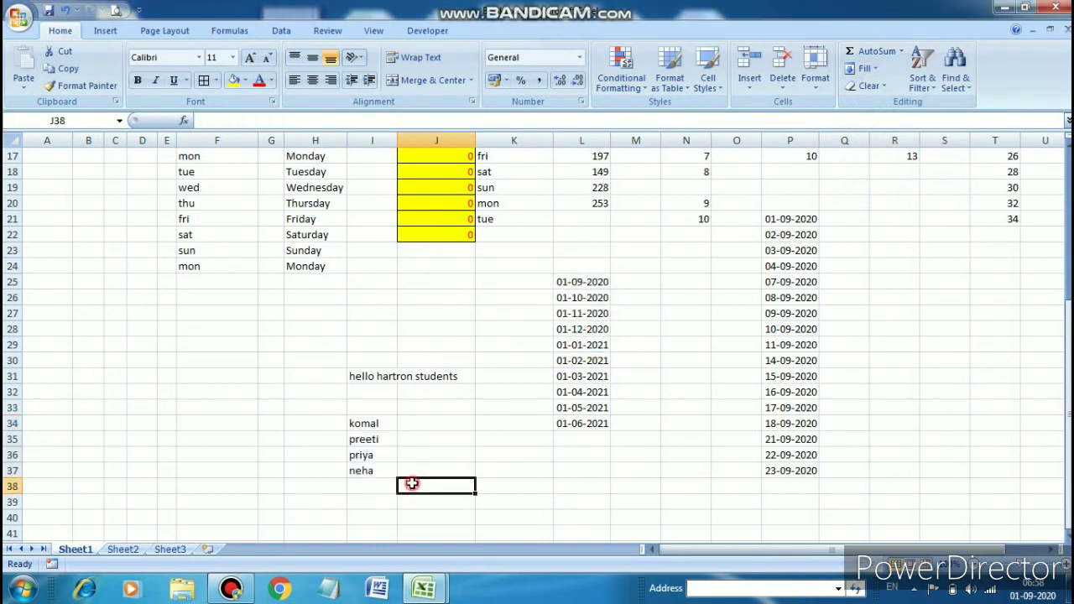
{"action": "left_click_drag", "start_coordinate": [375, 426], "coordinate": [377, 465]}
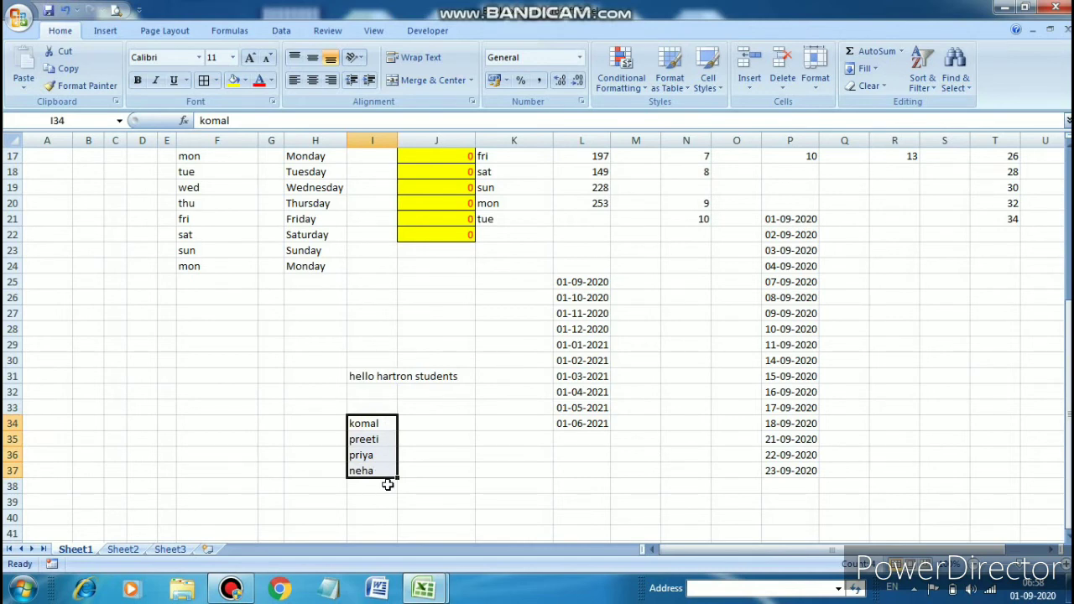
{"action": "left_click", "coordinate": [416, 422]}
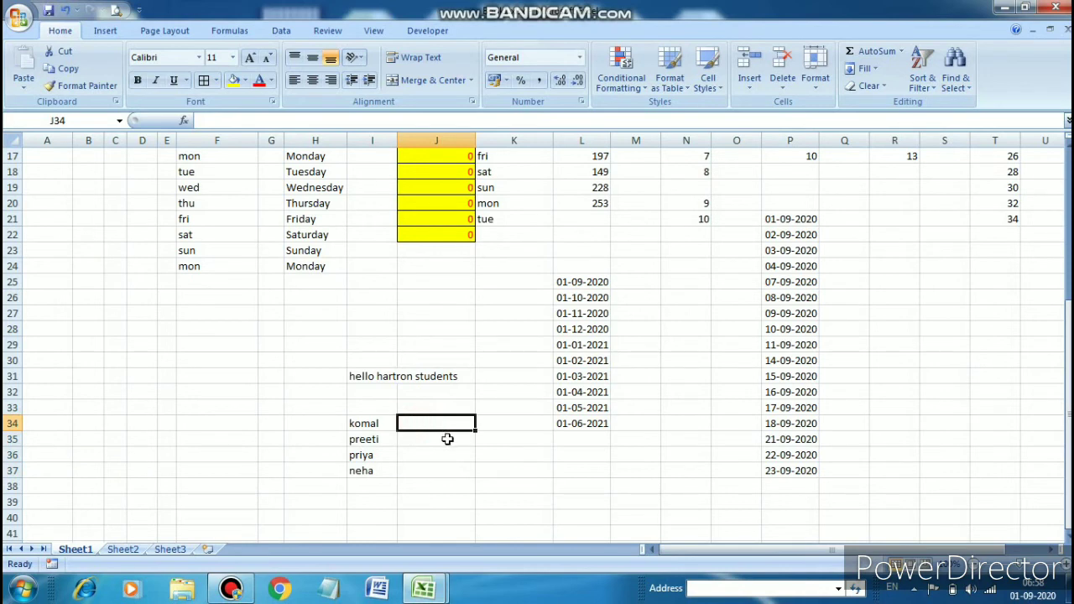
{"action": "left_click", "coordinate": [448, 439]}
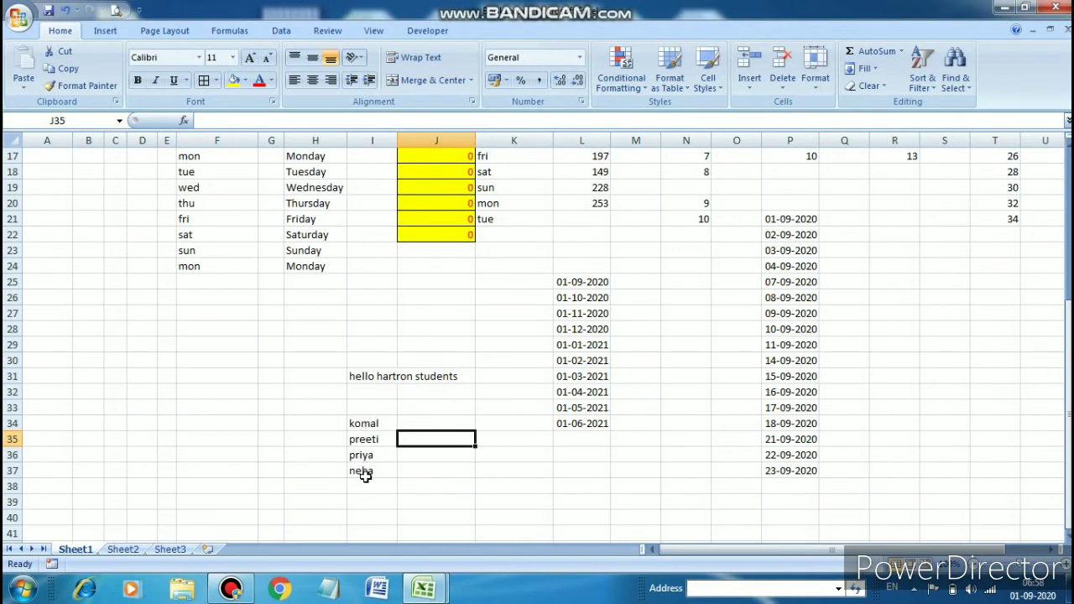
{"action": "left_click_drag", "start_coordinate": [377, 423], "coordinate": [366, 472]}
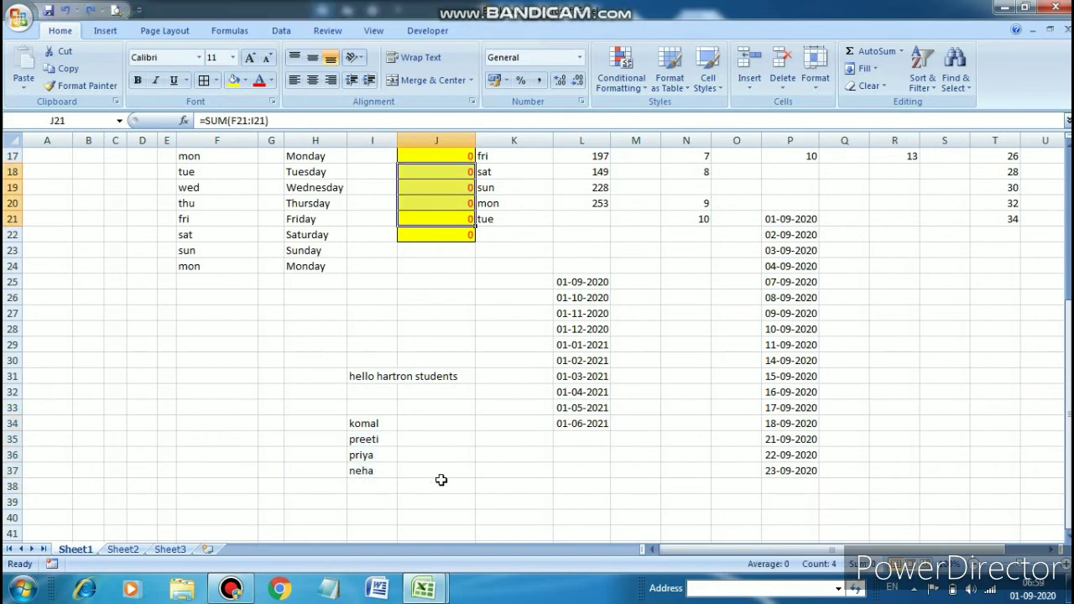
{"action": "left_click", "coordinate": [461, 471]}
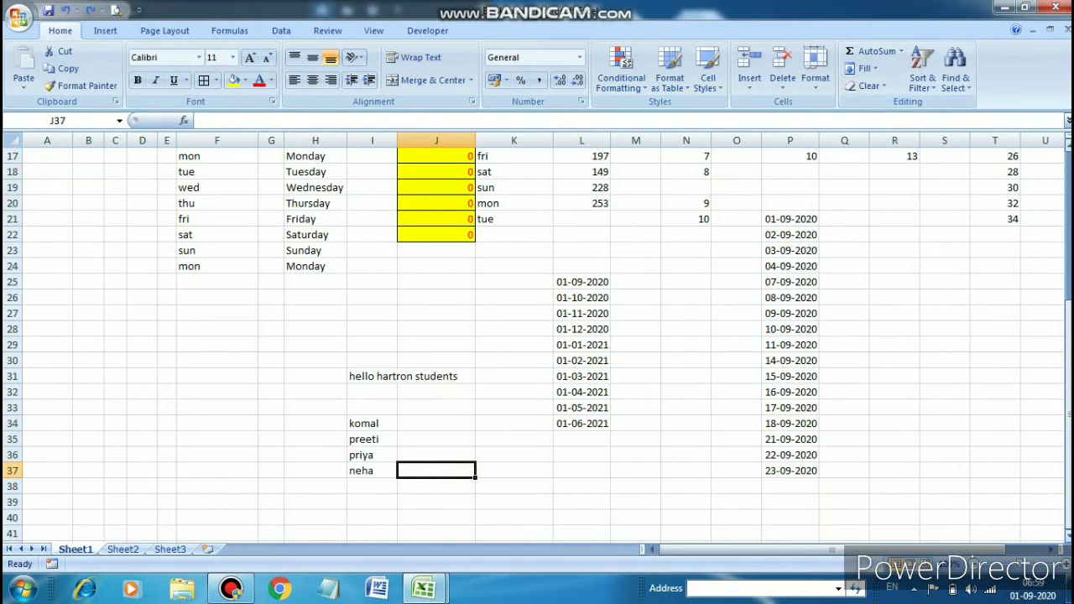
Clear only the formats of the marks table A2:G13, and undo the clearing.
{"action": "left_click_drag", "start_coordinate": [1067, 323], "coordinate": [1064, 156]}
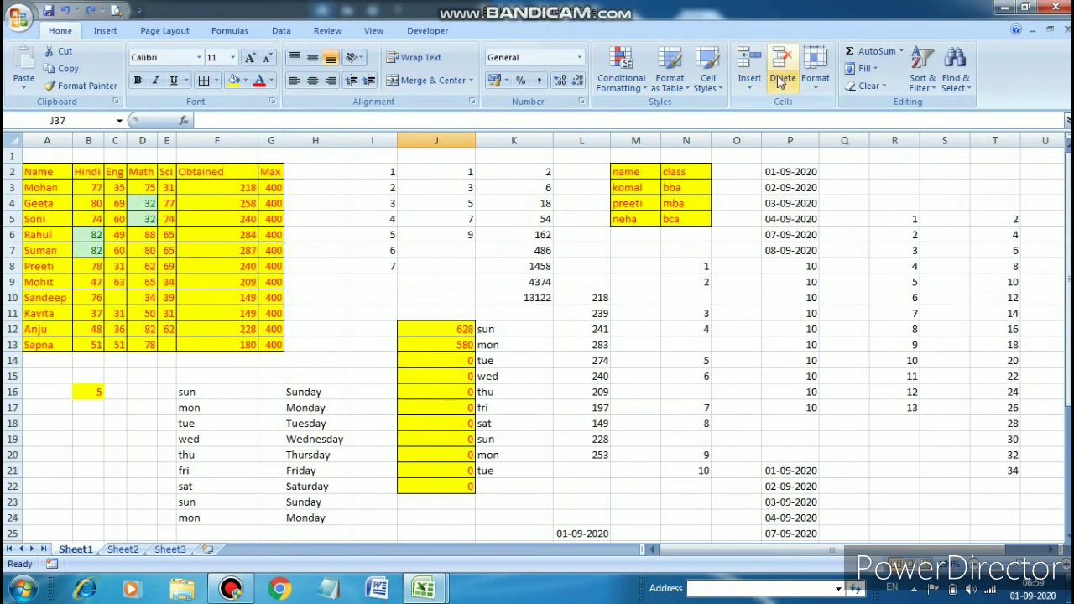
{"action": "left_click_drag", "start_coordinate": [34, 171], "coordinate": [263, 343]}
{"action": "left_click", "coordinate": [868, 86]}
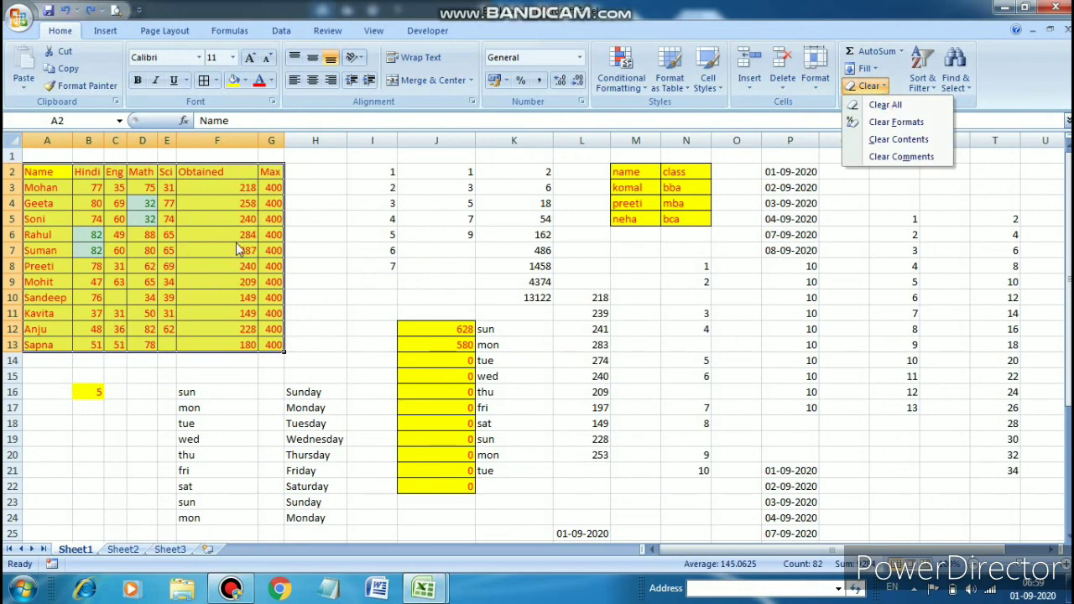
{"action": "left_click", "coordinate": [905, 124]}
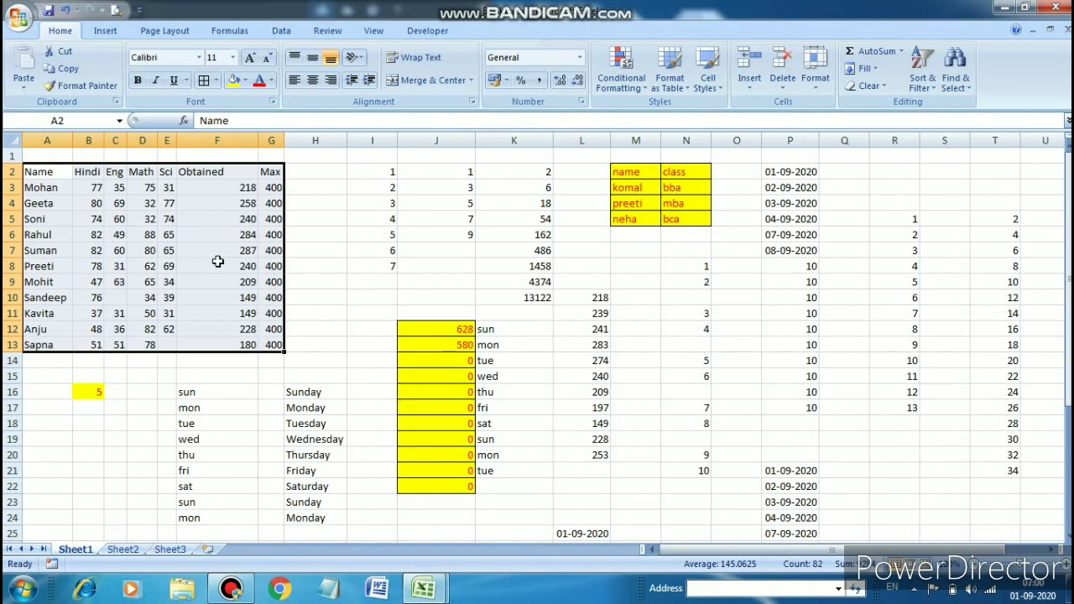
{"action": "key", "text": "ctrl+z"}
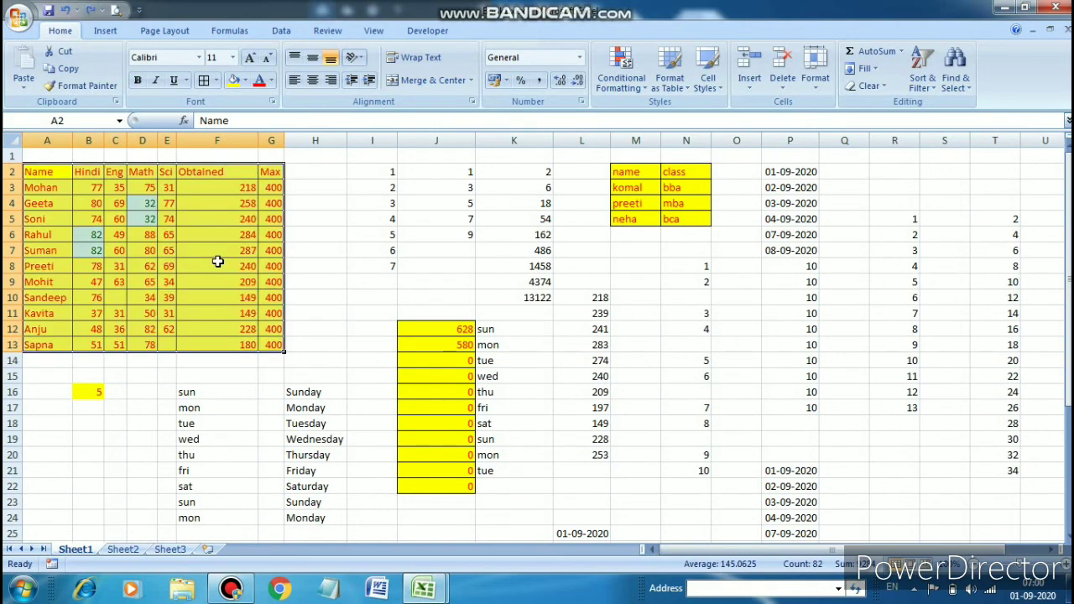
Clear only the contents of the marks table A2:G13, and undo the clearing.
{"action": "left_click", "coordinate": [876, 88]}
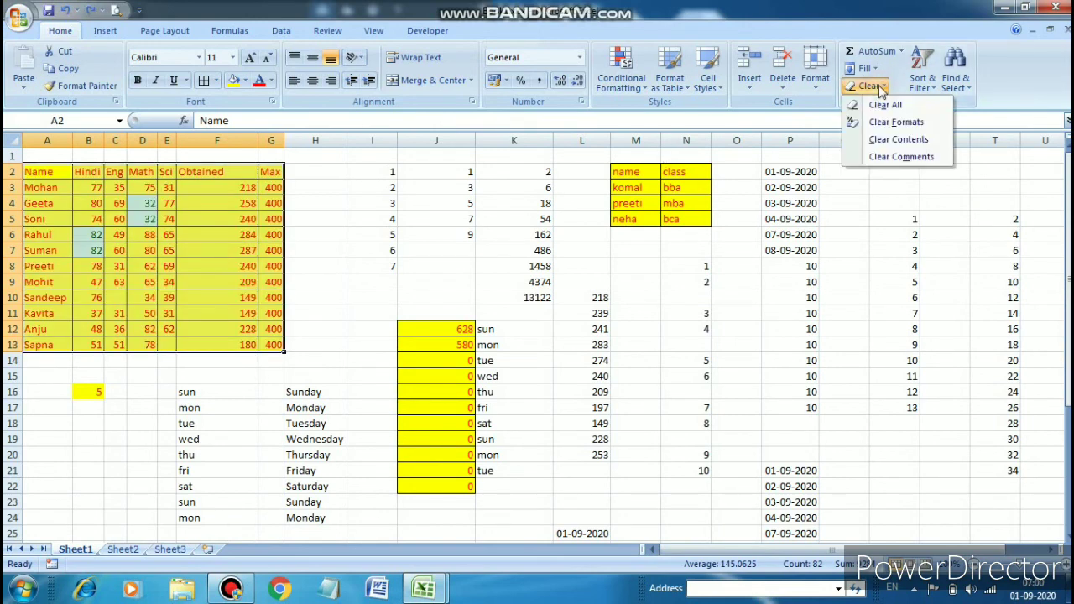
{"action": "left_click", "coordinate": [893, 141]}
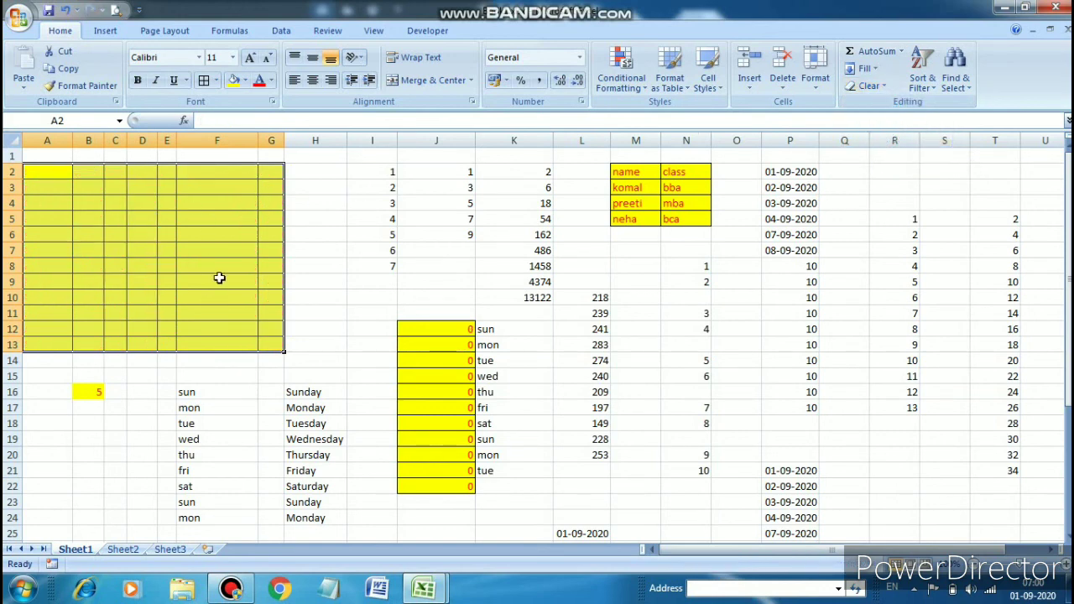
{"action": "key", "text": "ctrl+z"}
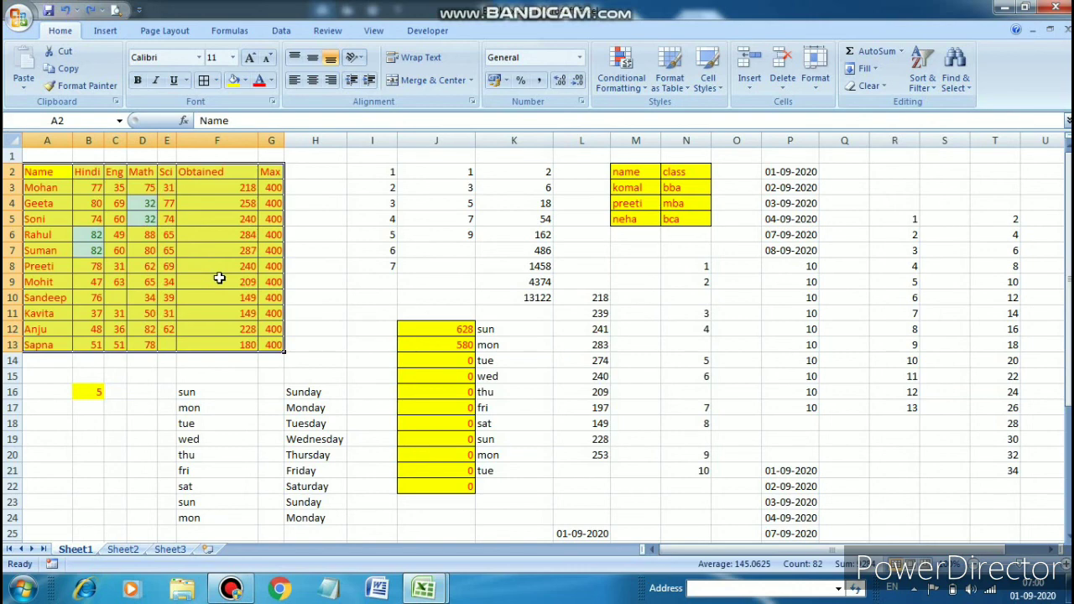
Insert a comment with the text kjlkjfjd on cell G8 of the marks table.
{"action": "left_click", "coordinate": [866, 85]}
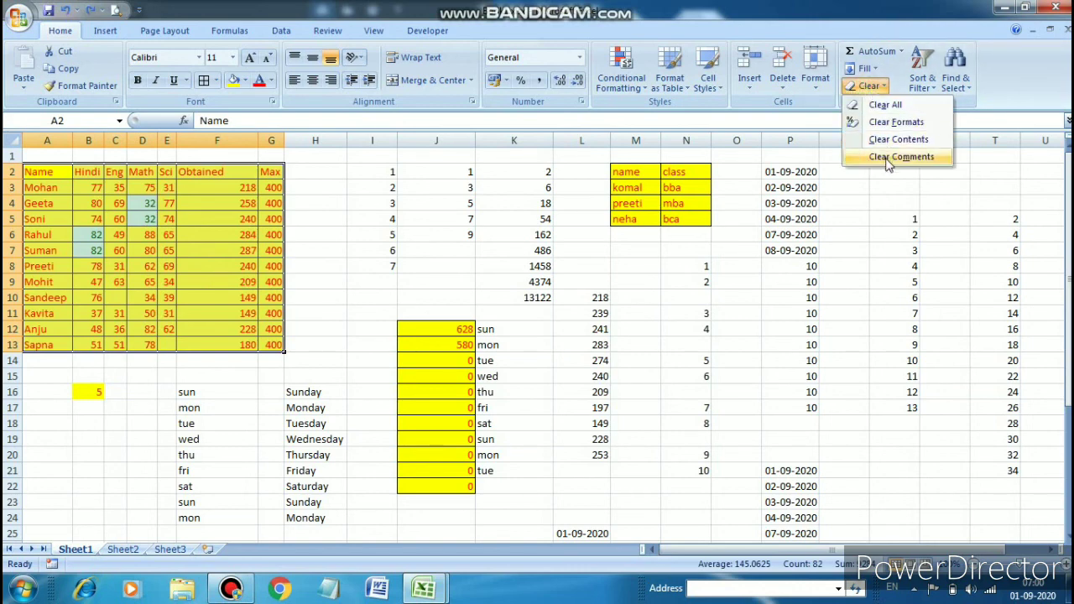
{"action": "mouse_move", "coordinate": [1068, 327]}
{"action": "left_mouse_down"}
{"action": "mouse_move", "coordinate": [1068, 441]}
{"action": "mouse_move", "coordinate": [1068, 326]}
{"action": "left_mouse_up"}
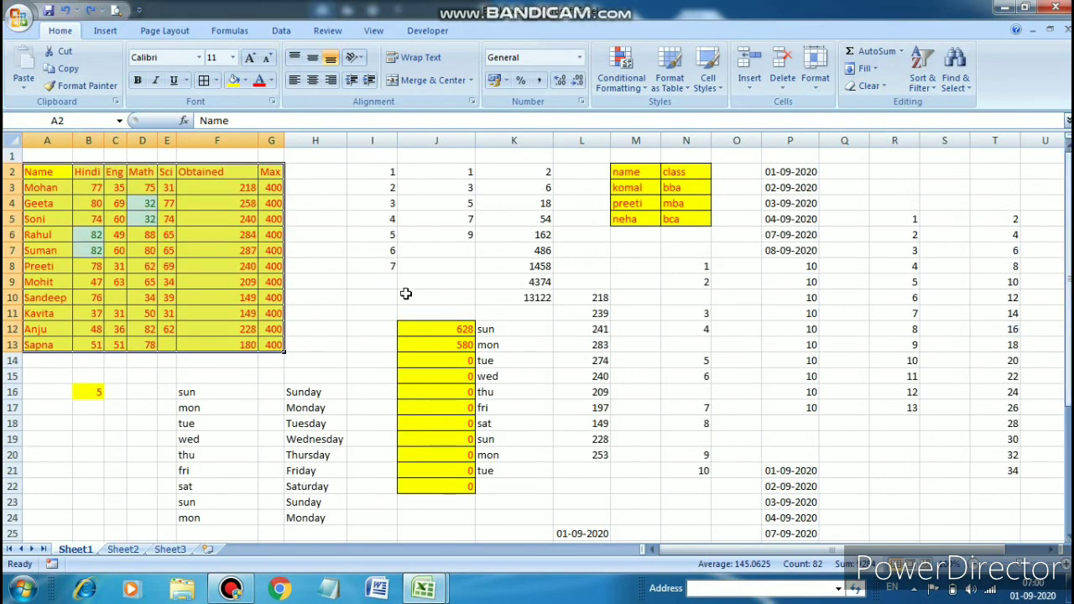
{"action": "left_click", "coordinate": [259, 269]}
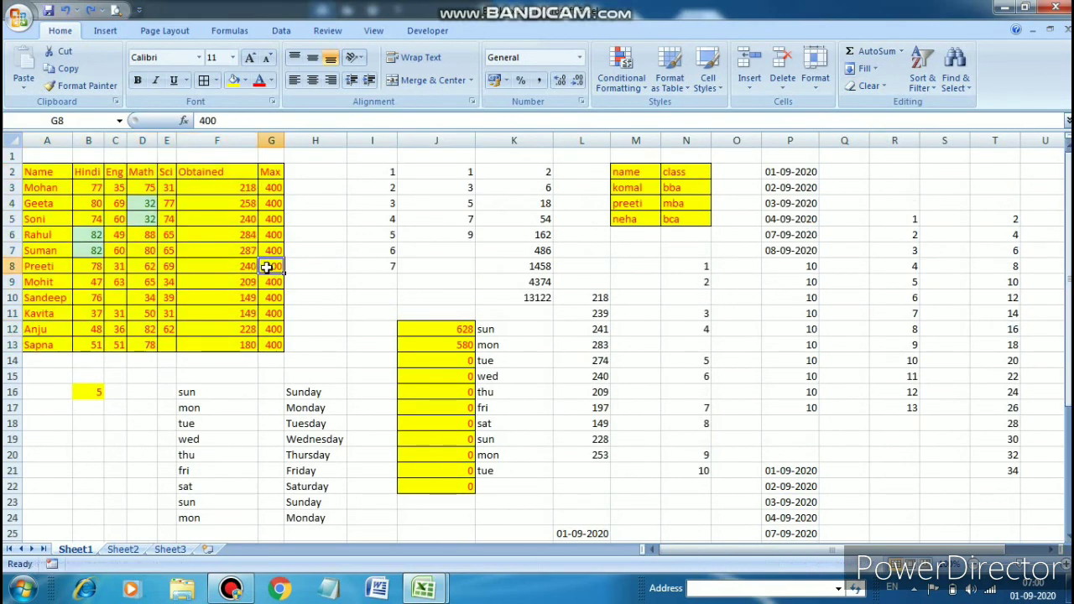
{"action": "right_click", "coordinate": [267, 268]}
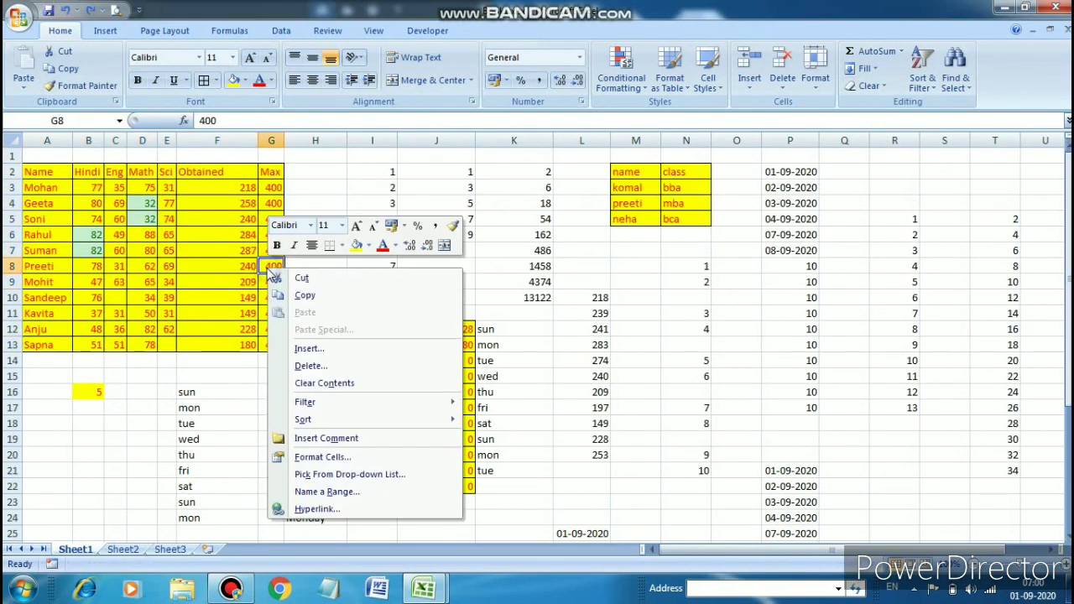
{"action": "left_click", "coordinate": [311, 440]}
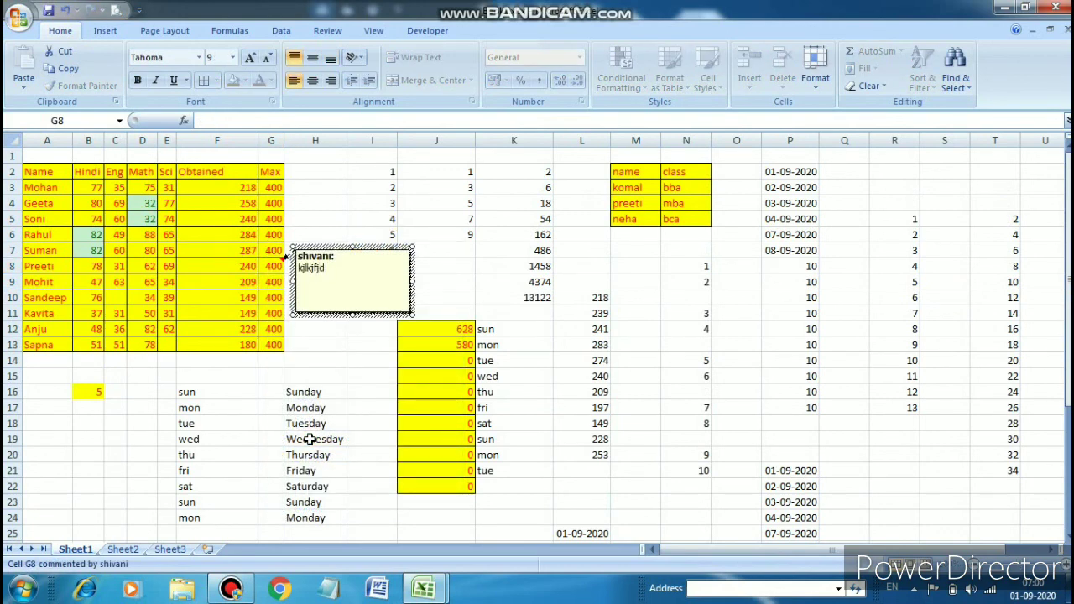
{"action": "left_click", "coordinate": [342, 395]}
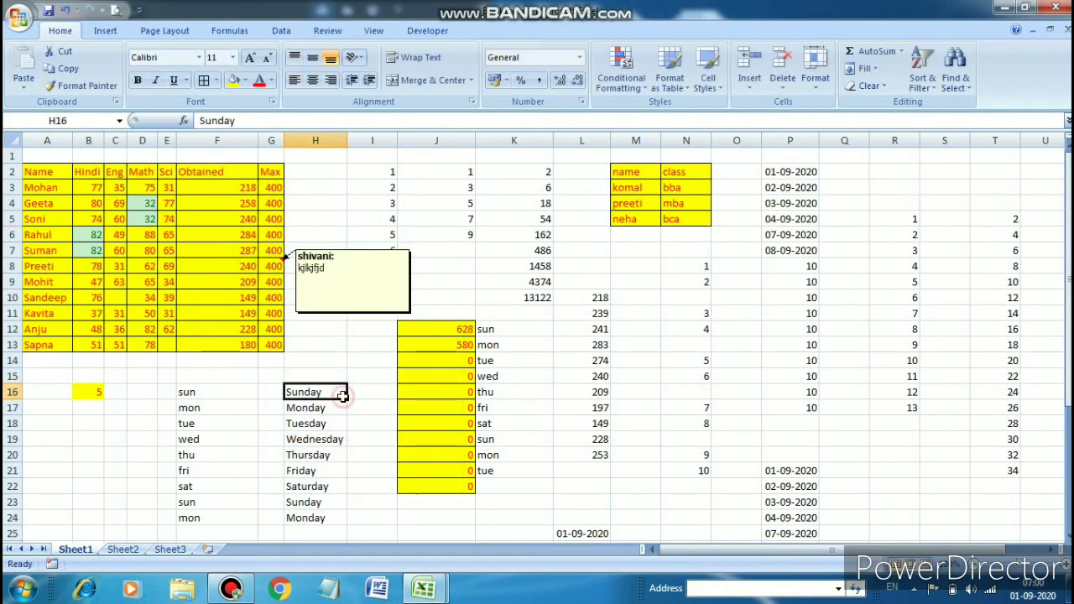
Try to clear the comment on cell G8 while its comment box is being edited.
{"action": "left_click", "coordinate": [328, 304]}
{"action": "left_click_drag", "start_coordinate": [66, 171], "coordinate": [313, 338]}
{"action": "left_click", "coordinate": [314, 338]}
{"action": "left_click", "coordinate": [344, 281]}
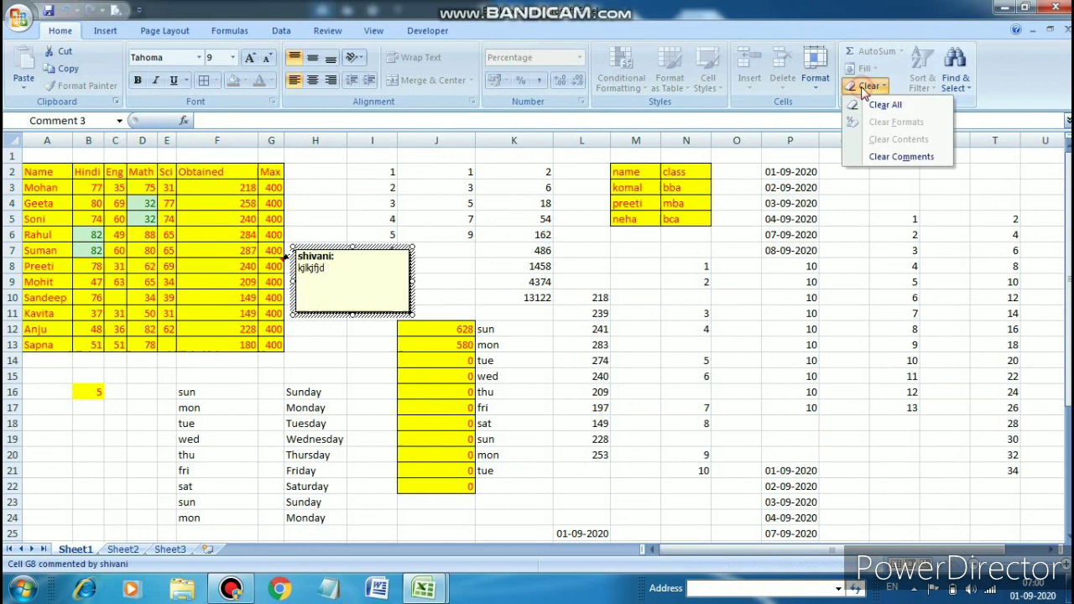
{"action": "left_click", "coordinate": [881, 156]}
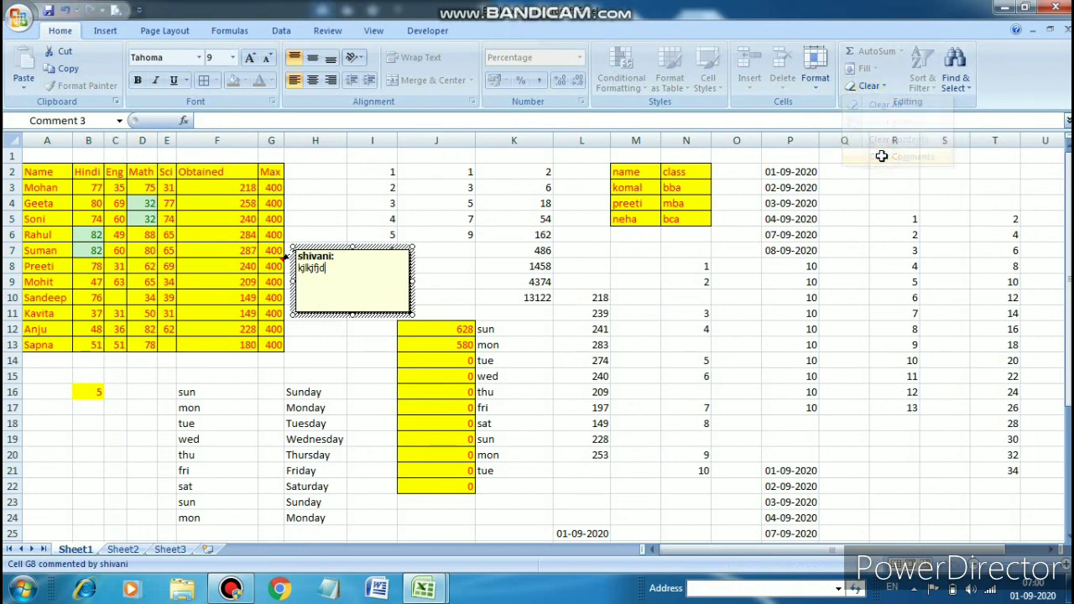
{"action": "left_click", "coordinate": [868, 85]}
{"action": "left_click", "coordinate": [891, 157]}
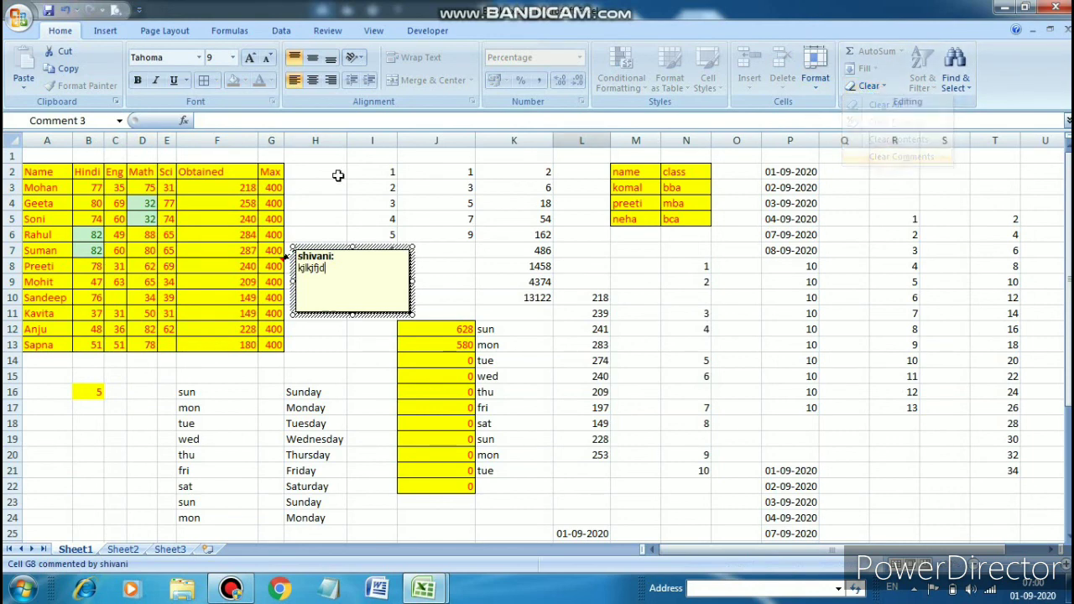
Select cell G8 and clear its comment.
{"action": "left_click", "coordinate": [273, 265]}
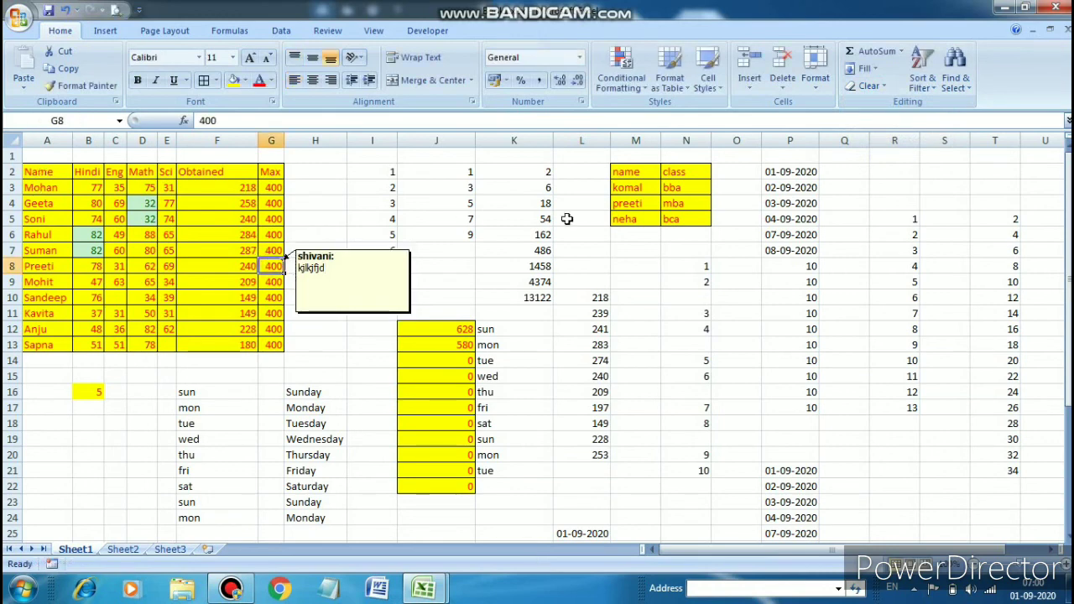
{"action": "left_click", "coordinate": [875, 87]}
{"action": "left_click", "coordinate": [910, 158]}
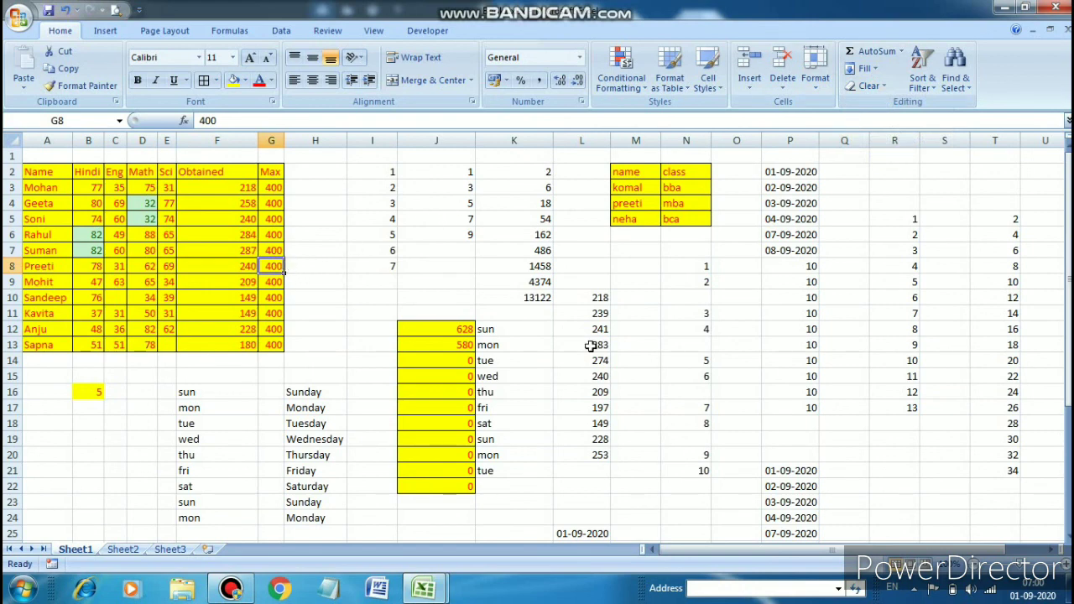
Clear everything, both contents and formats, from the marks table A2:G13 and deselect the range.
{"action": "left_click", "coordinate": [874, 87]}
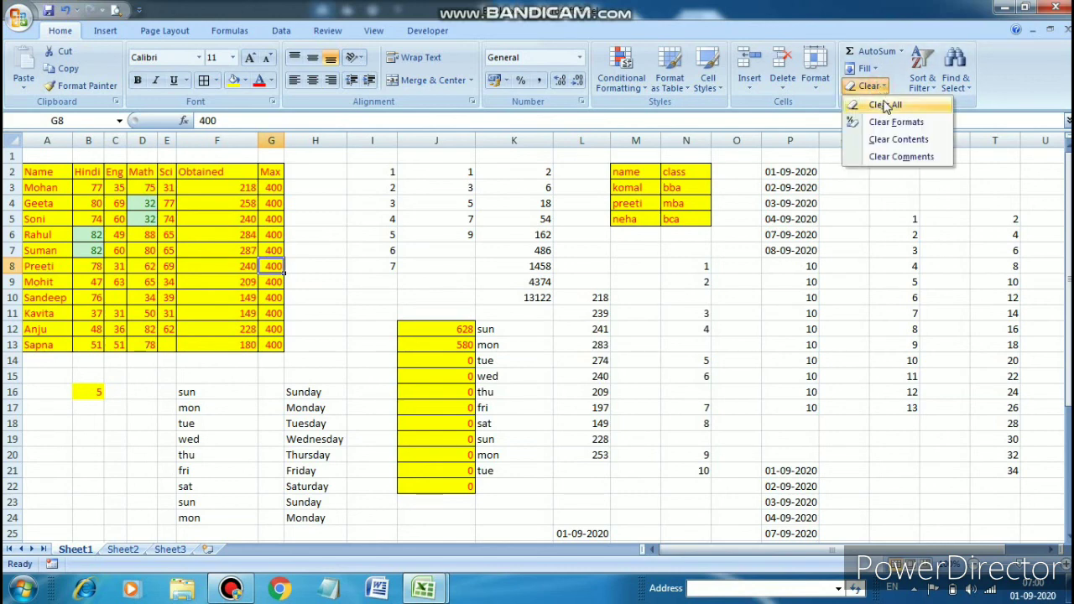
{"action": "left_click", "coordinate": [31, 172]}
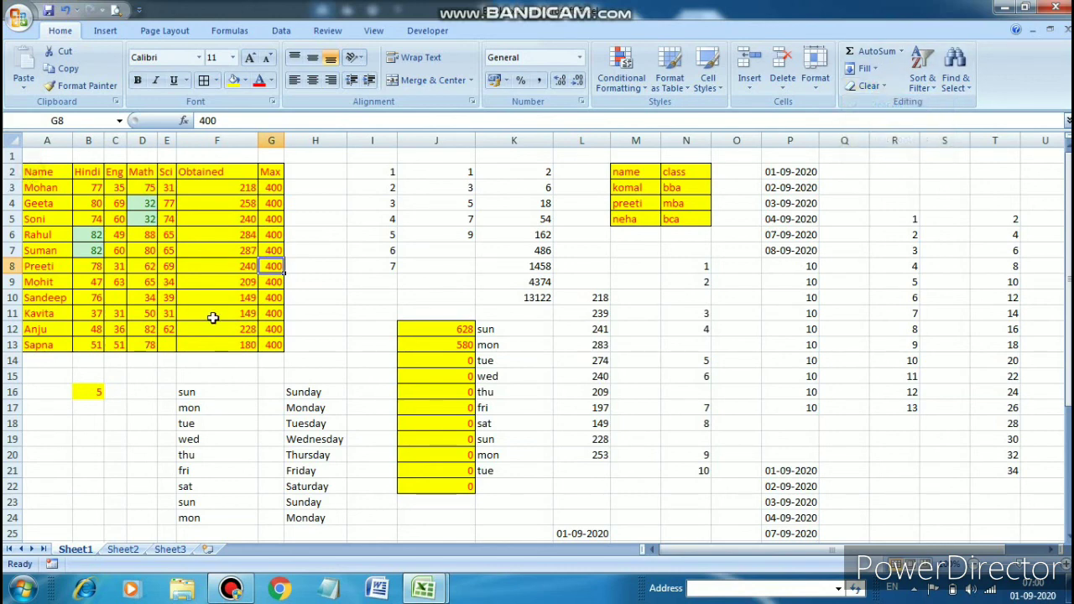
{"action": "left_click_drag", "start_coordinate": [33, 171], "coordinate": [265, 344]}
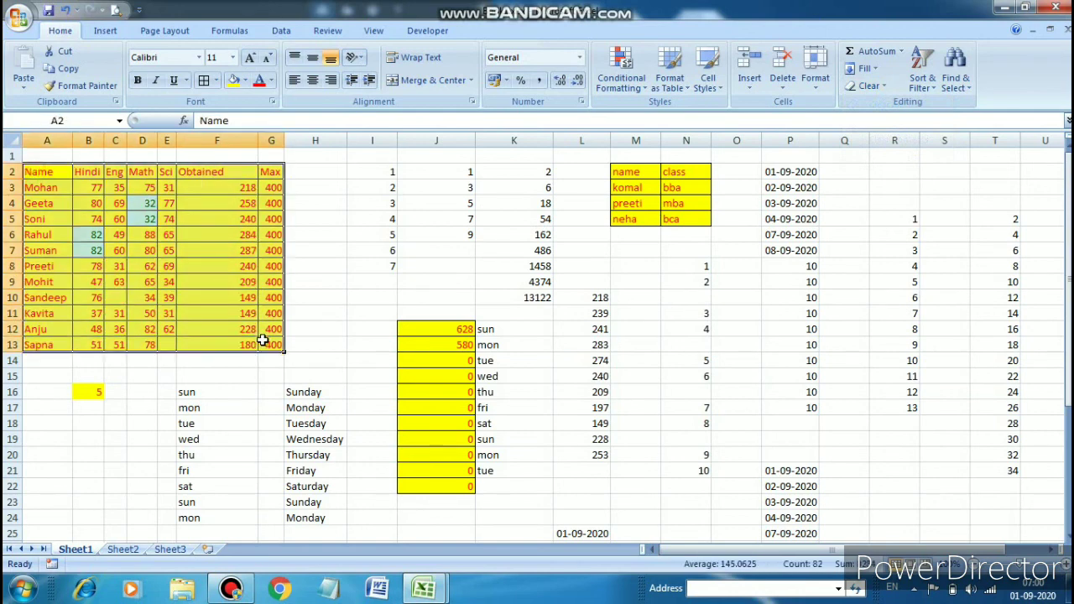
{"action": "left_click", "coordinate": [880, 86]}
{"action": "left_click", "coordinate": [885, 105]}
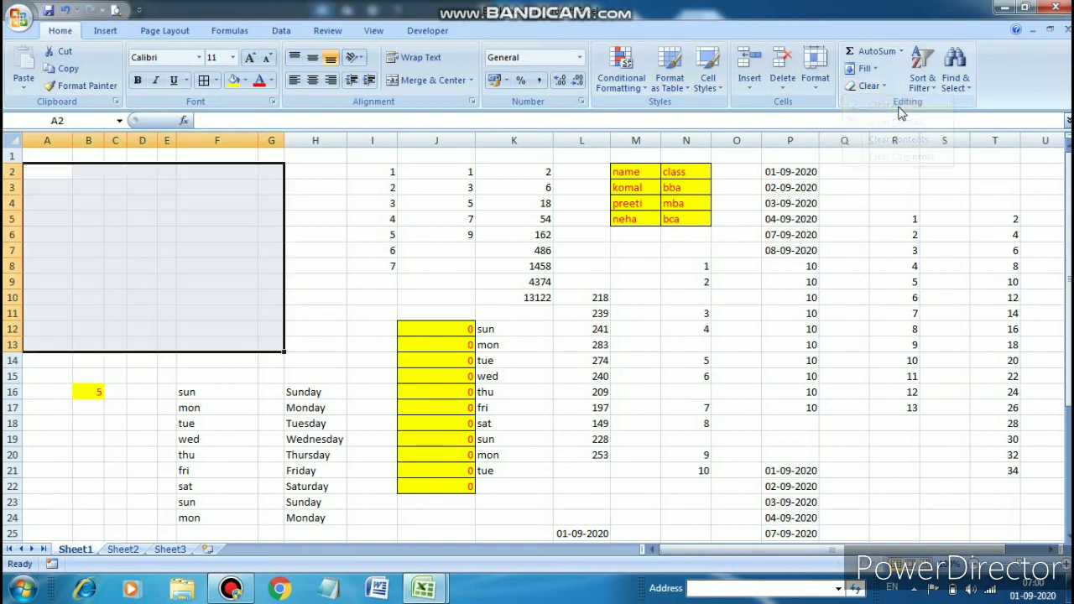
{"action": "left_click", "coordinate": [495, 235]}
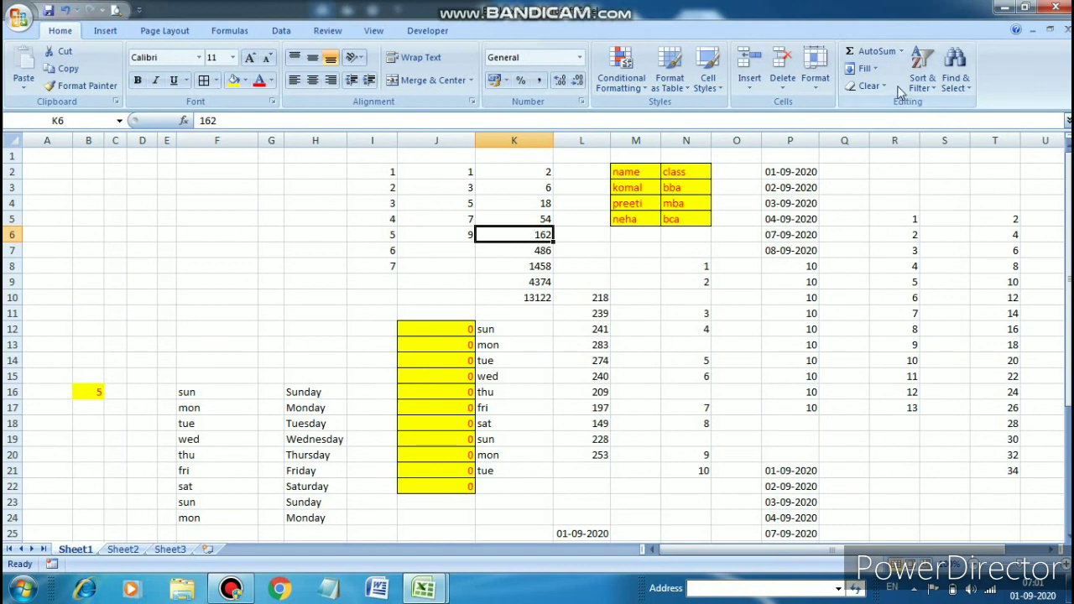
{"action": "left_click", "coordinate": [884, 235]}
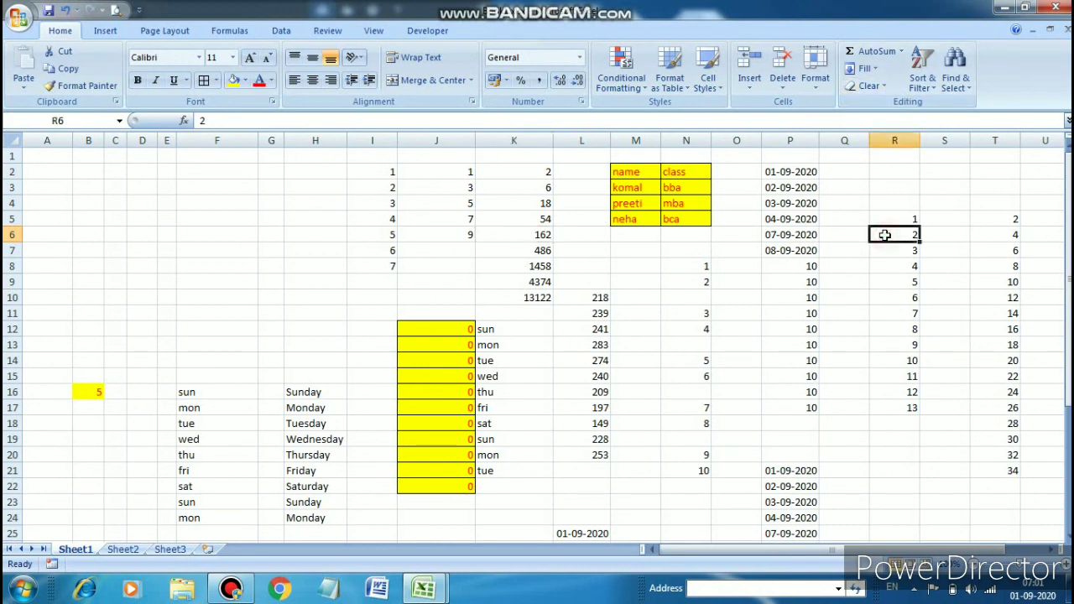